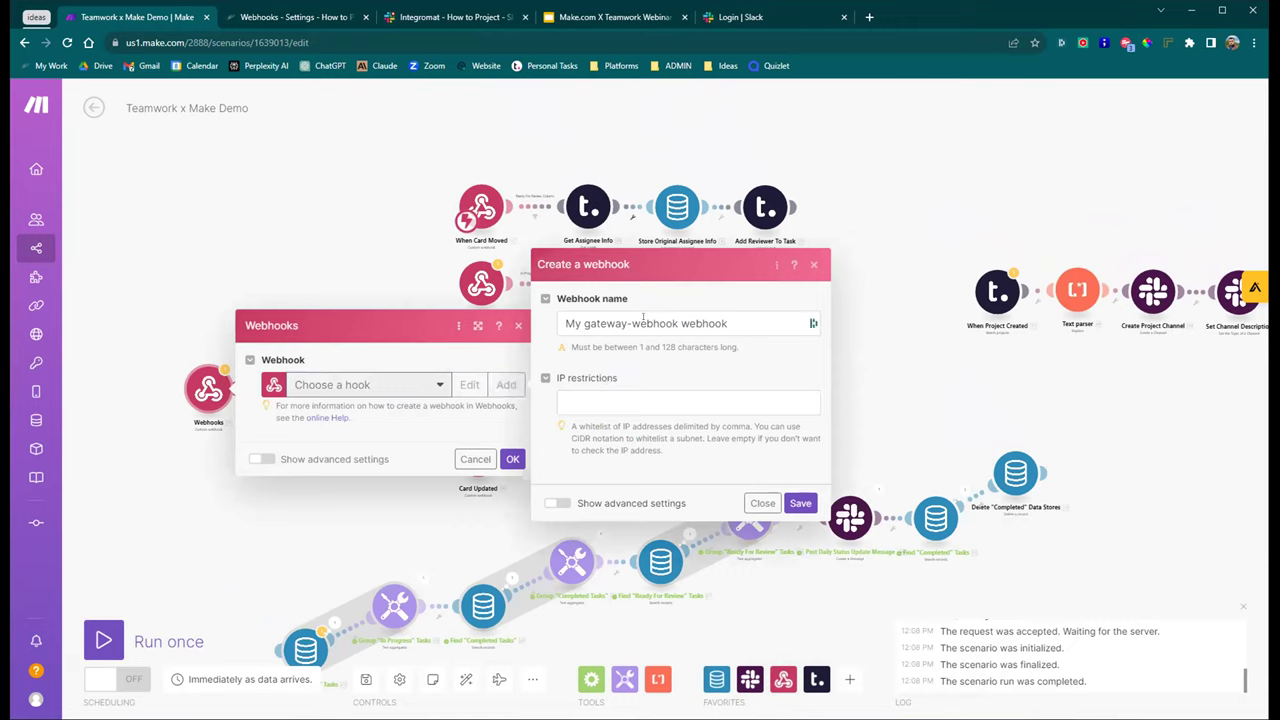
Step: Rename the new Make webhook to 'Test Webhook' and save it
{"action": "key", "text": "ctrl+a"}
{"action": "type", "text": "Test Webhook"}
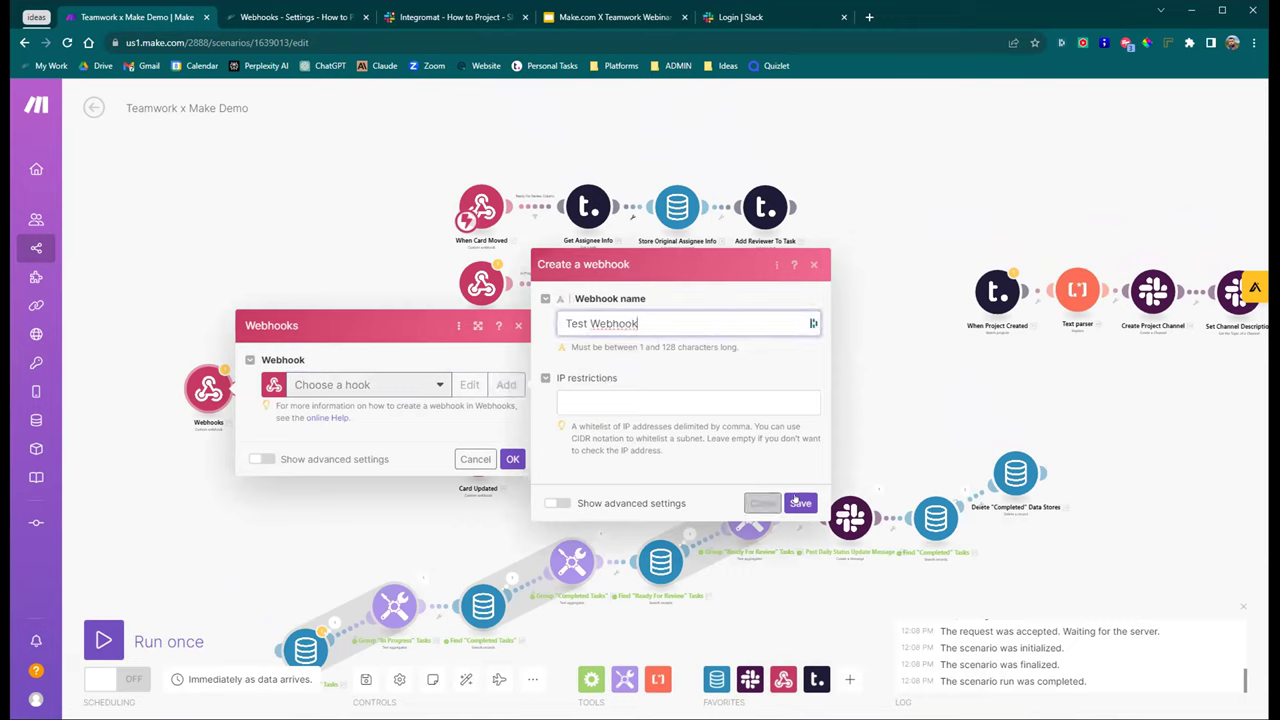
{"action": "left_click", "coordinate": [800, 503]}
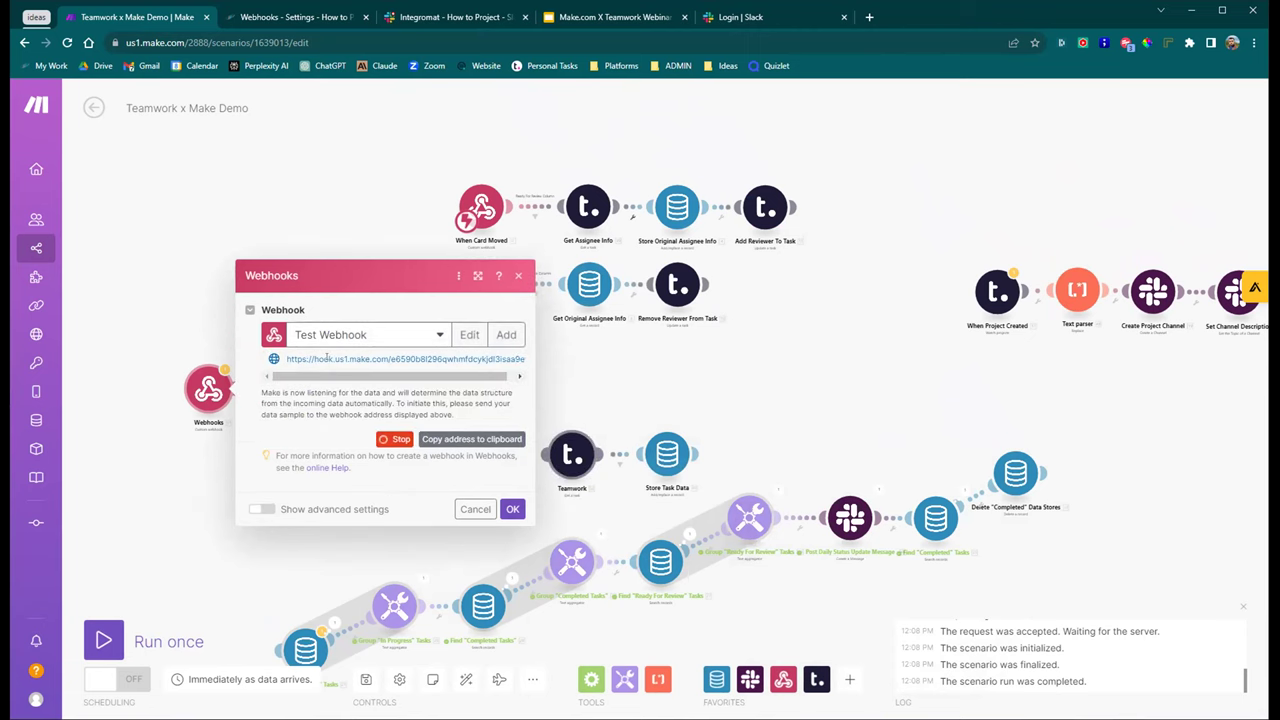
Step: Copy the Test Webhook address into the Teamwork CARD.UPDATED webhook's Endpoint URL
{"action": "triple_click", "coordinate": [327, 358]}
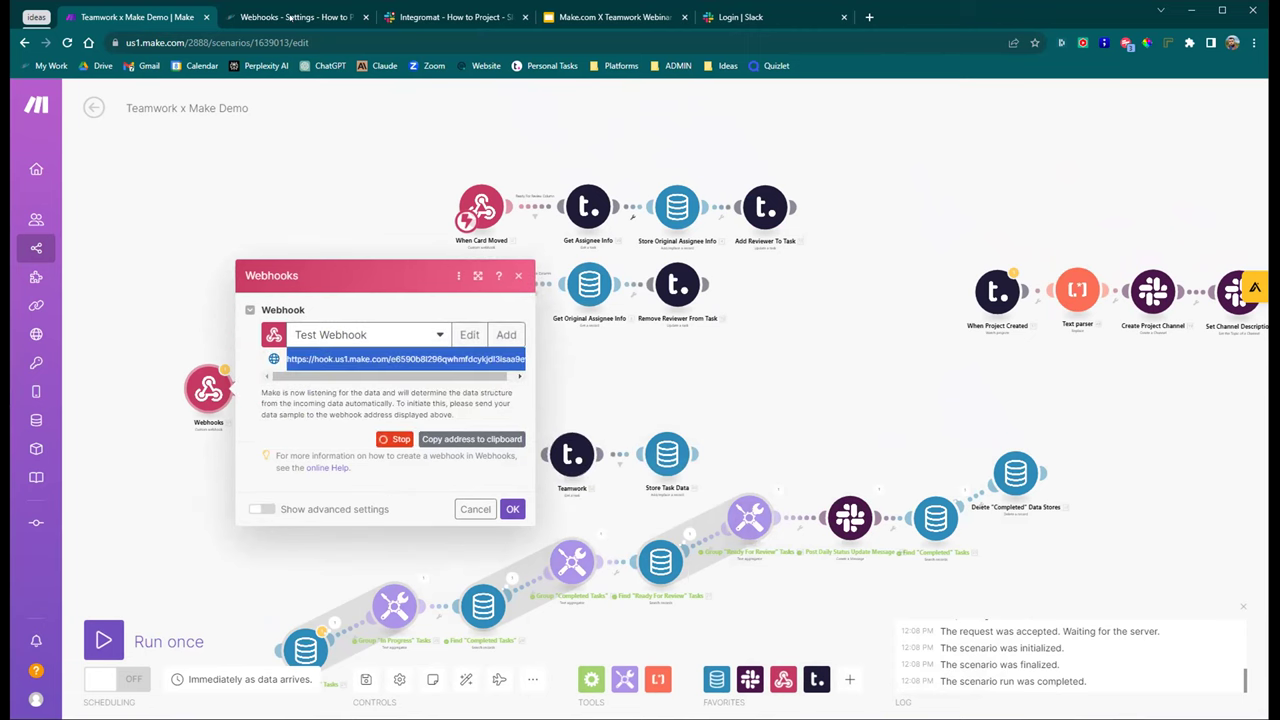
{"action": "left_click", "coordinate": [300, 20]}
{"action": "triple_click", "coordinate": [551, 267]}
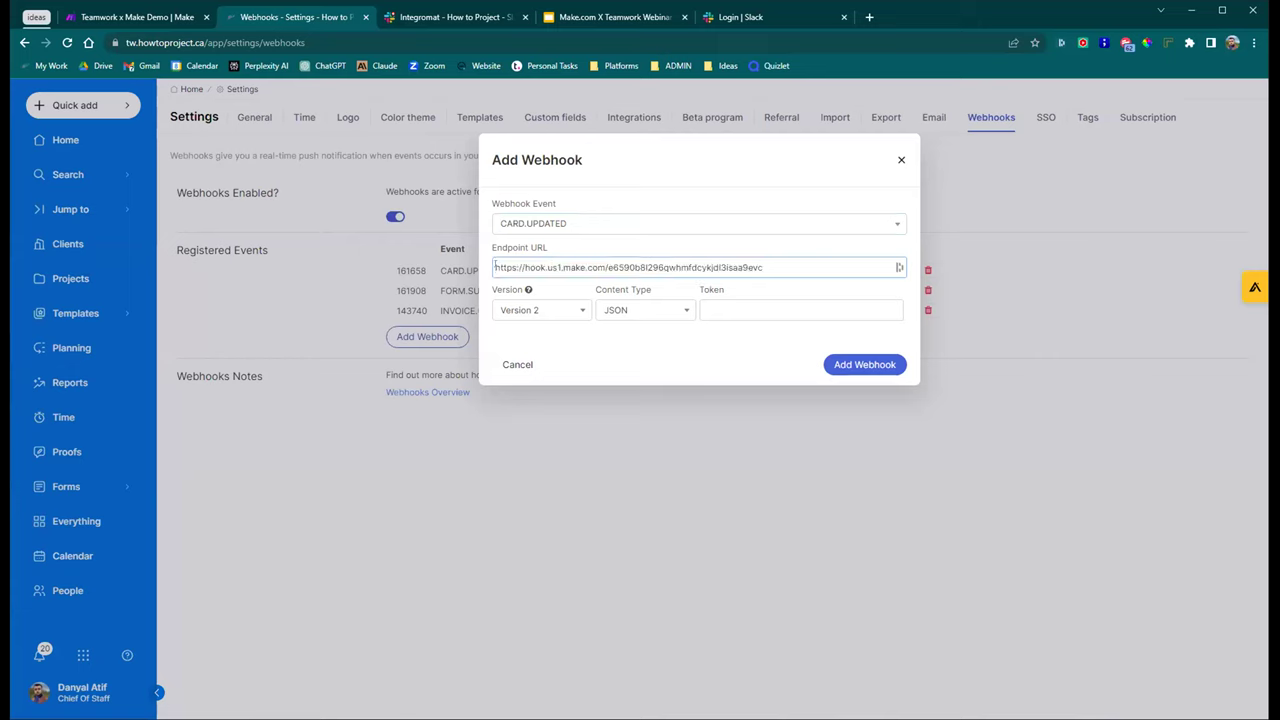
Step: Register the CARD.UPDATED webhook with the Make address, then close Make's Webhooks settings
{"action": "left_click_drag", "start_coordinate": [494, 267], "coordinate": [771, 264]}
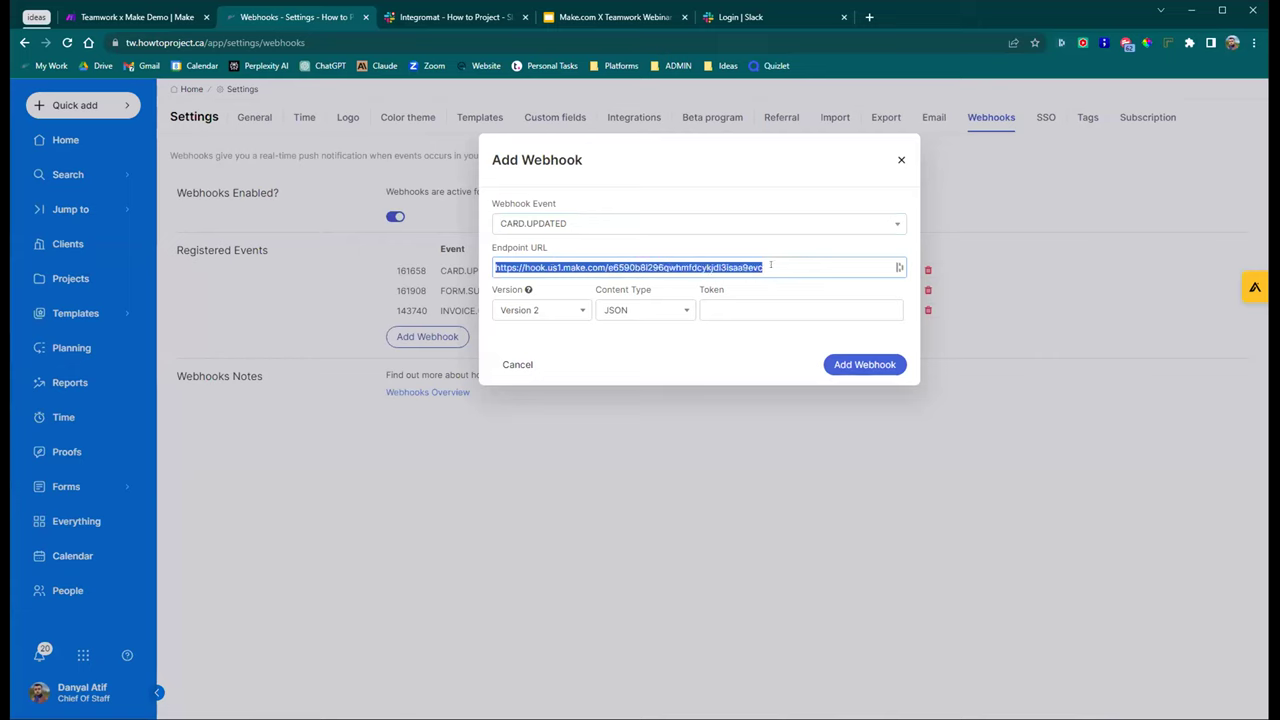
{"action": "left_click", "coordinate": [866, 364]}
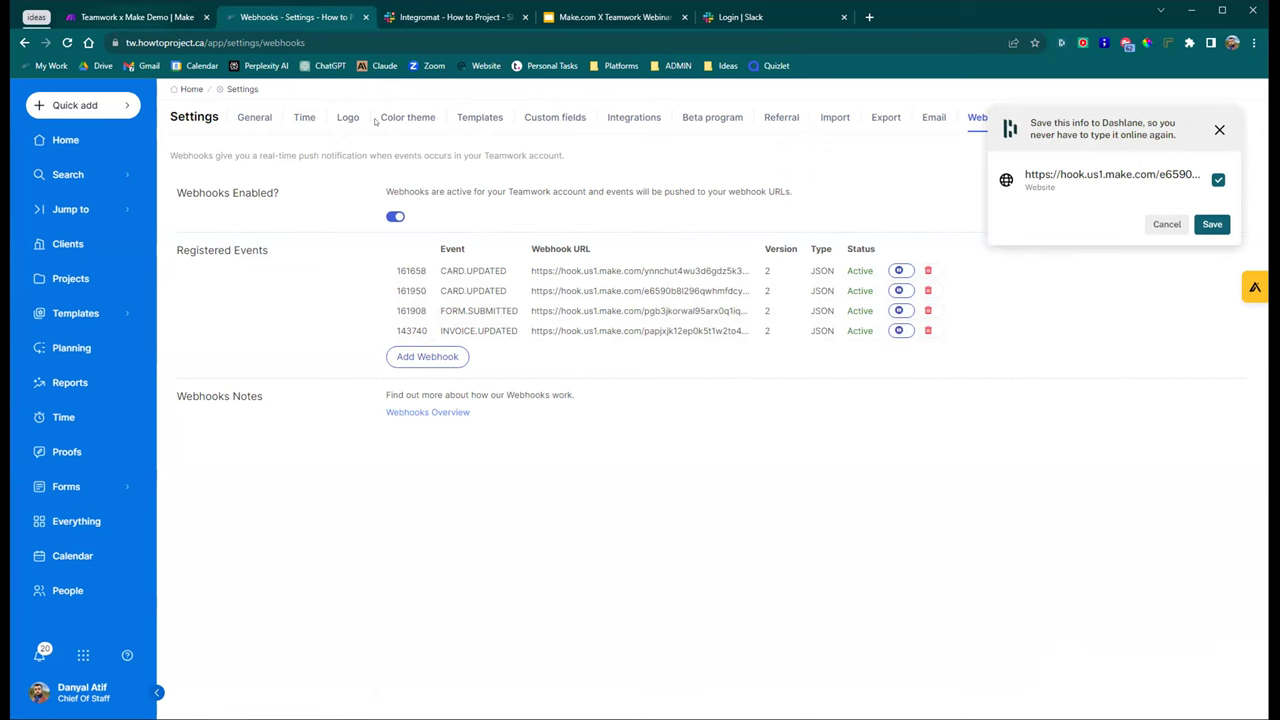
{"action": "left_click", "coordinate": [137, 17]}
{"action": "left_click", "coordinate": [188, 392]}
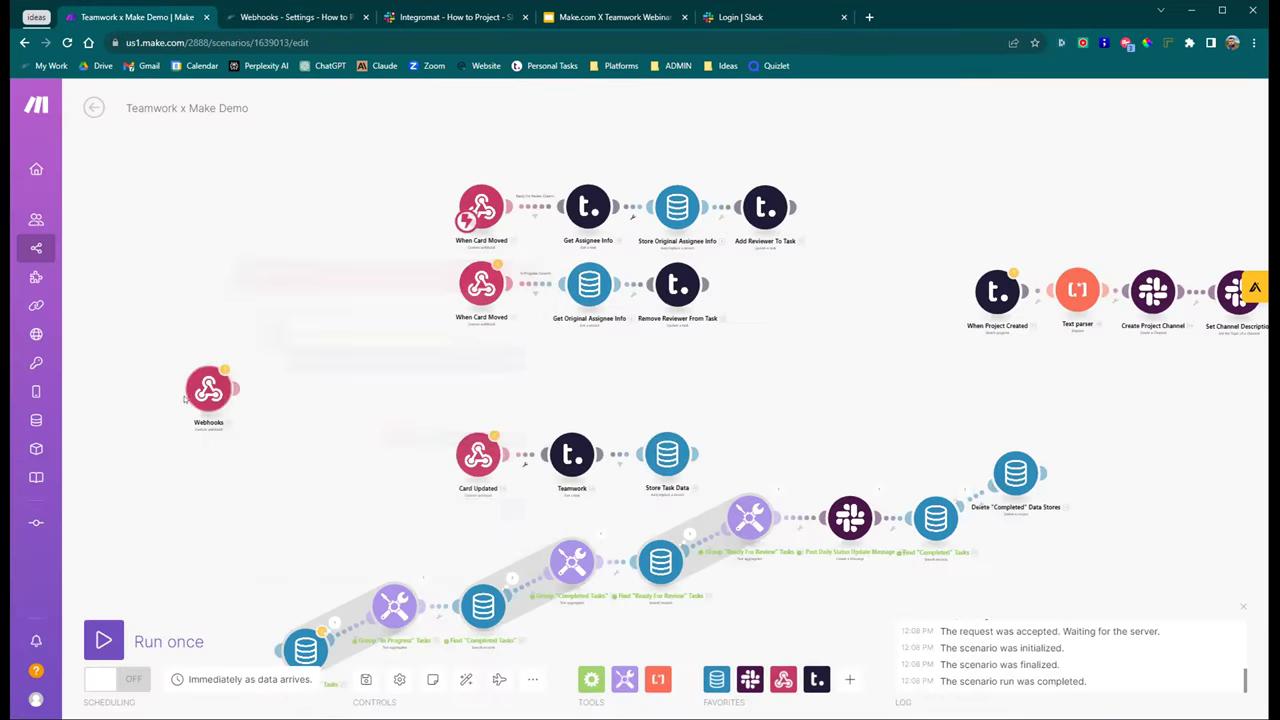
{"action": "scroll", "coordinate": [190, 400], "scroll_direction": "up", "scroll_amount": 3}
Step: Open Teamwork's This Sprint board via the My shortcuts Board entry, then return to Make
{"action": "scroll", "coordinate": [240, 388], "scroll_direction": "down", "scroll_amount": 1}
{"action": "left_click_drag", "start_coordinate": [240, 388], "coordinate": [337, 376]}
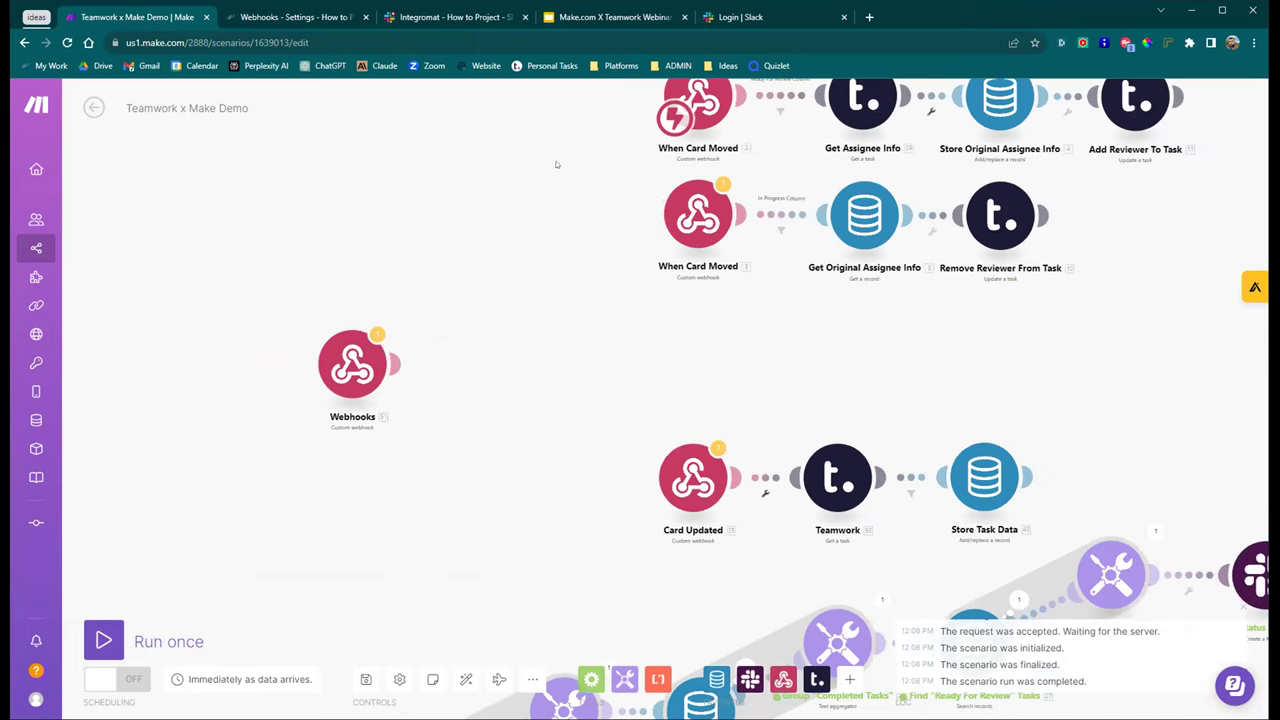
{"action": "left_click", "coordinate": [292, 17]}
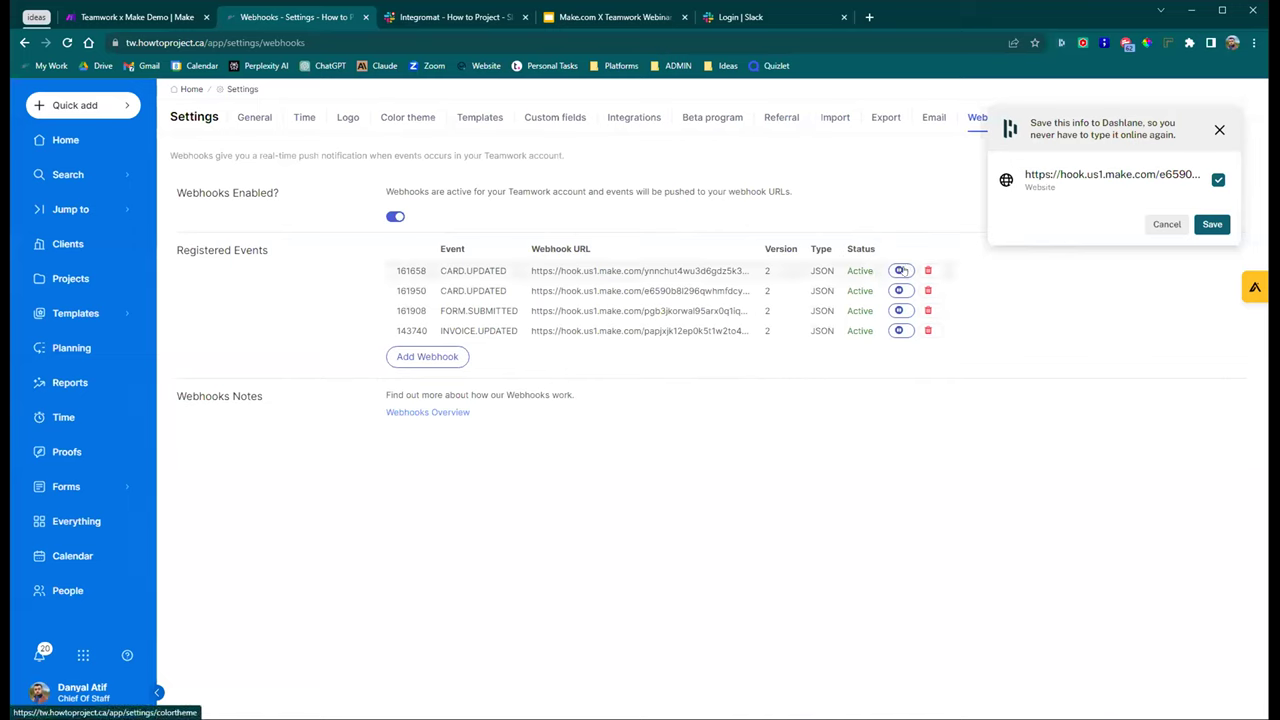
{"action": "left_click", "coordinate": [66, 278]}
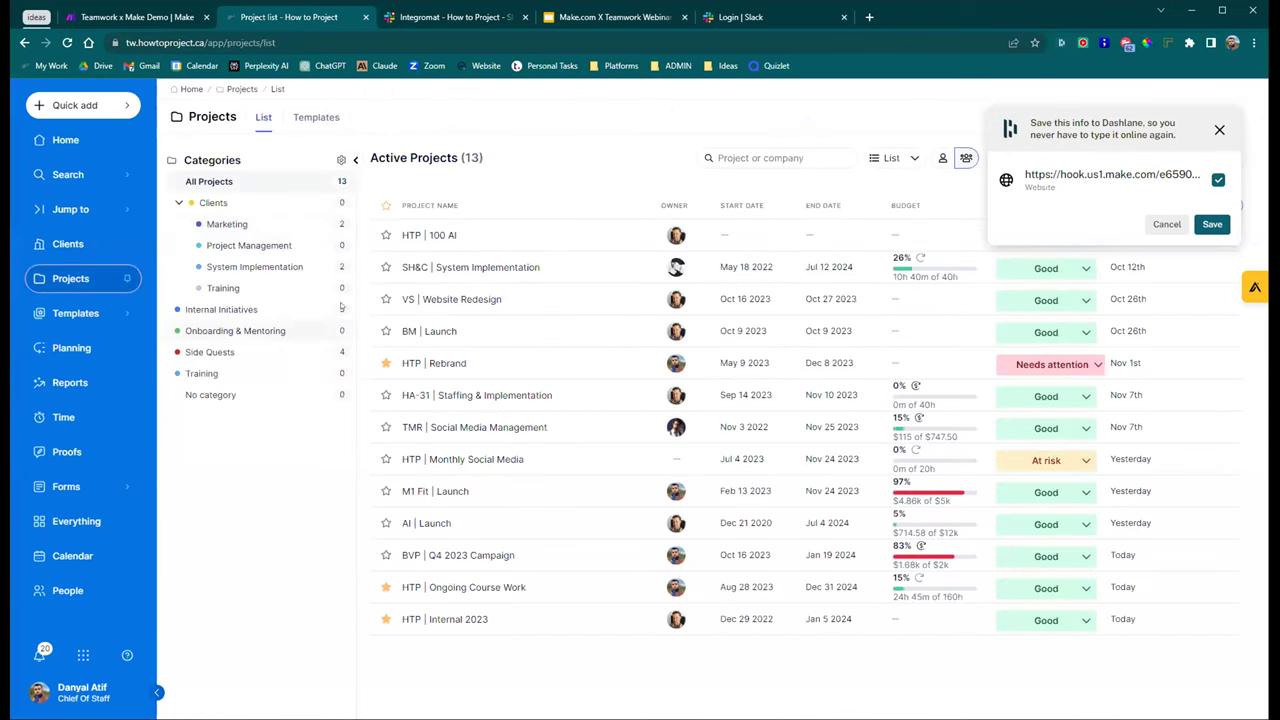
{"action": "left_click", "coordinate": [1007, 167]}
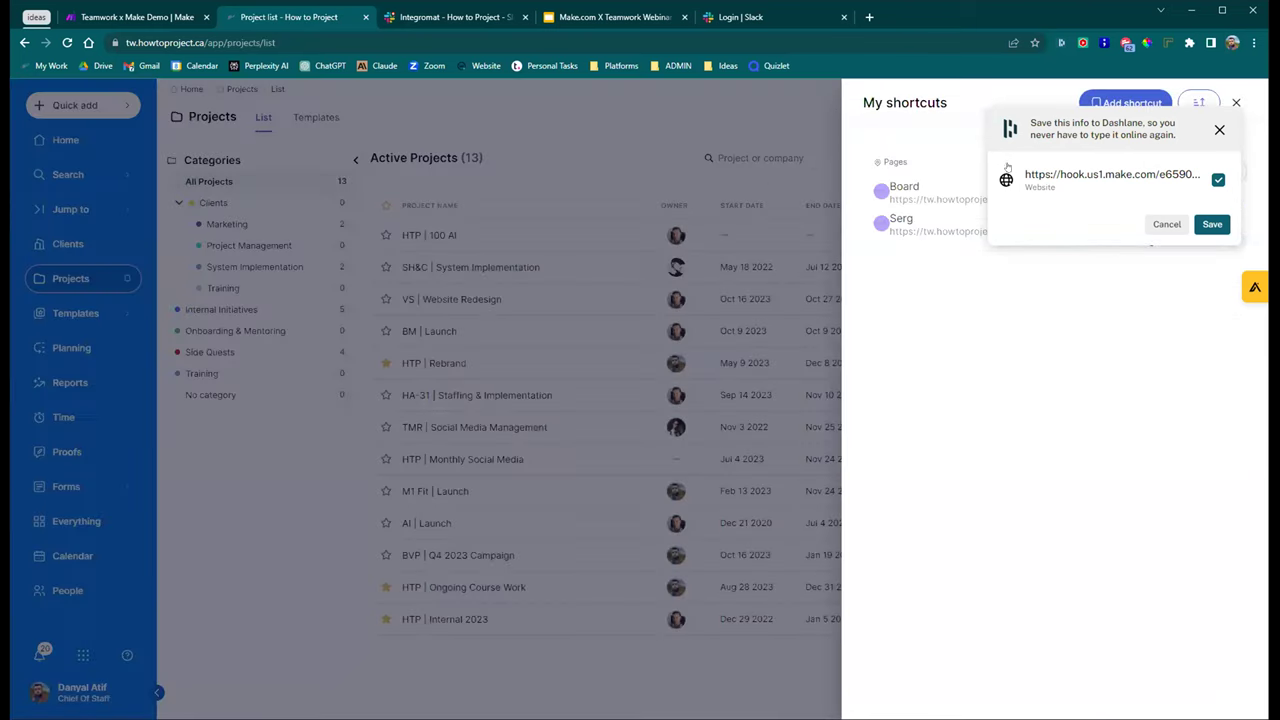
{"action": "left_click", "coordinate": [903, 190]}
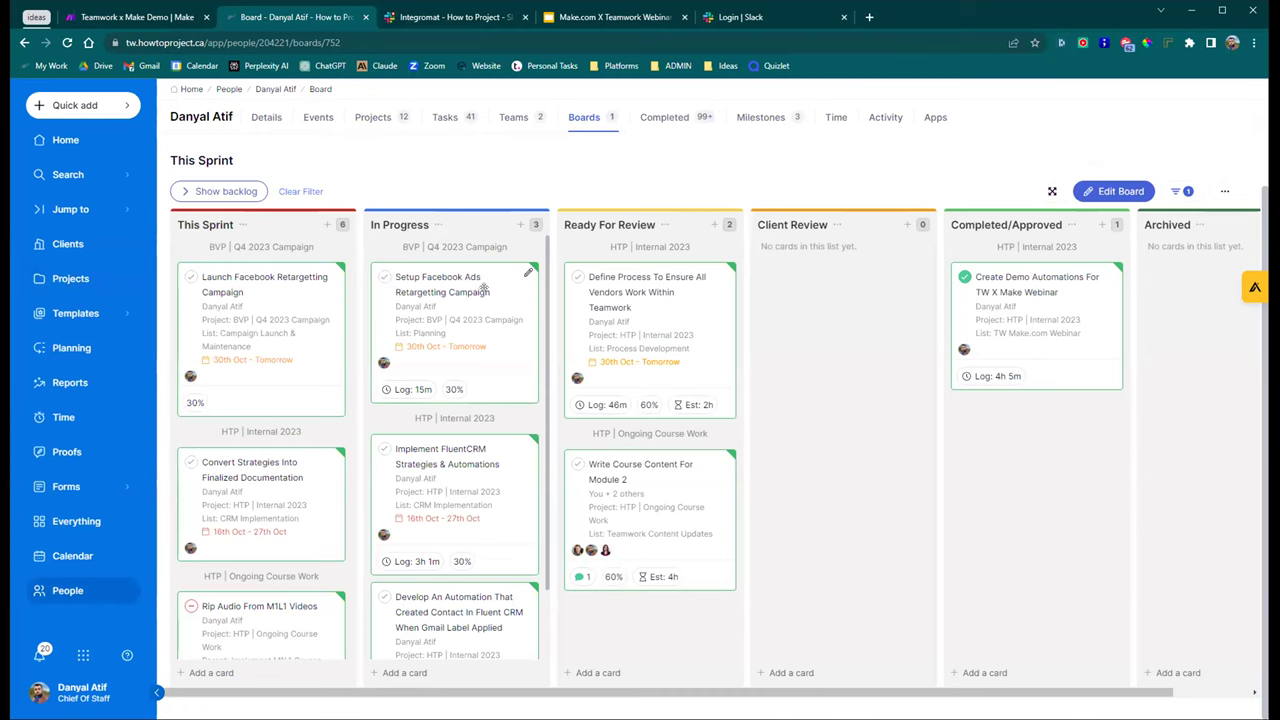
{"action": "key", "text": "ctrl+shift+Tab"}
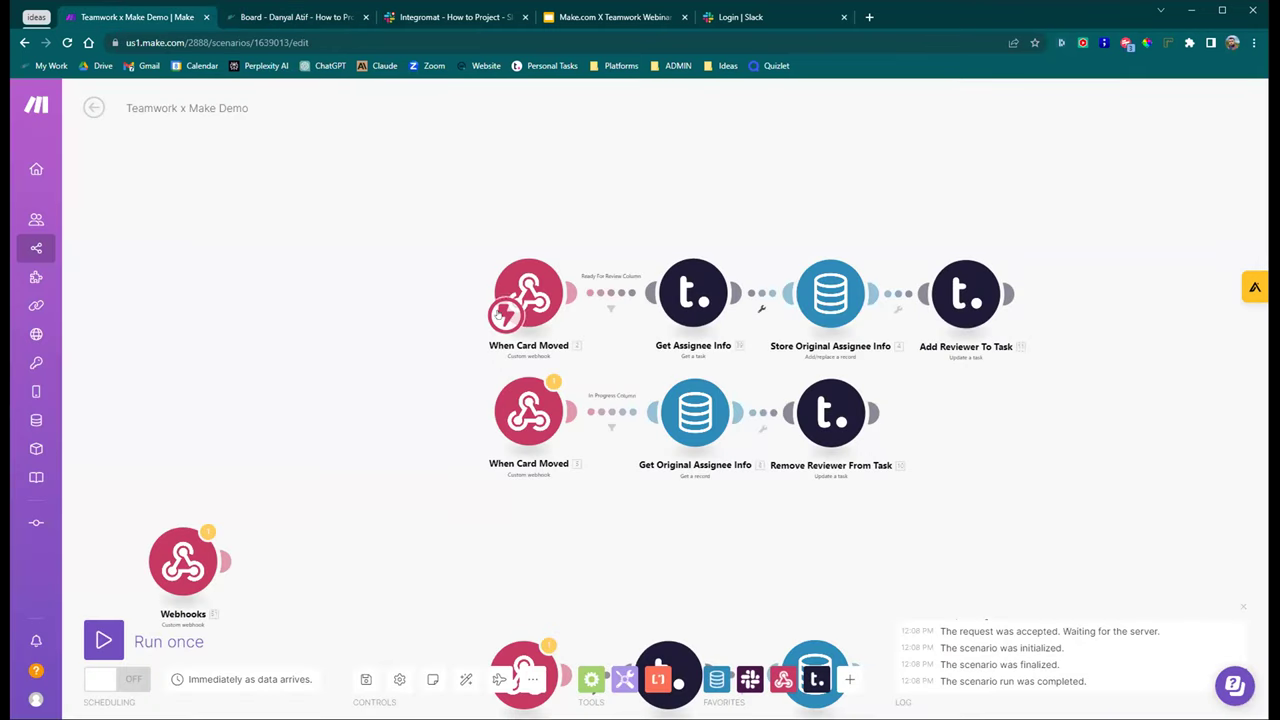
Step: Run the scenario once while moving the Facebook ads card to Ready For Review, then stop
{"action": "left_click", "coordinate": [103, 641]}
{"action": "scroll", "coordinate": [404, 227], "scroll_direction": "up", "scroll_amount": 3}
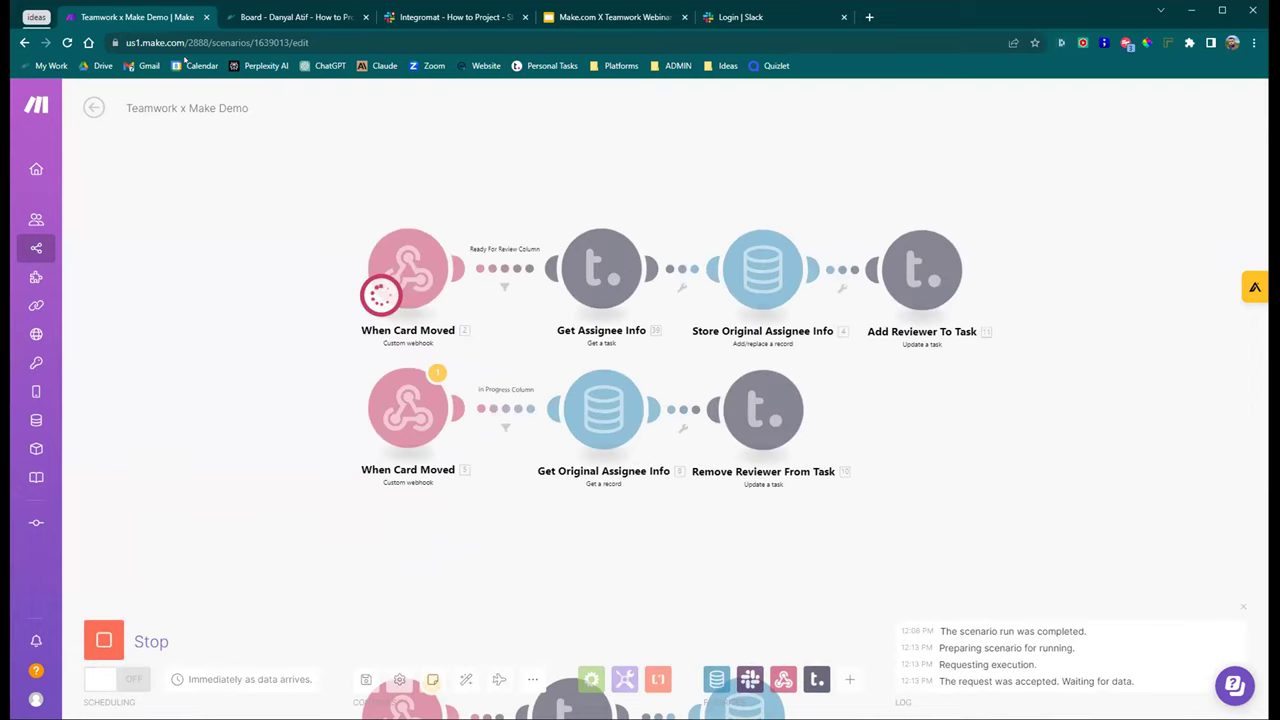
{"action": "left_click", "coordinate": [259, 17]}
{"action": "left_click_drag", "start_coordinate": [441, 292], "coordinate": [620, 290]}
{"action": "key", "text": "ctrl+shift+Tab"}
{"action": "left_click", "coordinate": [104, 640]}
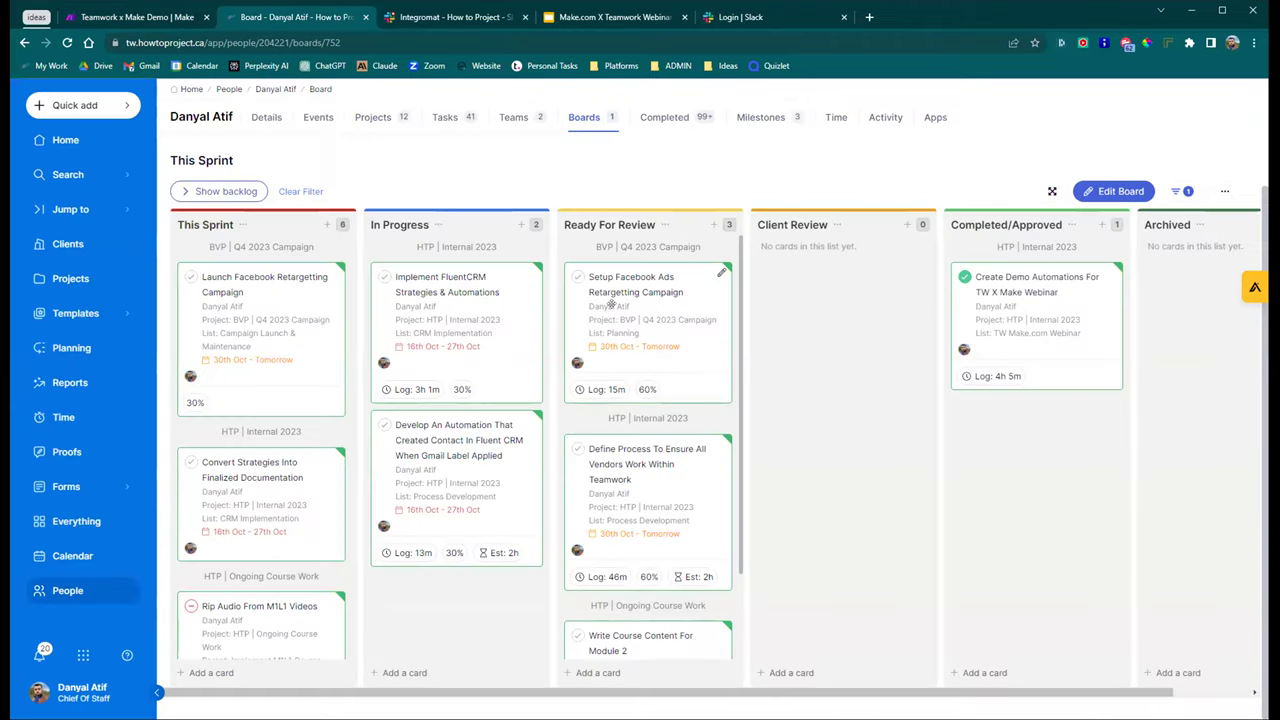
Step: Move the Facebook ads card again, stop the test, and leave the editor discarding changes
{"action": "left_click_drag", "start_coordinate": [611, 304], "coordinate": [640, 300]}
{"action": "key", "text": "ctrl+1"}
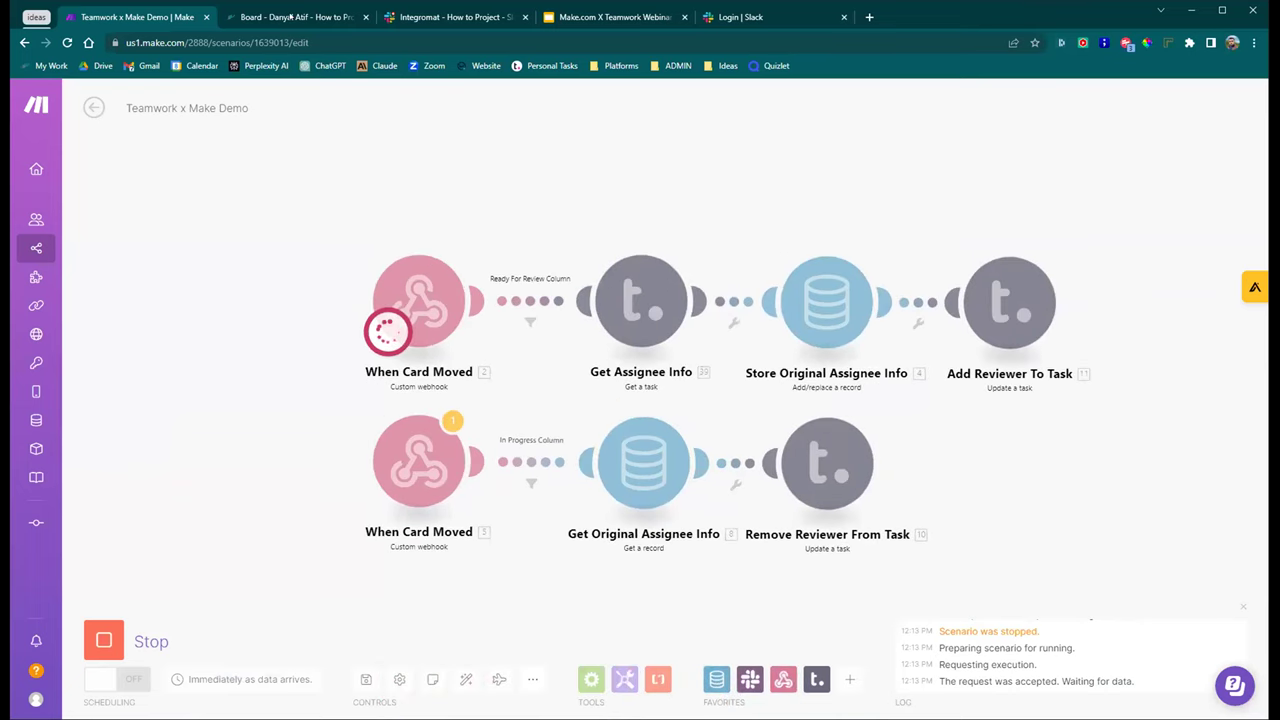
{"action": "left_click", "coordinate": [117, 651]}
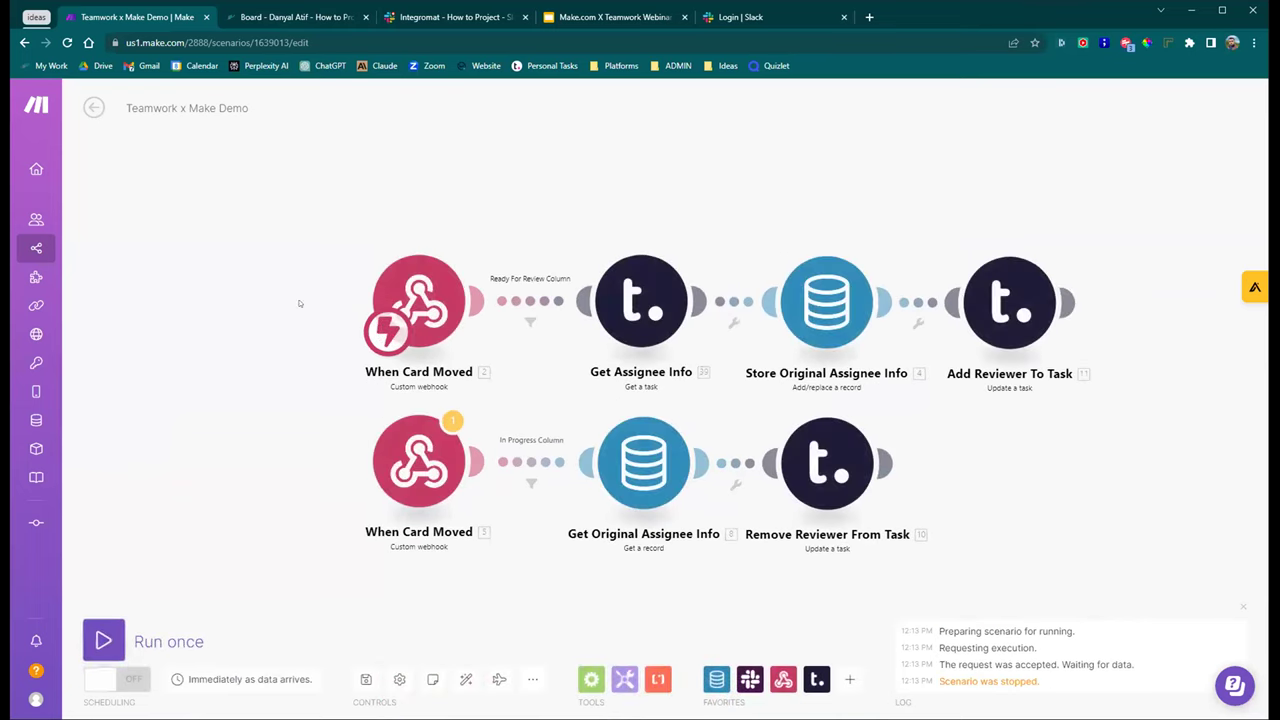
{"action": "left_click", "coordinate": [92, 108]}
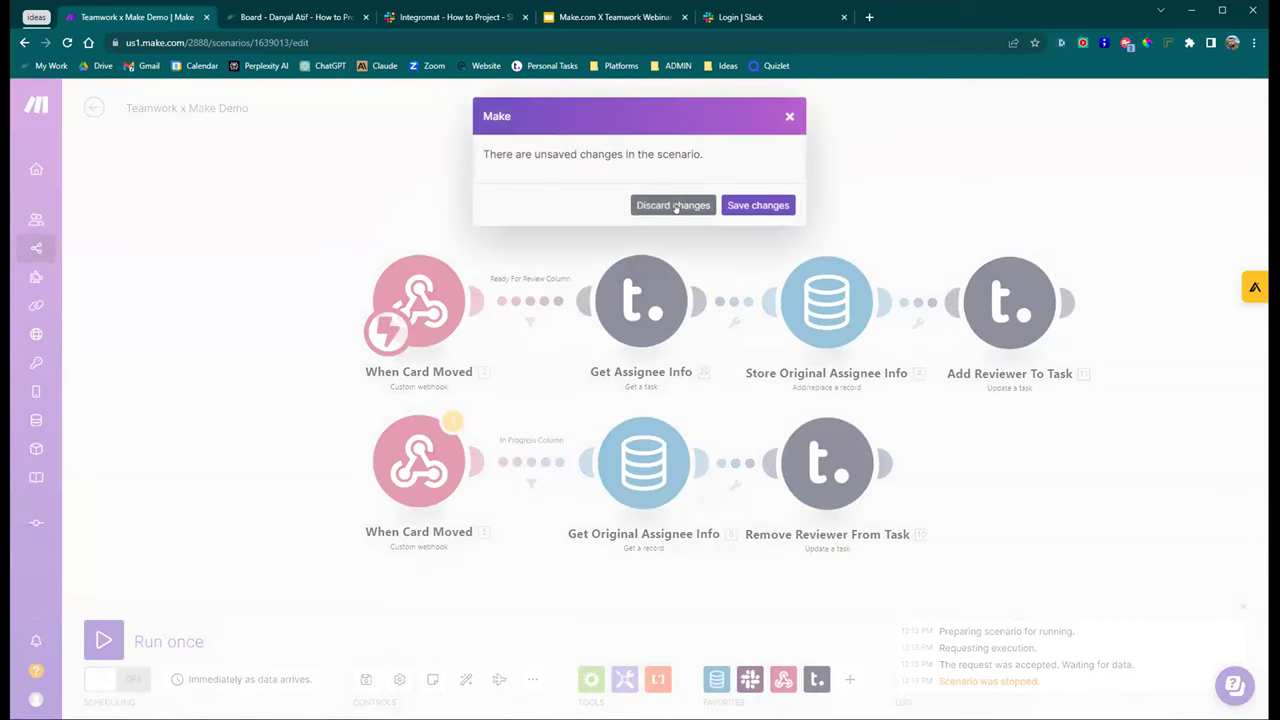
{"action": "left_click", "coordinate": [673, 205]}
Step: Inspect earlier runs, including the November 9, 9:34 AM run, then return to the Diagram editor
{"action": "left_click", "coordinate": [163, 140]}
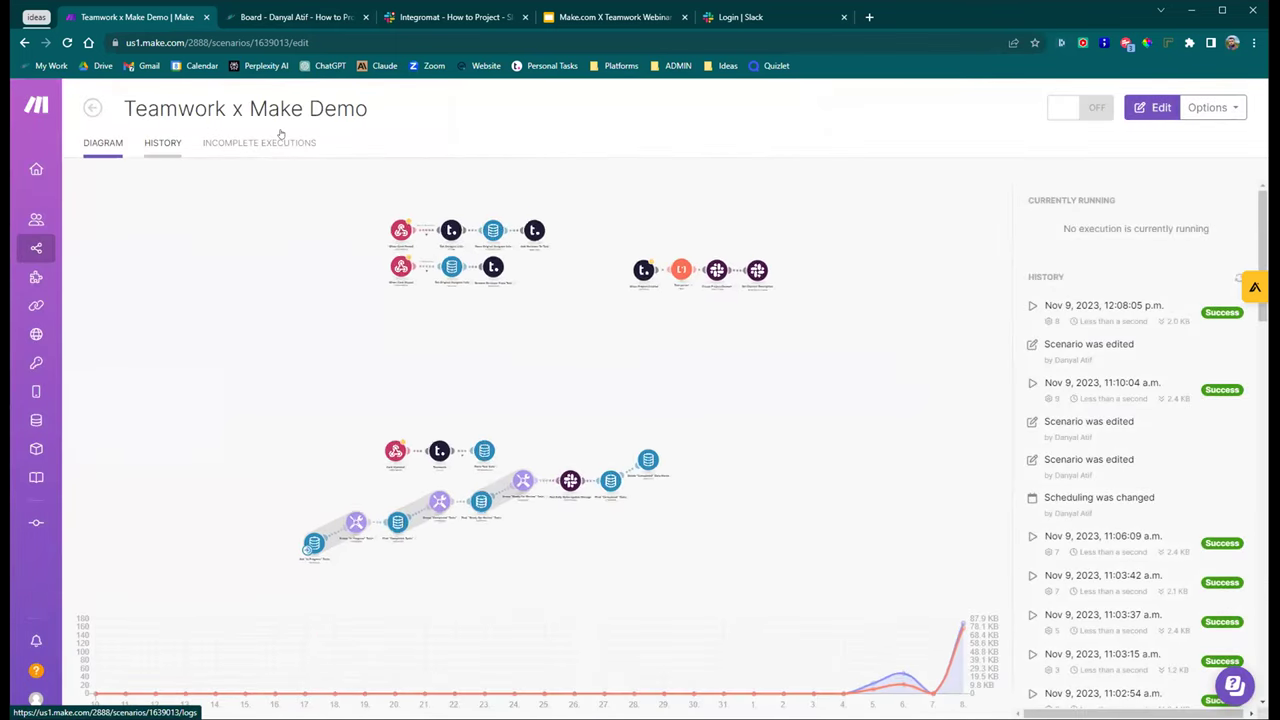
{"action": "scroll", "coordinate": [1131, 508], "scroll_direction": "down", "scroll_amount": 1}
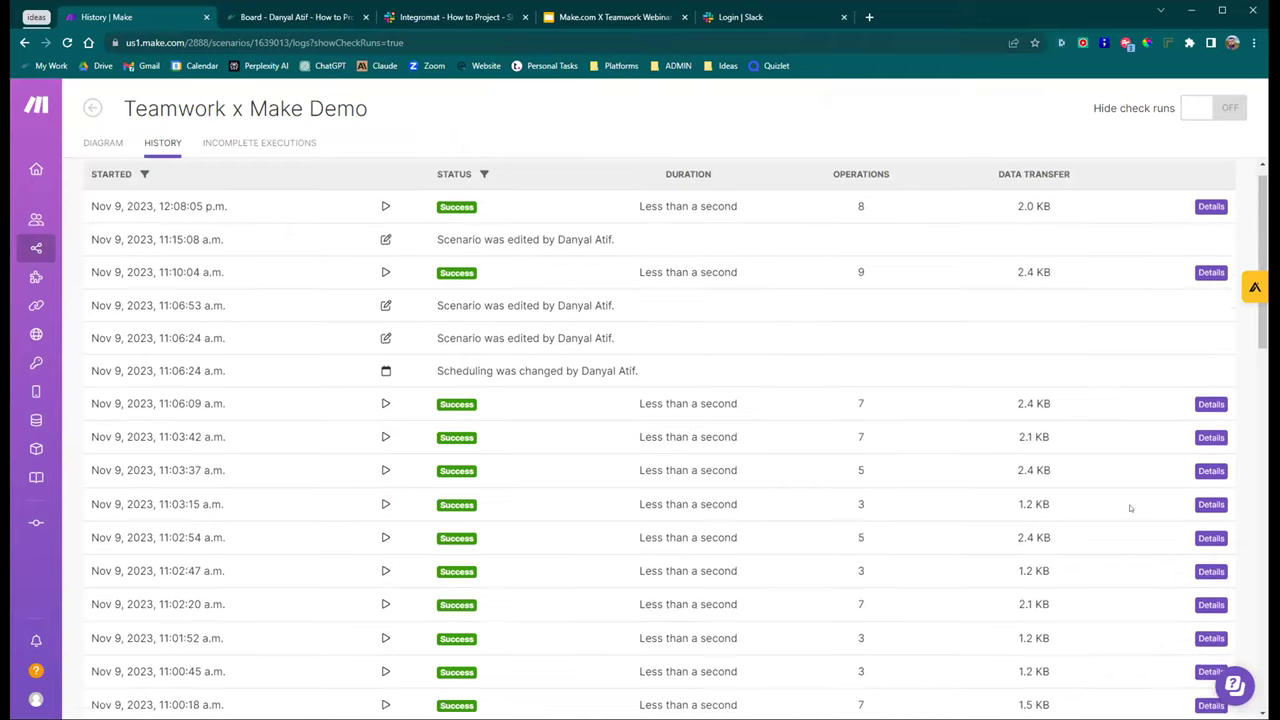
{"action": "left_click", "coordinate": [1199, 488]}
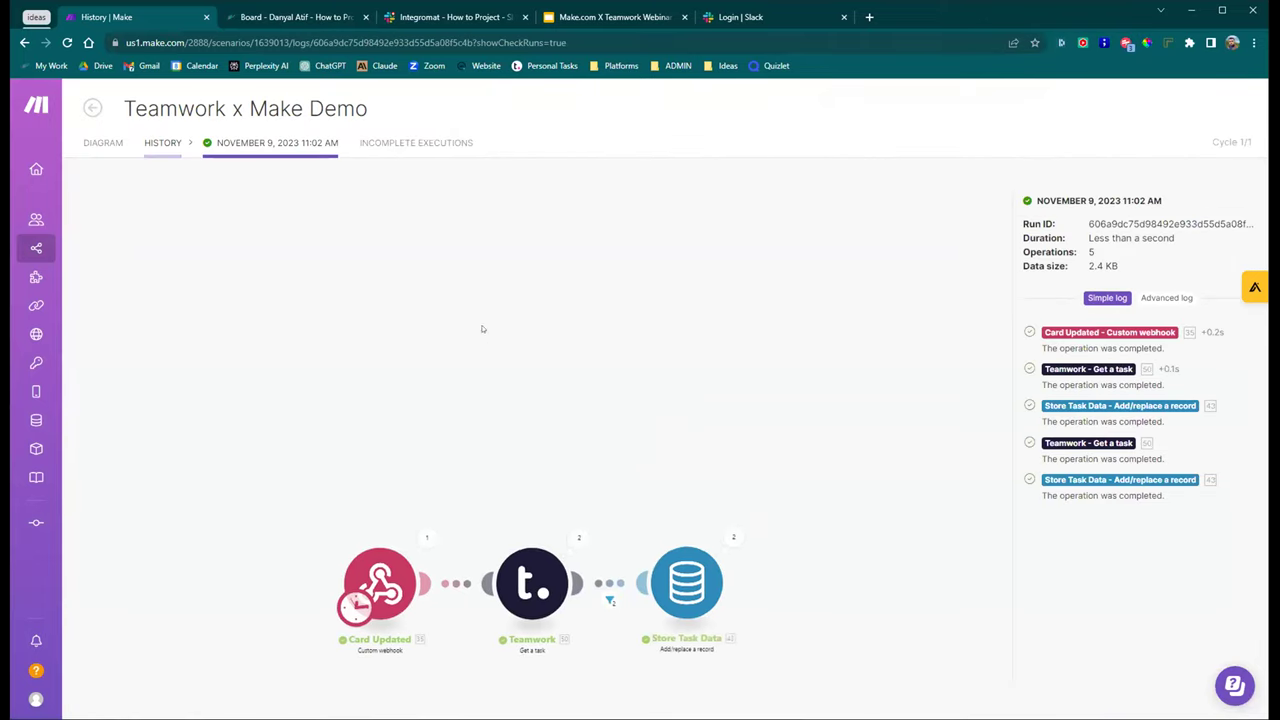
{"action": "key", "text": "alt+Left"}
{"action": "scroll", "coordinate": [1001, 580], "scroll_direction": "down", "scroll_amount": 5}
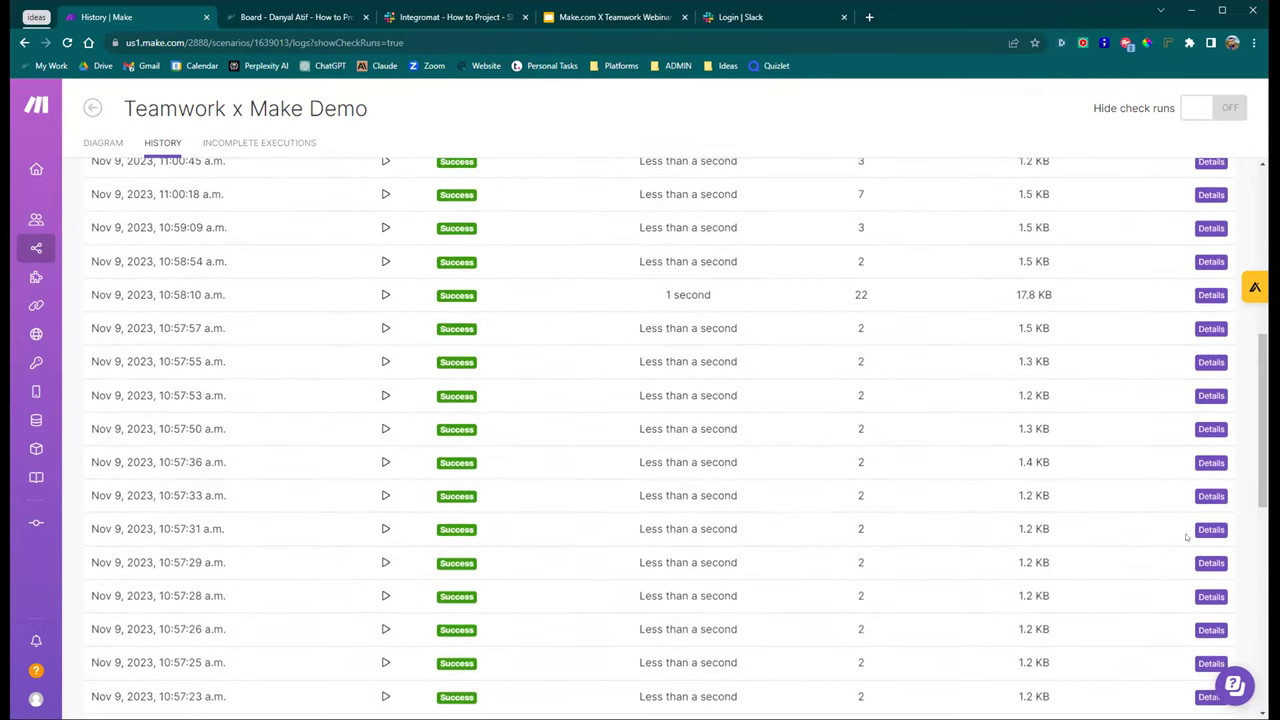
{"action": "scroll", "coordinate": [1153, 579], "scroll_direction": "down", "scroll_amount": 5}
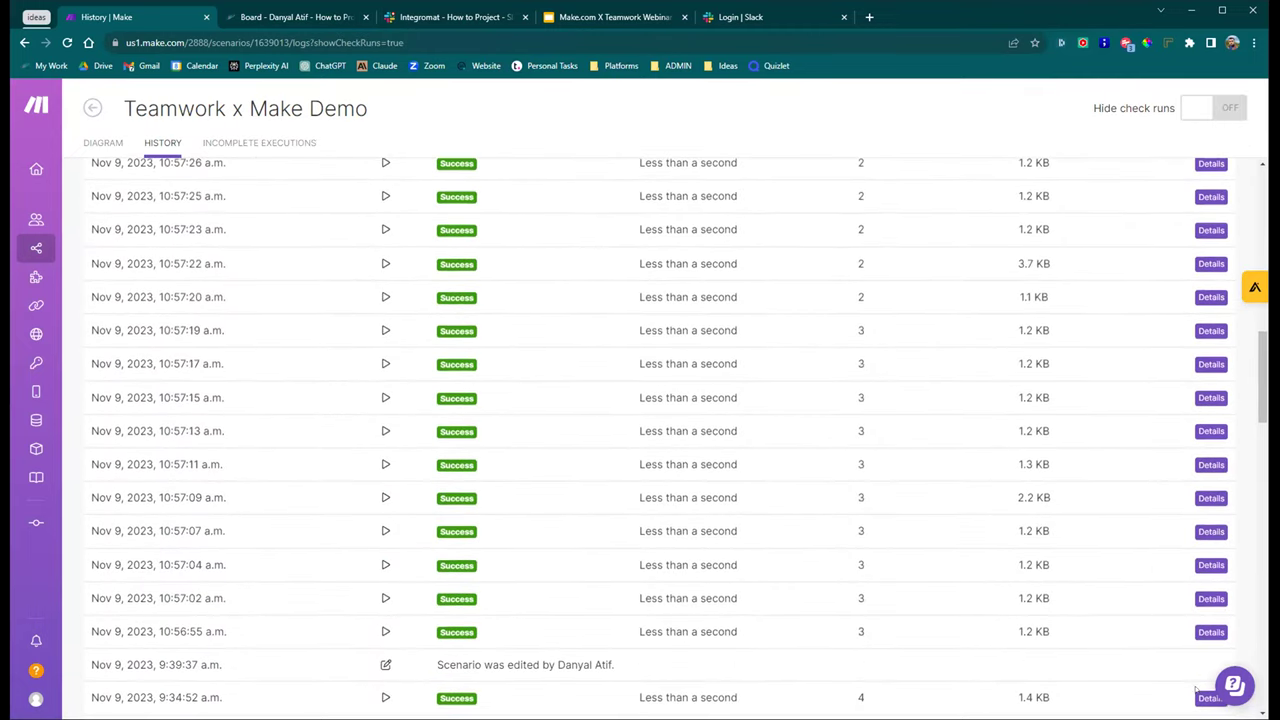
{"action": "left_click", "coordinate": [1210, 697]}
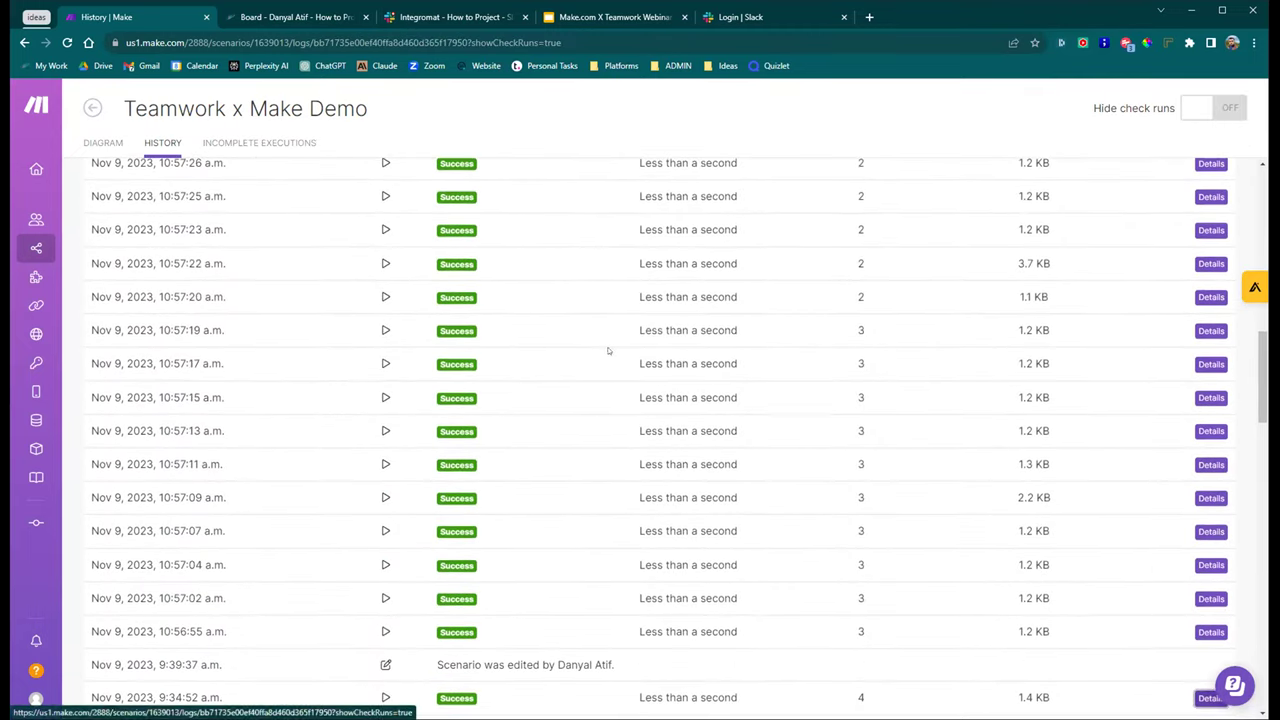
{"action": "mouse_move", "coordinate": [45, 140]}
{"action": "left_click", "coordinate": [111, 140]}
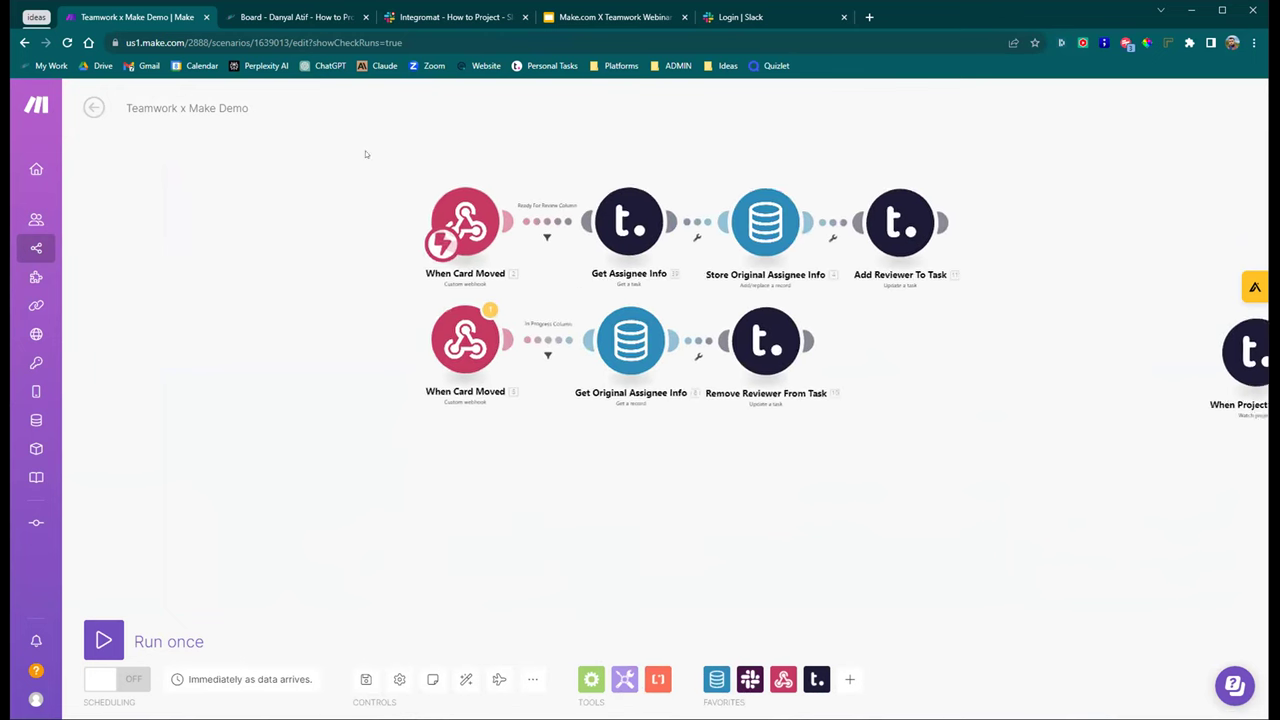
Step: Move the Setup Facebook Ads card into In Progress on the Teamwork board
{"action": "key", "text": "ctrl+Tab"}
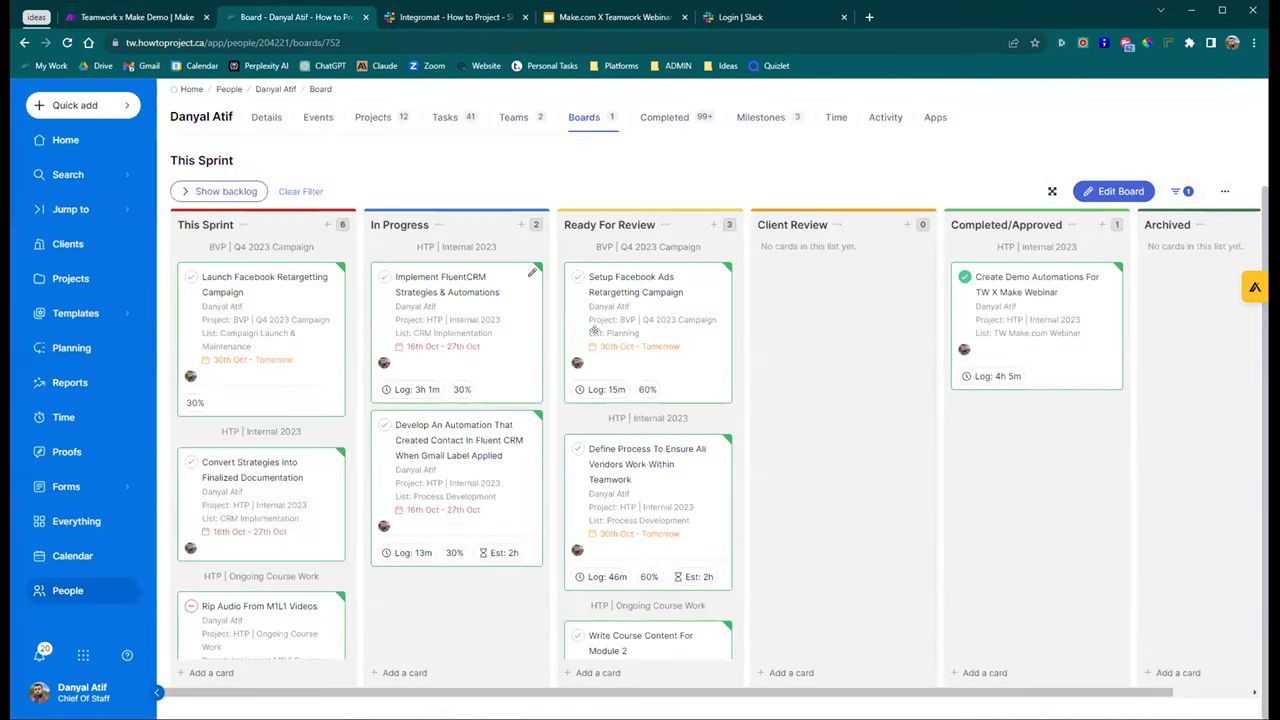
{"action": "left_click_drag", "start_coordinate": [594, 330], "coordinate": [420, 320]}
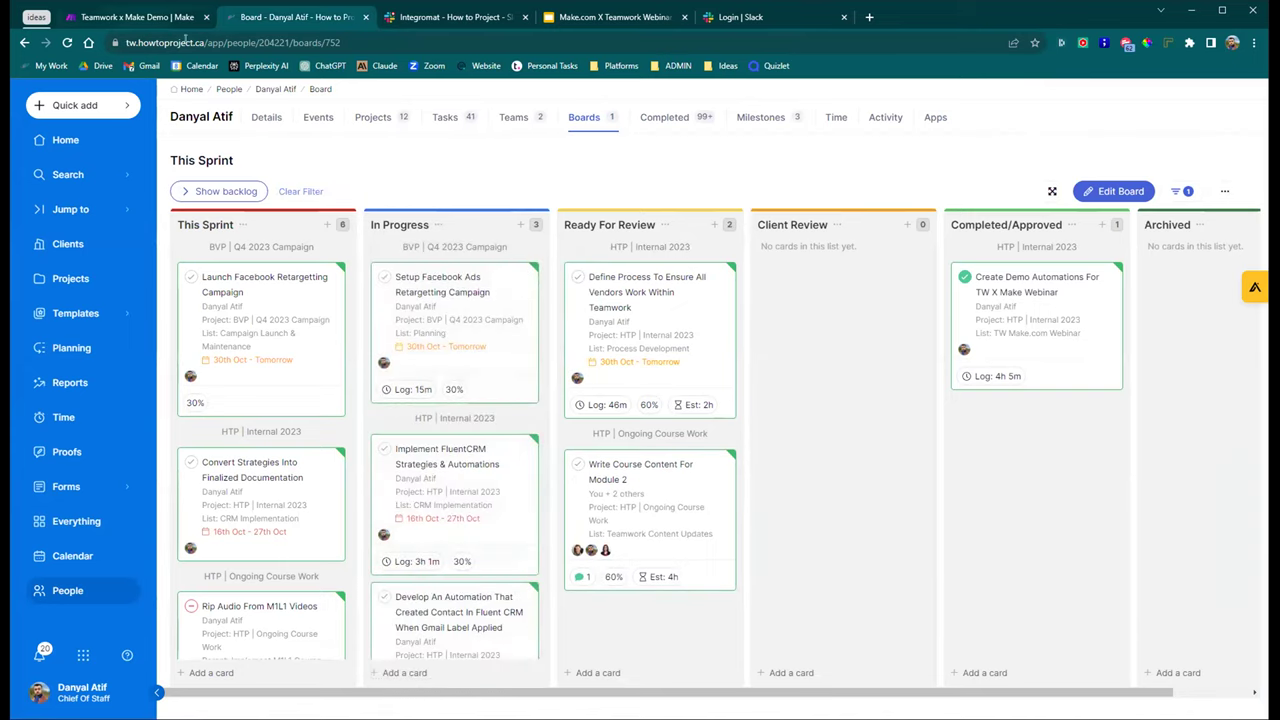
{"action": "left_click", "coordinate": [180, 17]}
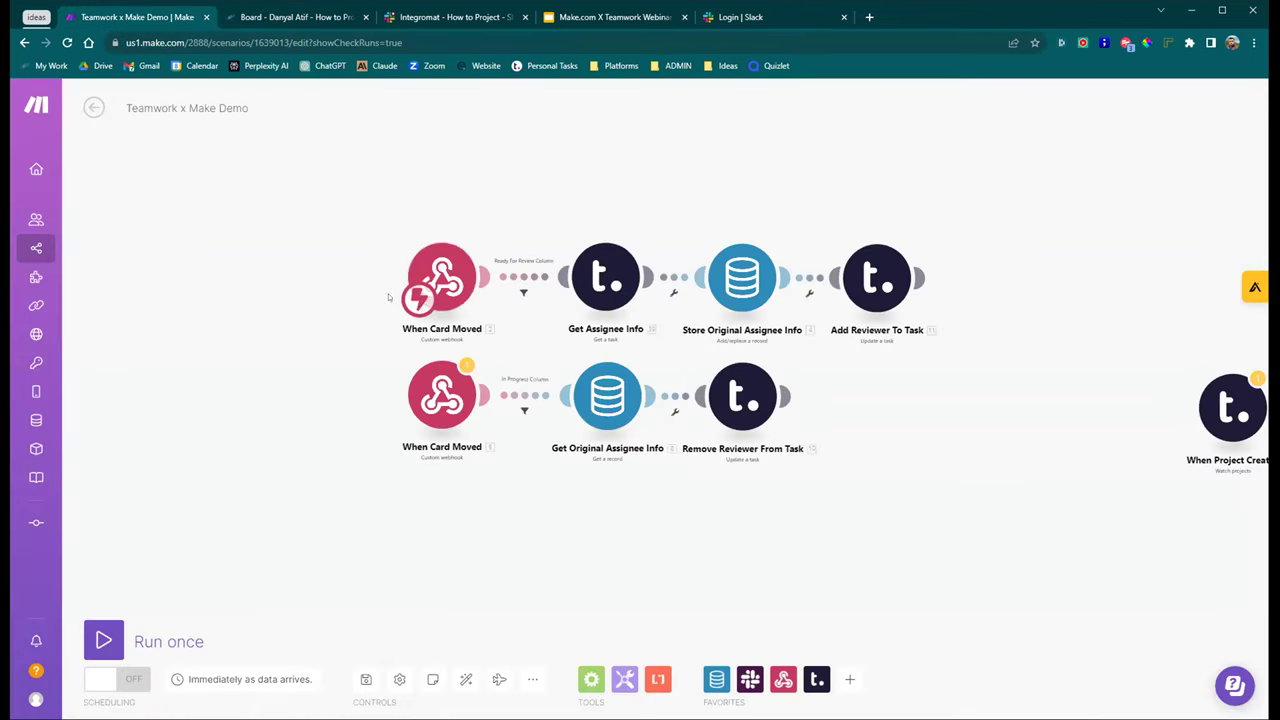
Step: Run the scenario once, stop it, and open the Ready For Review Column route filter
{"action": "left_click", "coordinate": [103, 641]}
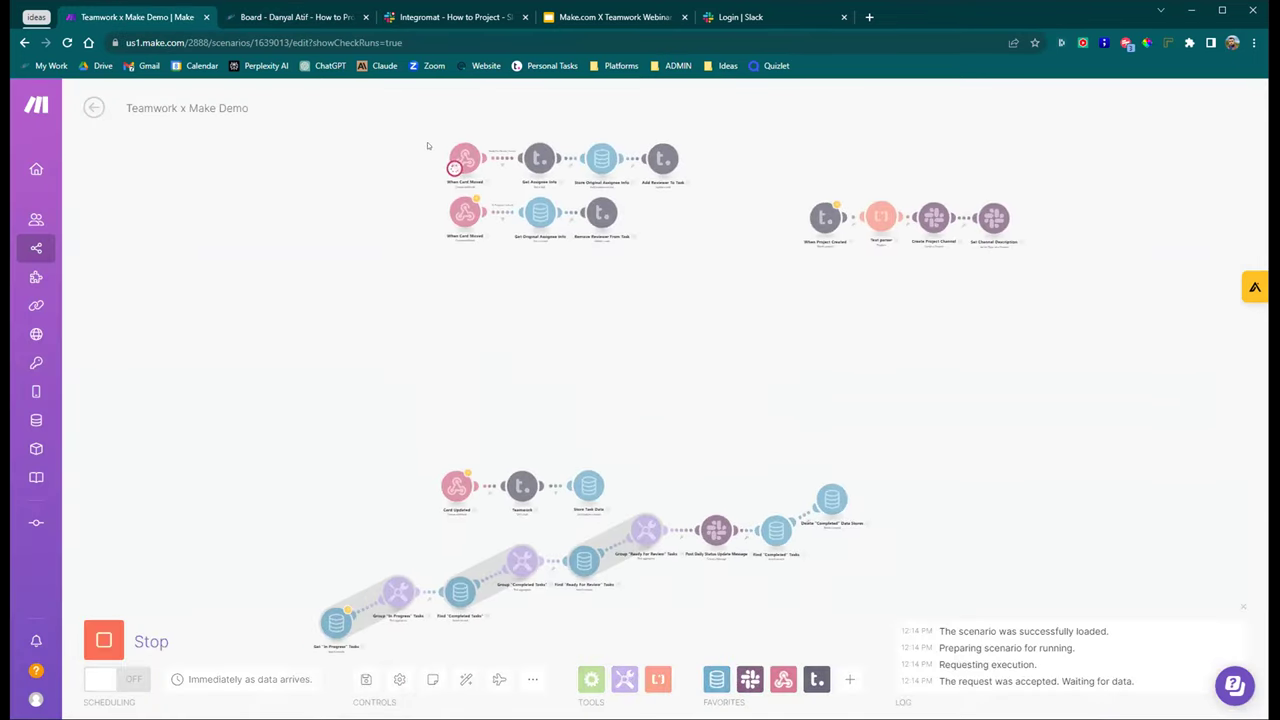
{"action": "left_click", "coordinate": [295, 17]}
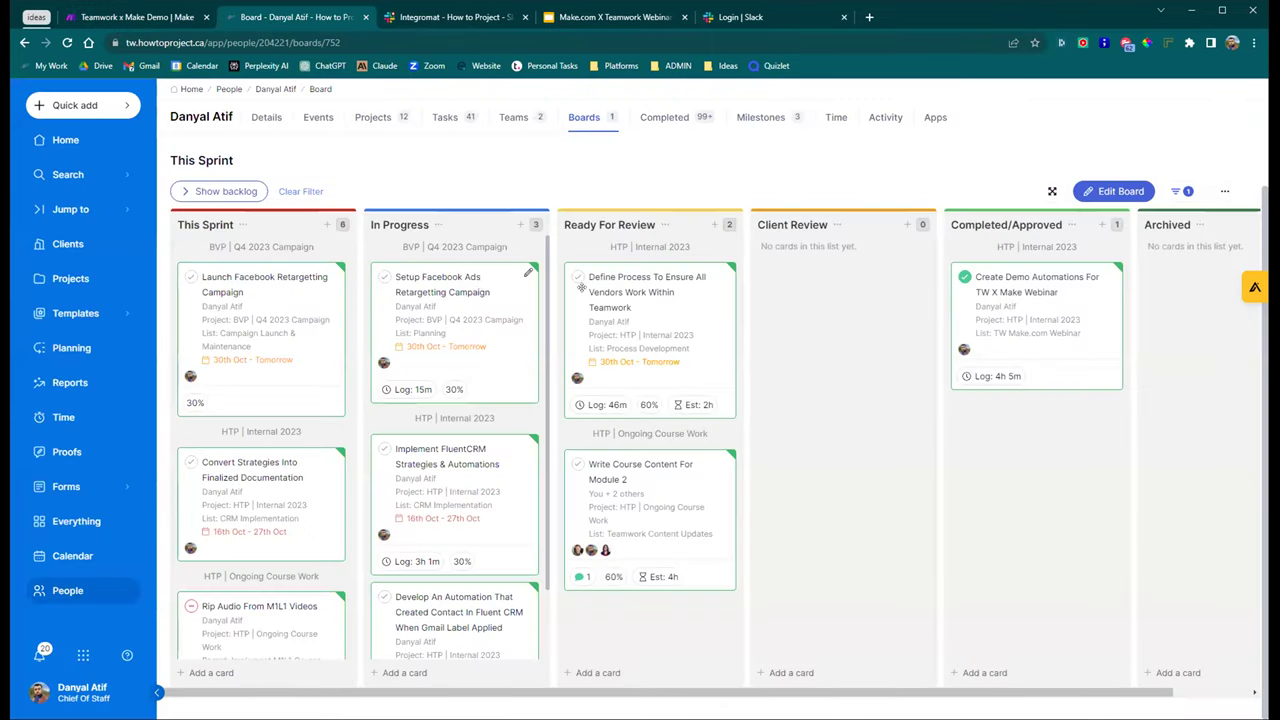
{"action": "left_click", "coordinate": [153, 12]}
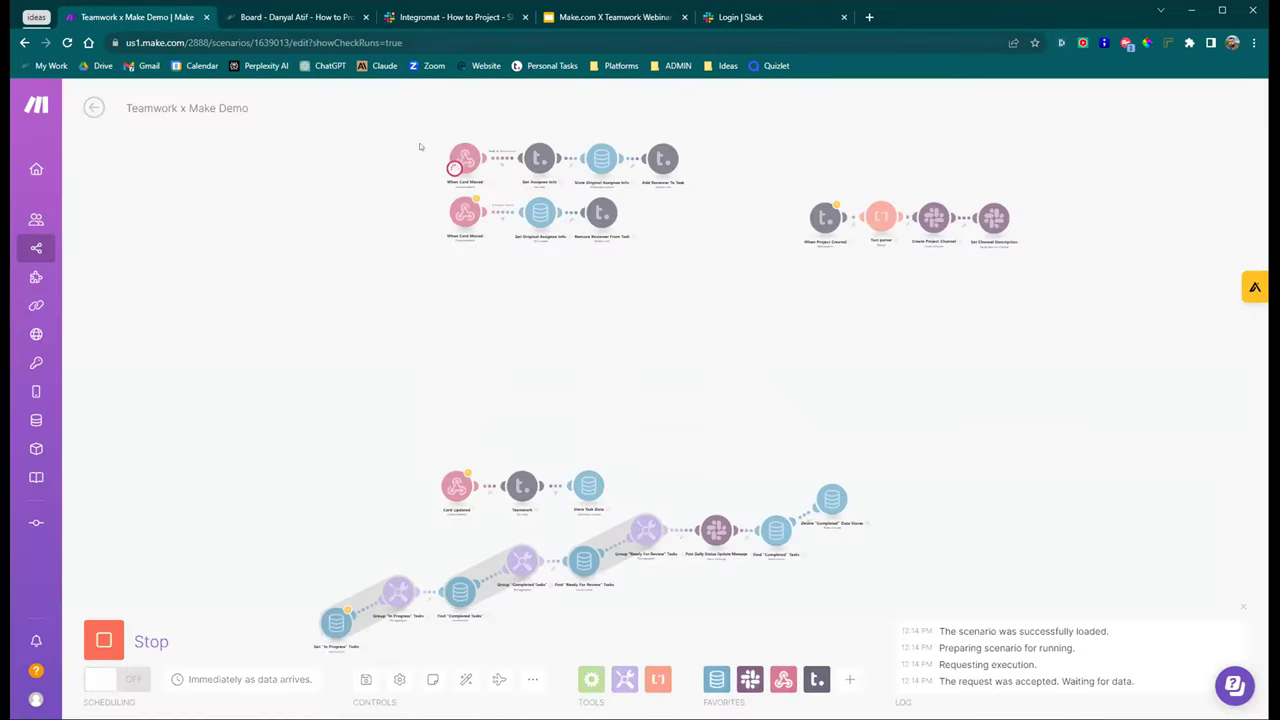
{"action": "scroll", "coordinate": [405, 233], "scroll_direction": "up", "scroll_amount": 5}
{"action": "left_click", "coordinate": [103, 641]}
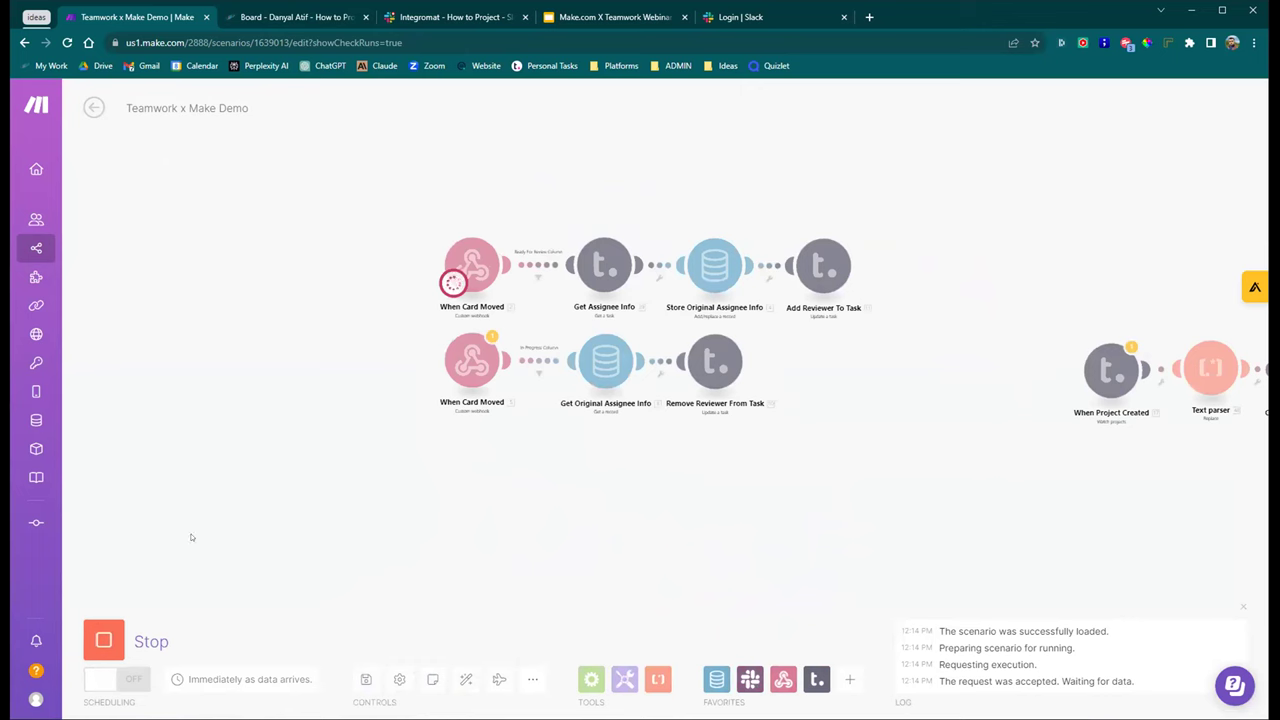
{"action": "scroll", "coordinate": [577, 206], "scroll_direction": "up", "scroll_amount": 3}
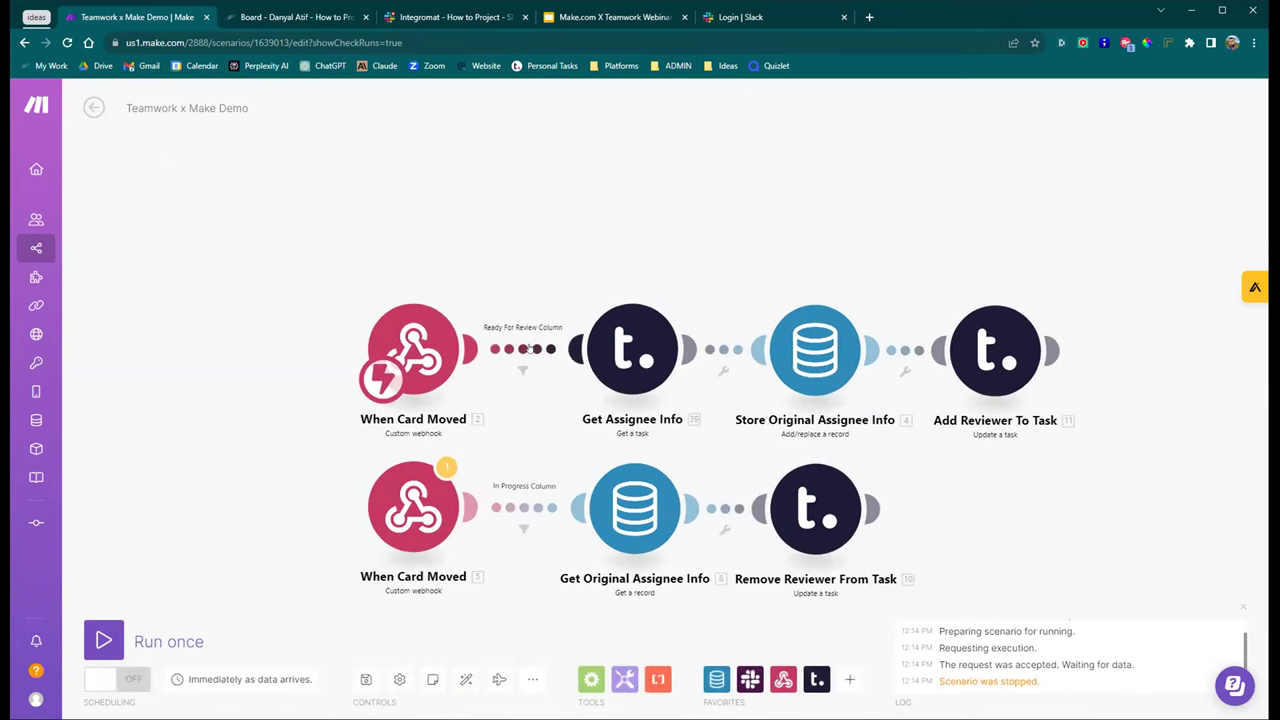
{"action": "left_click", "coordinate": [529, 348]}
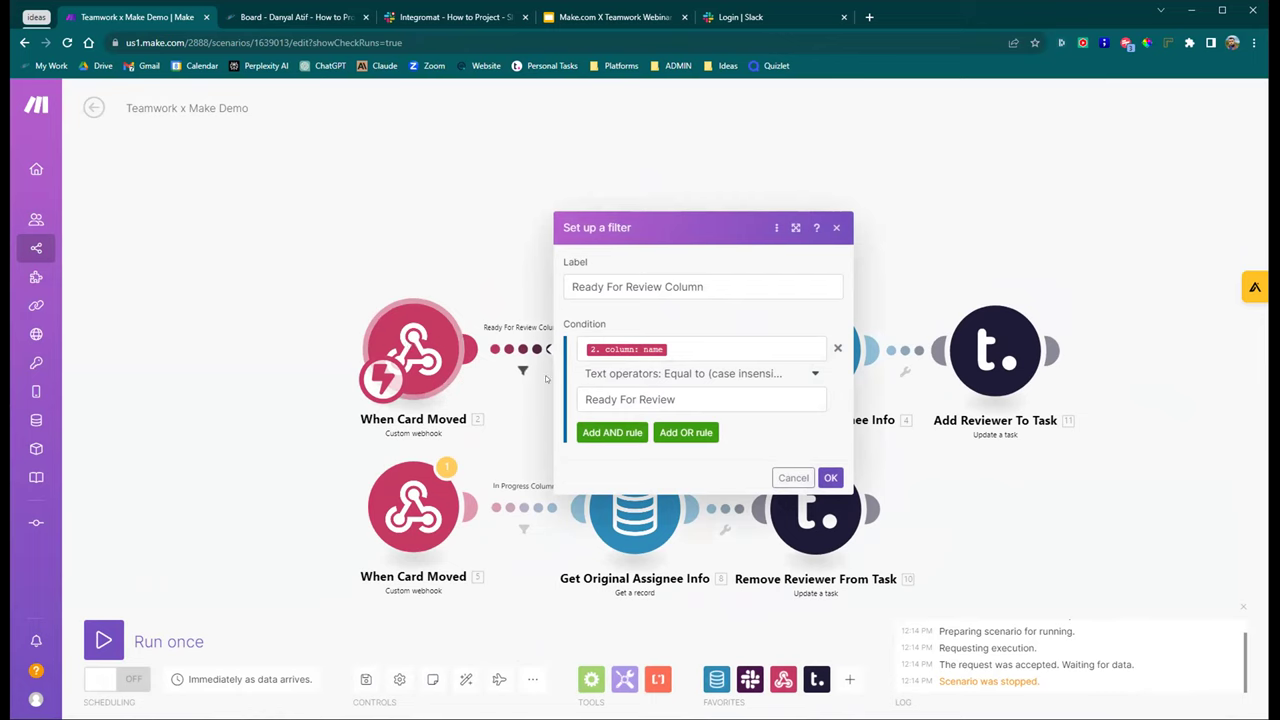
Step: Close the route filter and Get Assignee Info settings, then pan the diagram slightly left
{"action": "left_click", "coordinate": [793, 478]}
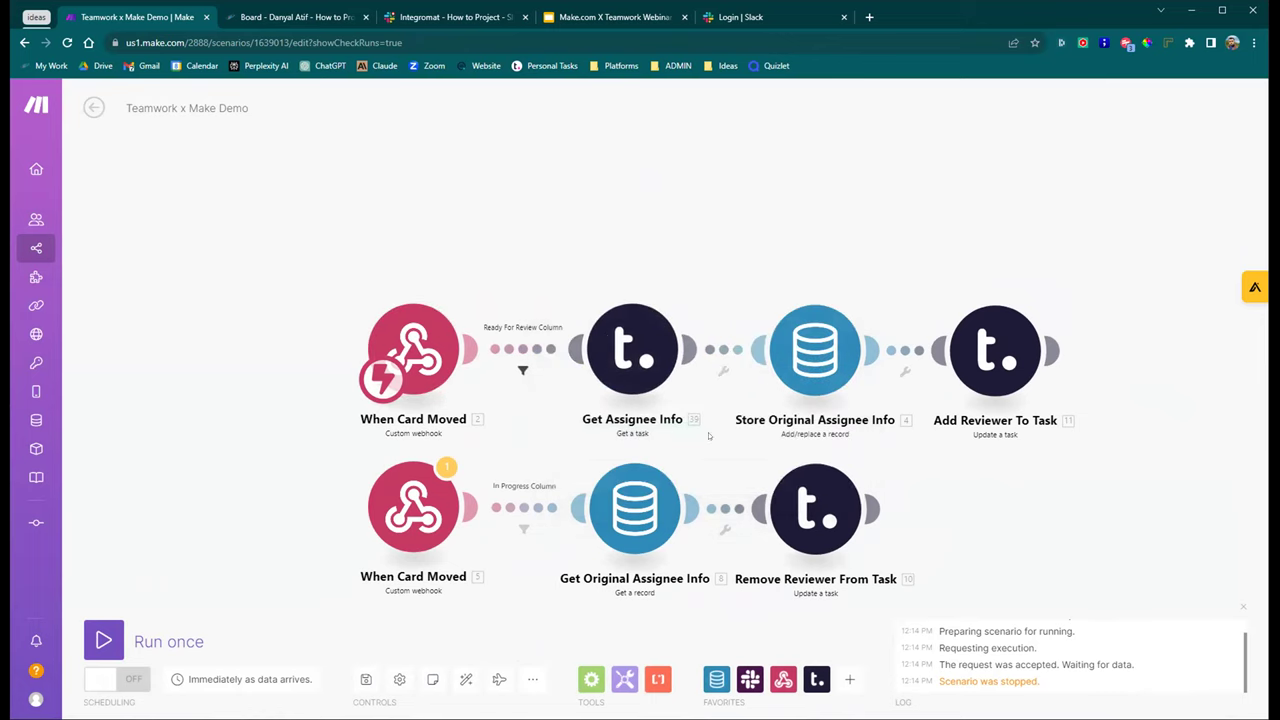
{"action": "scroll", "coordinate": [645, 327], "scroll_direction": "up", "scroll_amount": 1}
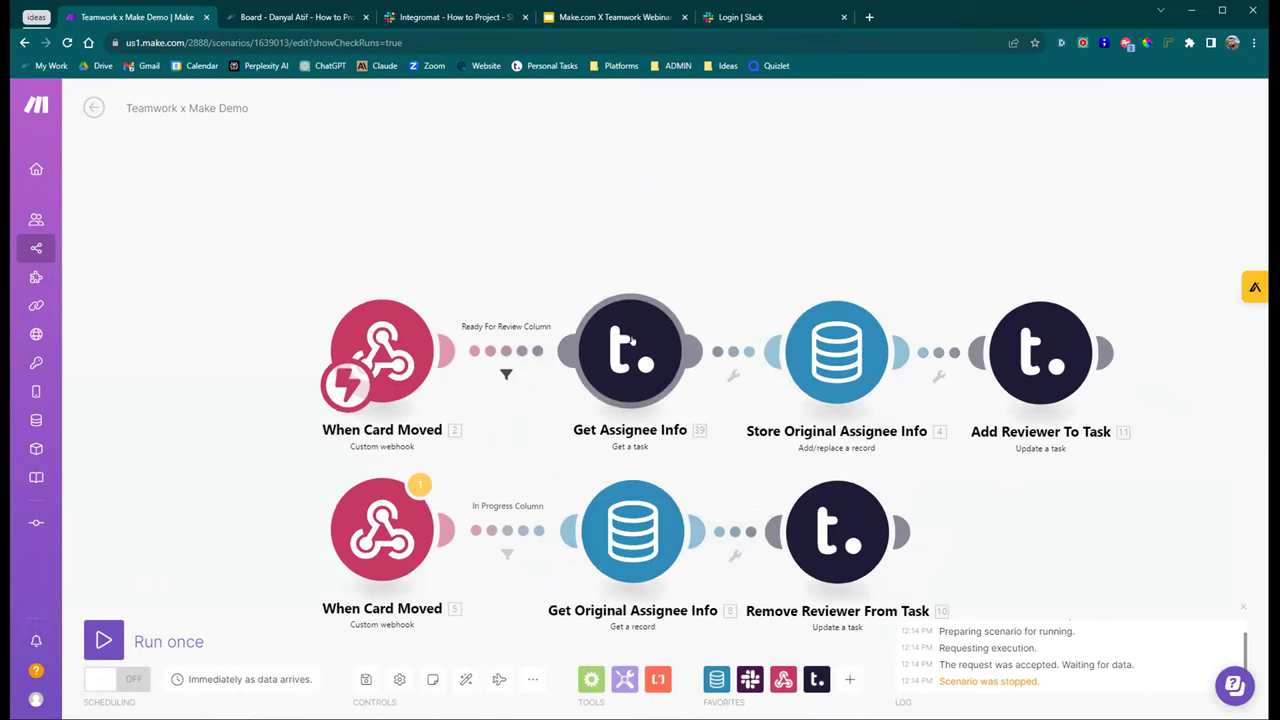
{"action": "left_click", "coordinate": [631, 340]}
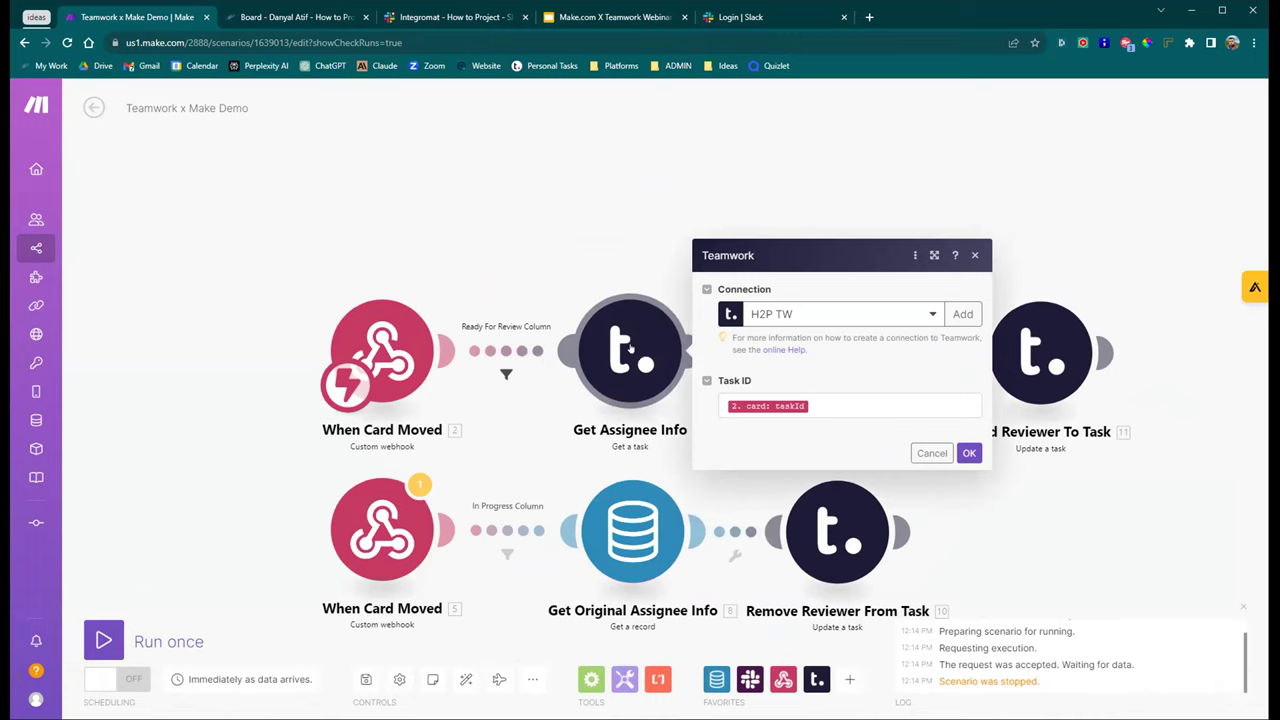
{"action": "left_click", "coordinate": [618, 246]}
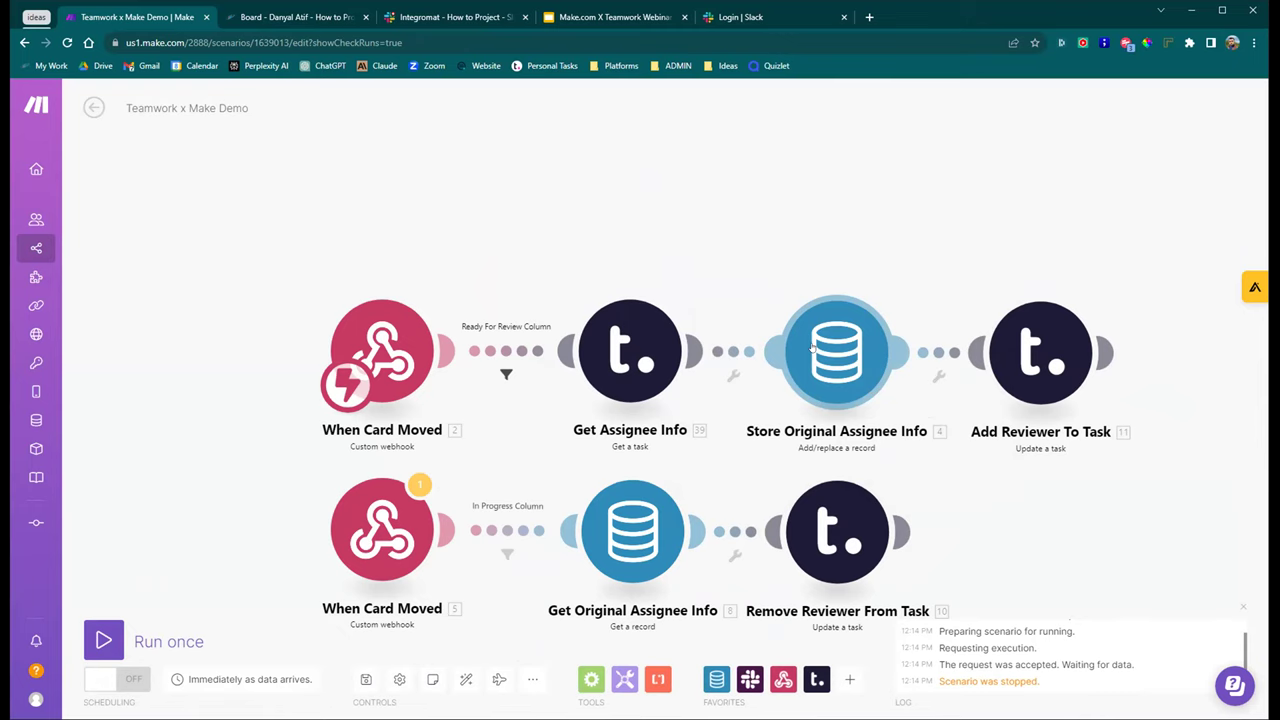
{"action": "left_click_drag", "start_coordinate": [848, 285], "coordinate": [792, 293]}
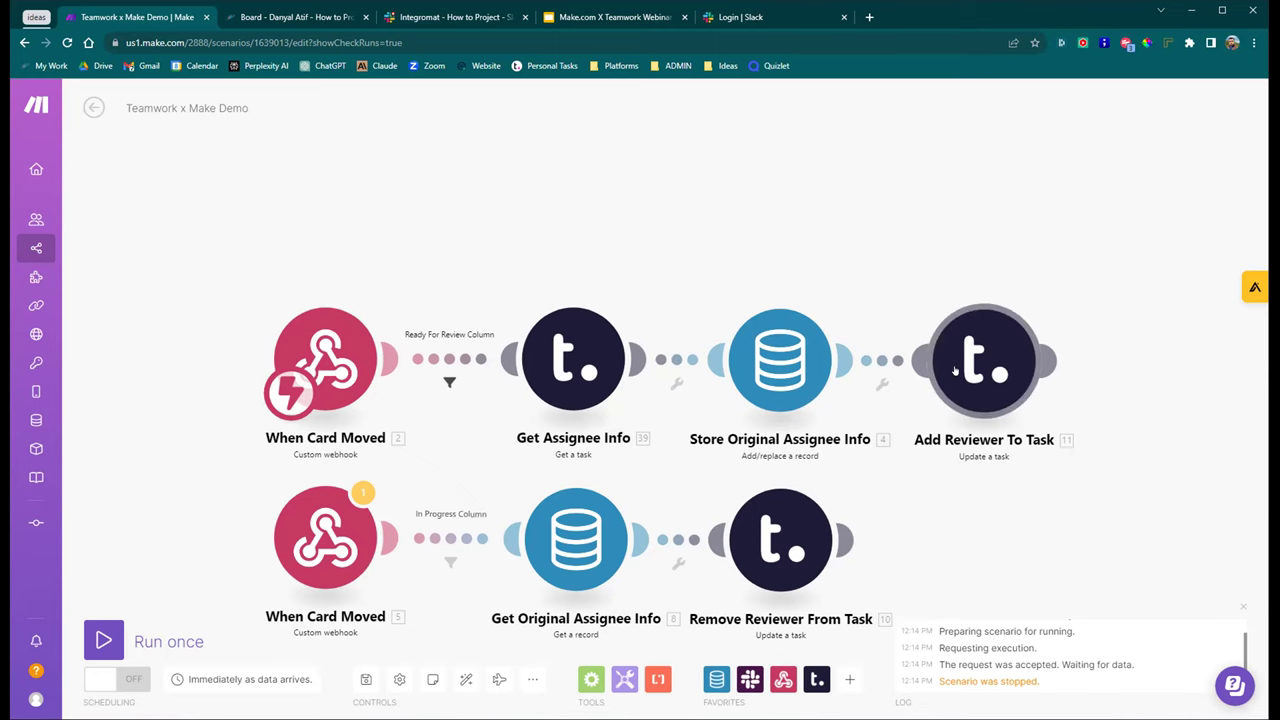
Step: Move the Implement FluentCRM card into Ready For Review, then check the Make scenario
{"action": "left_click", "coordinate": [292, 17]}
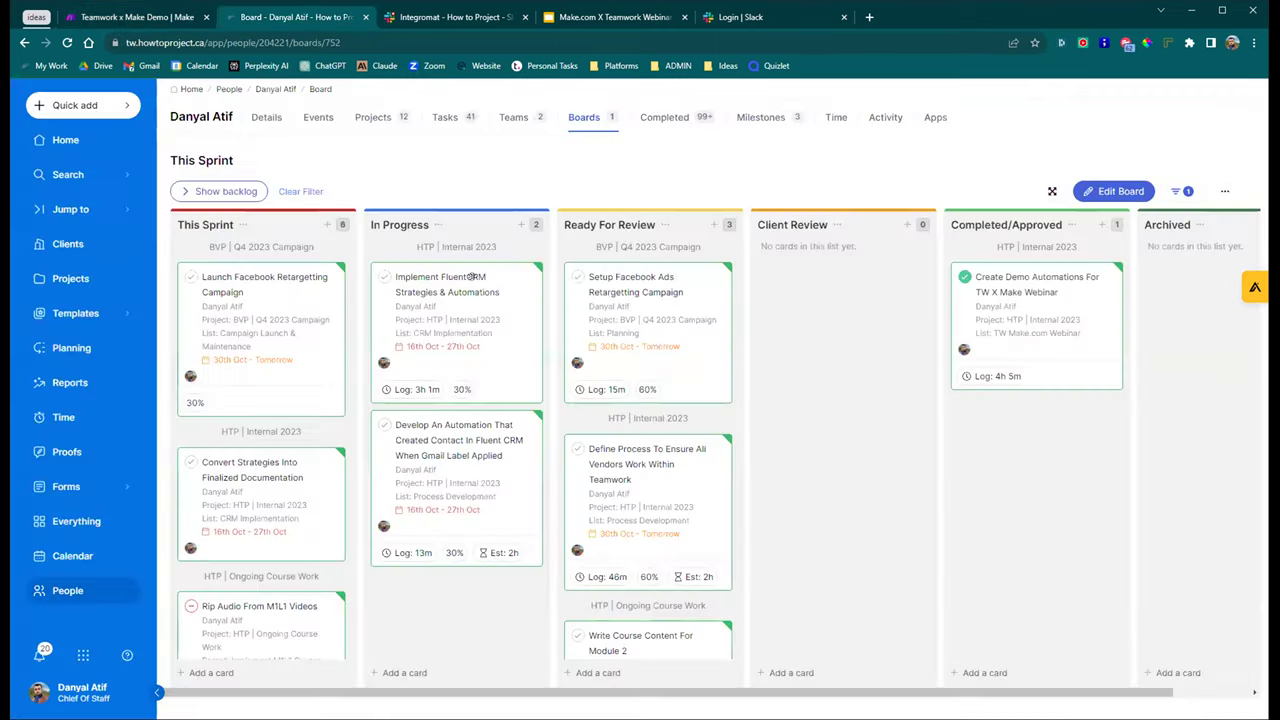
{"action": "left_click_drag", "start_coordinate": [496, 298], "coordinate": [600, 383]}
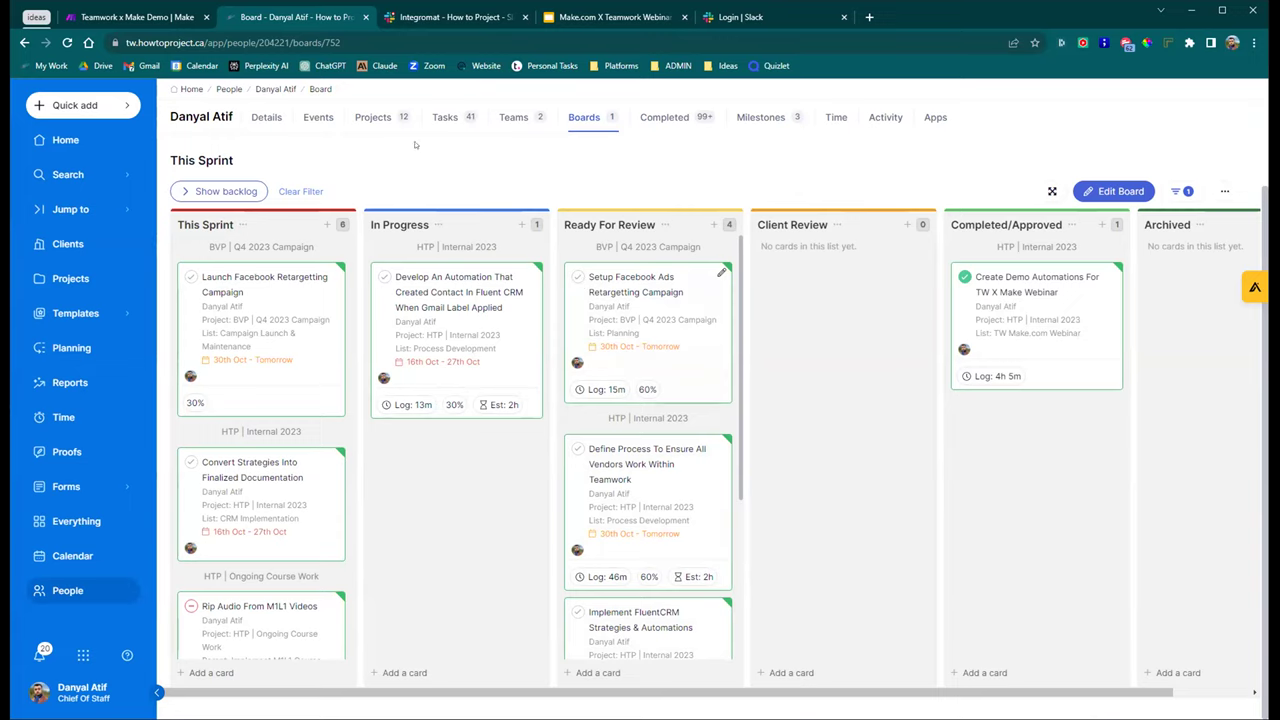
{"action": "left_click", "coordinate": [148, 17]}
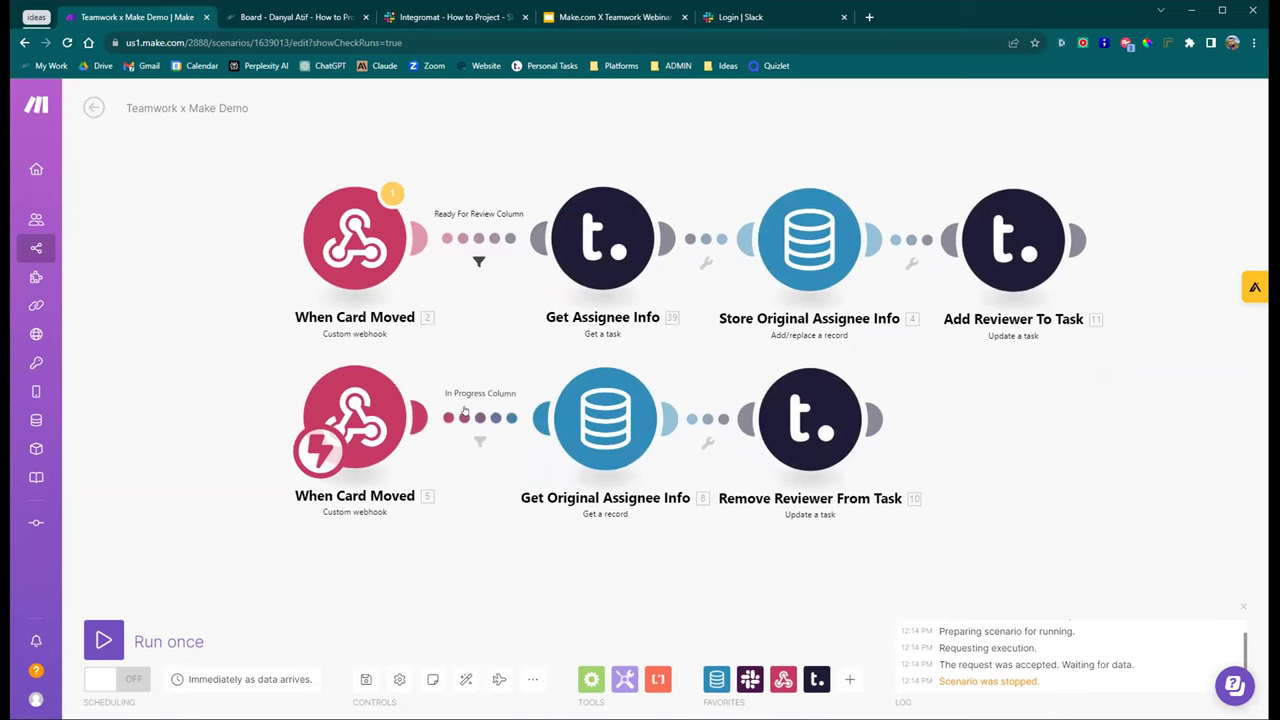
Step: Move Setup Facebook Ads into In Progress, check Make for the webhook, then close the Make tab
{"action": "left_click", "coordinate": [304, 18]}
{"action": "left_click_drag", "start_coordinate": [655, 322], "coordinate": [470, 300]}
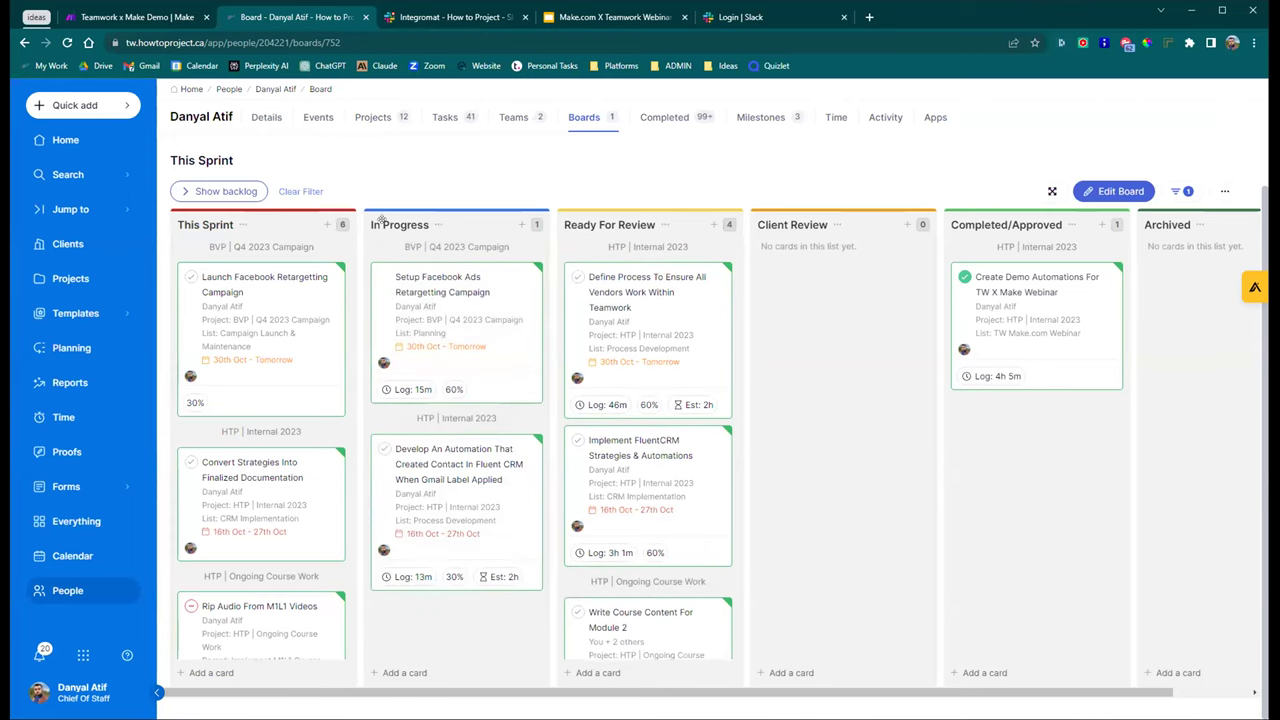
{"action": "key", "text": "ctrl+shift+Tab"}
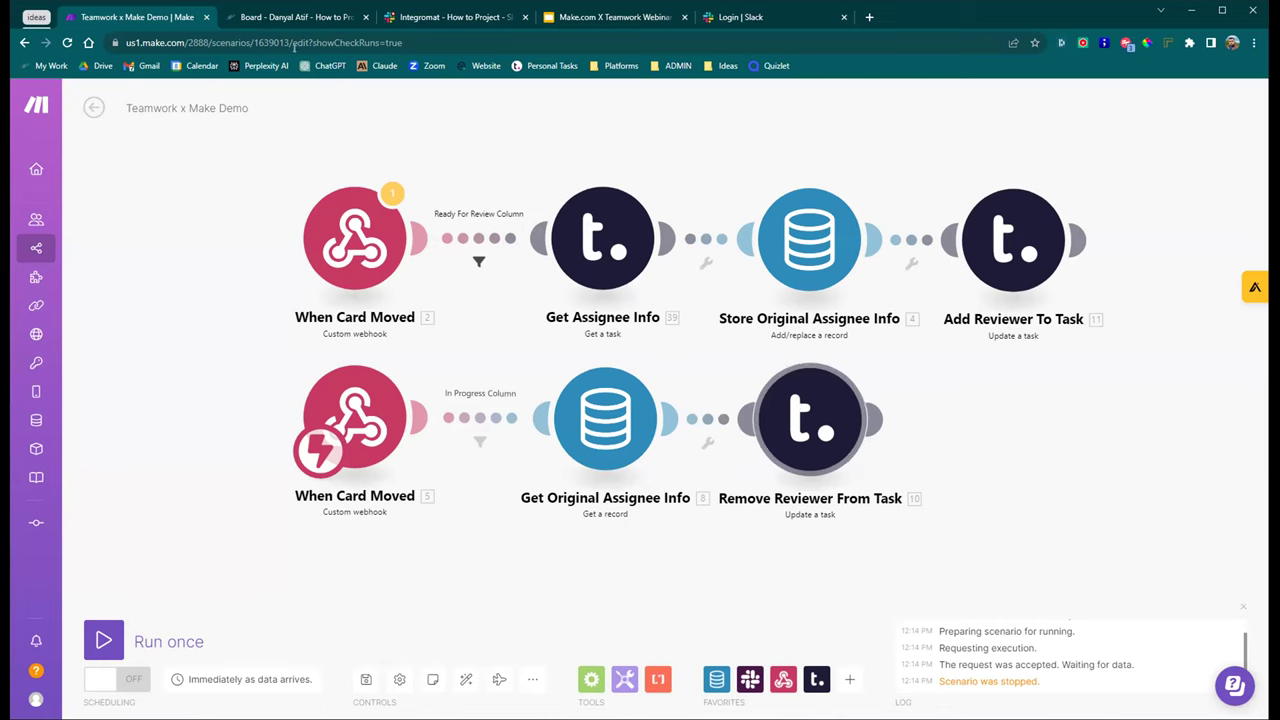
{"action": "left_click", "coordinate": [281, 17]}
{"action": "left_click_drag", "start_coordinate": [611, 284], "coordinate": [432, 277]}
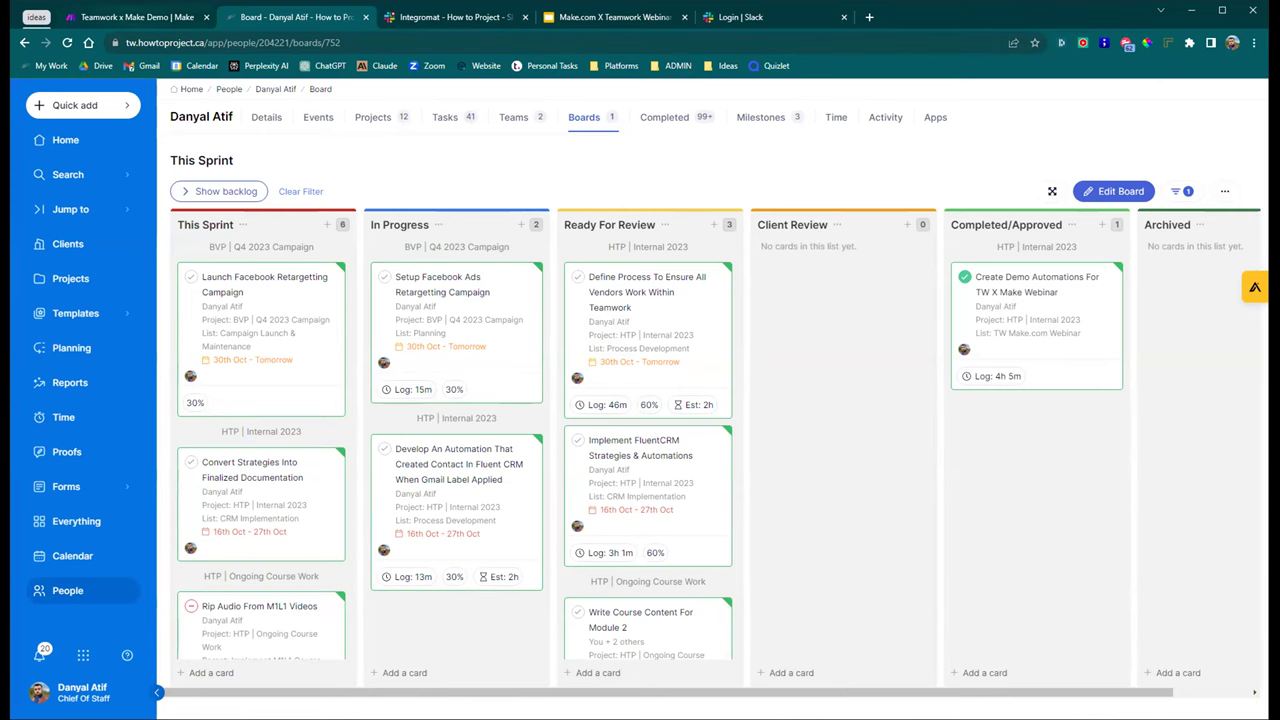
{"action": "left_click", "coordinate": [137, 17]}
{"action": "key", "text": "ctrl+w"}
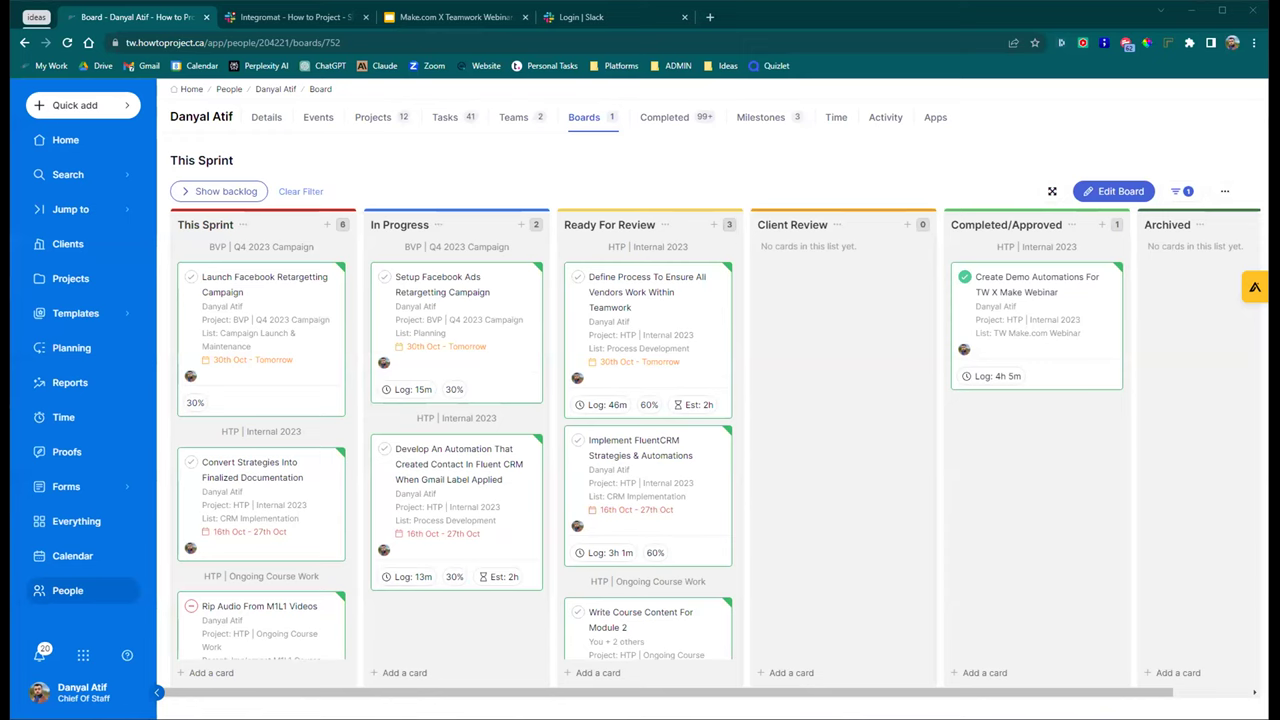
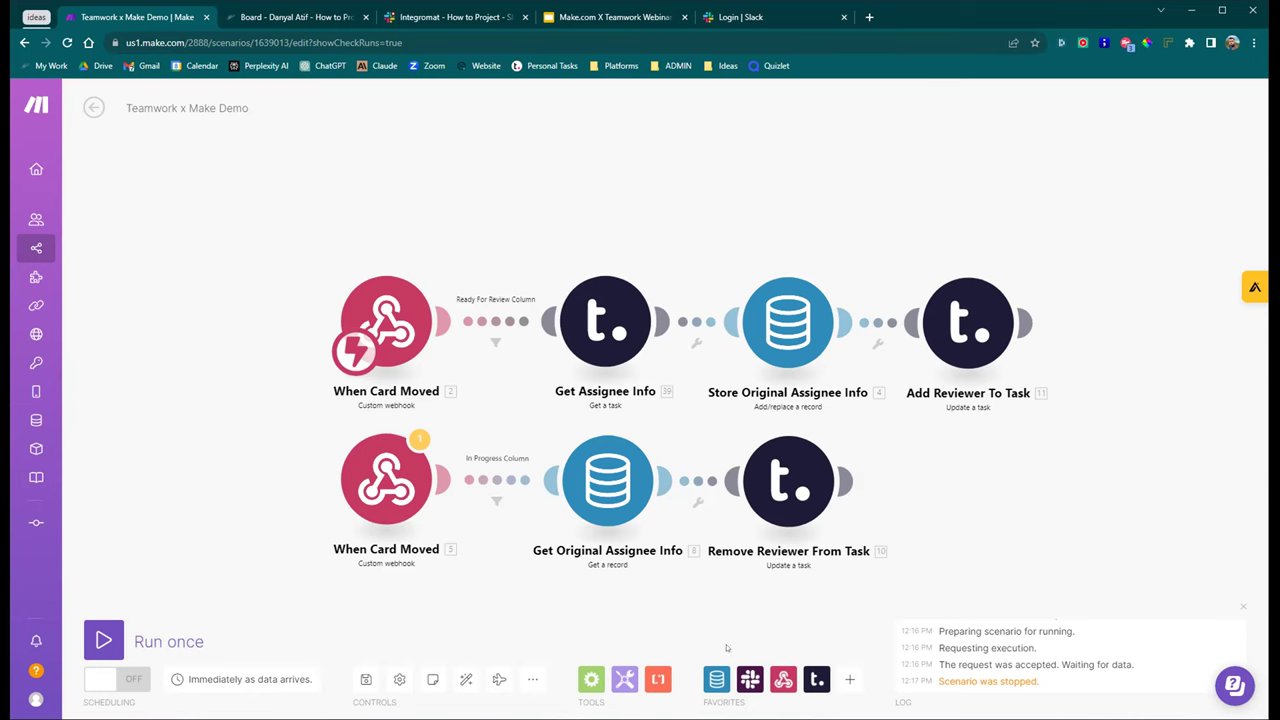
Step: Browse the list of Teamwork modules, then close it without adding one
{"action": "left_click", "coordinate": [820, 680]}
{"action": "scroll", "coordinate": [888, 230], "scroll_direction": "down", "scroll_amount": 2}
{"action": "scroll", "coordinate": [888, 230], "scroll_direction": "down", "scroll_amount": 5}
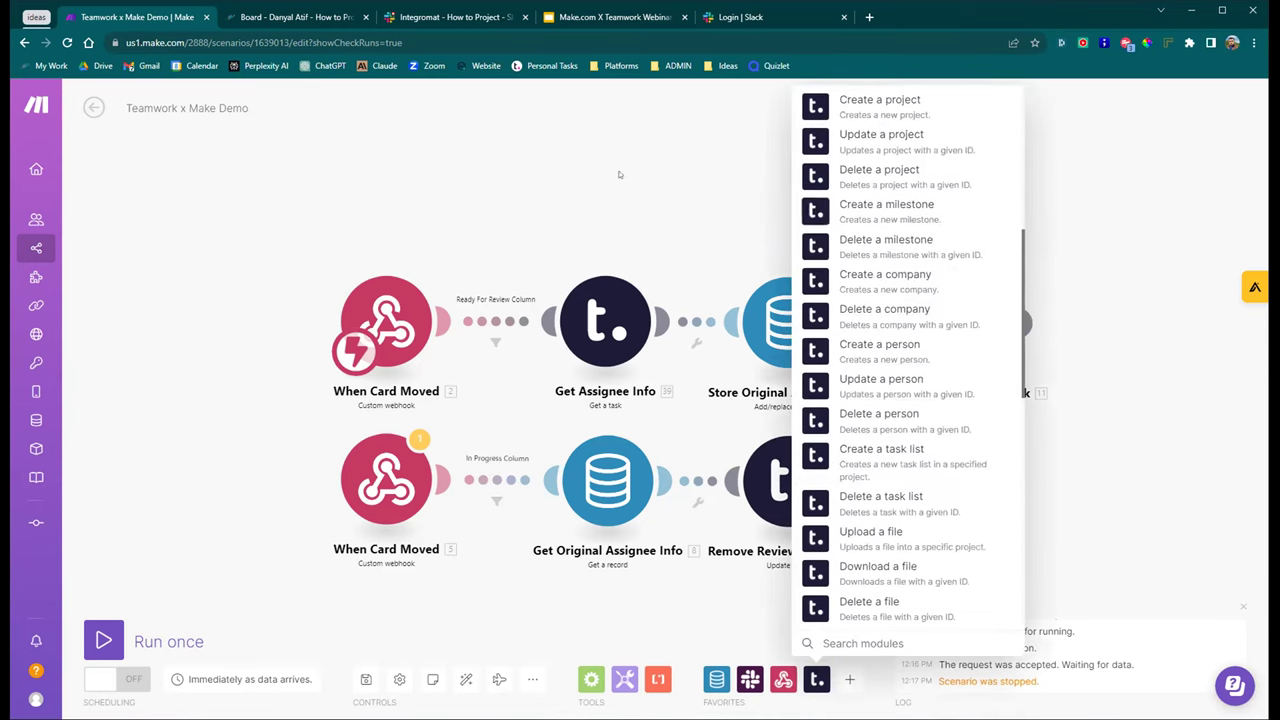
{"action": "left_click", "coordinate": [355, 228]}
Step: Move the four top-flow modules higher and insert a Router after Get Assignee Info
{"action": "left_click_drag", "start_coordinate": [1027, 390], "coordinate": [320, 250]}
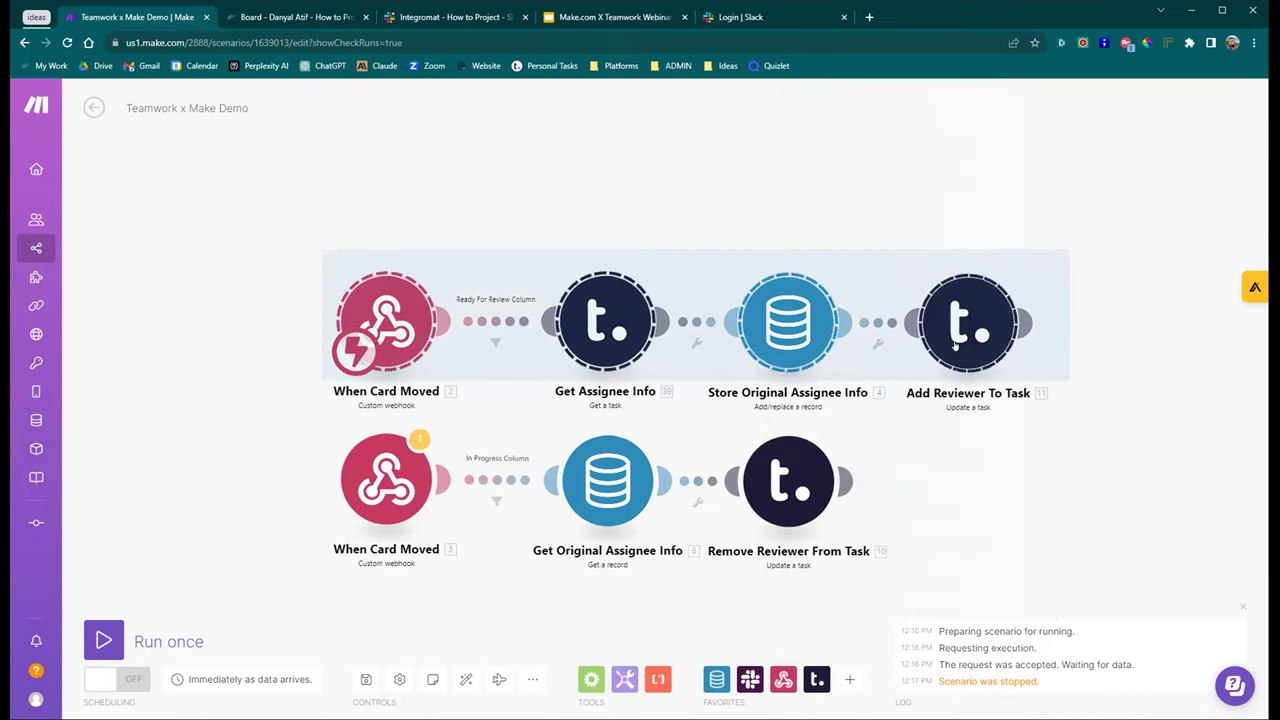
{"action": "left_click_drag", "start_coordinate": [639, 456], "coordinate": [609, 336]}
{"action": "left_click_drag", "start_coordinate": [577, 380], "coordinate": [595, 480]}
{"action": "right_click", "coordinate": [801, 336]}
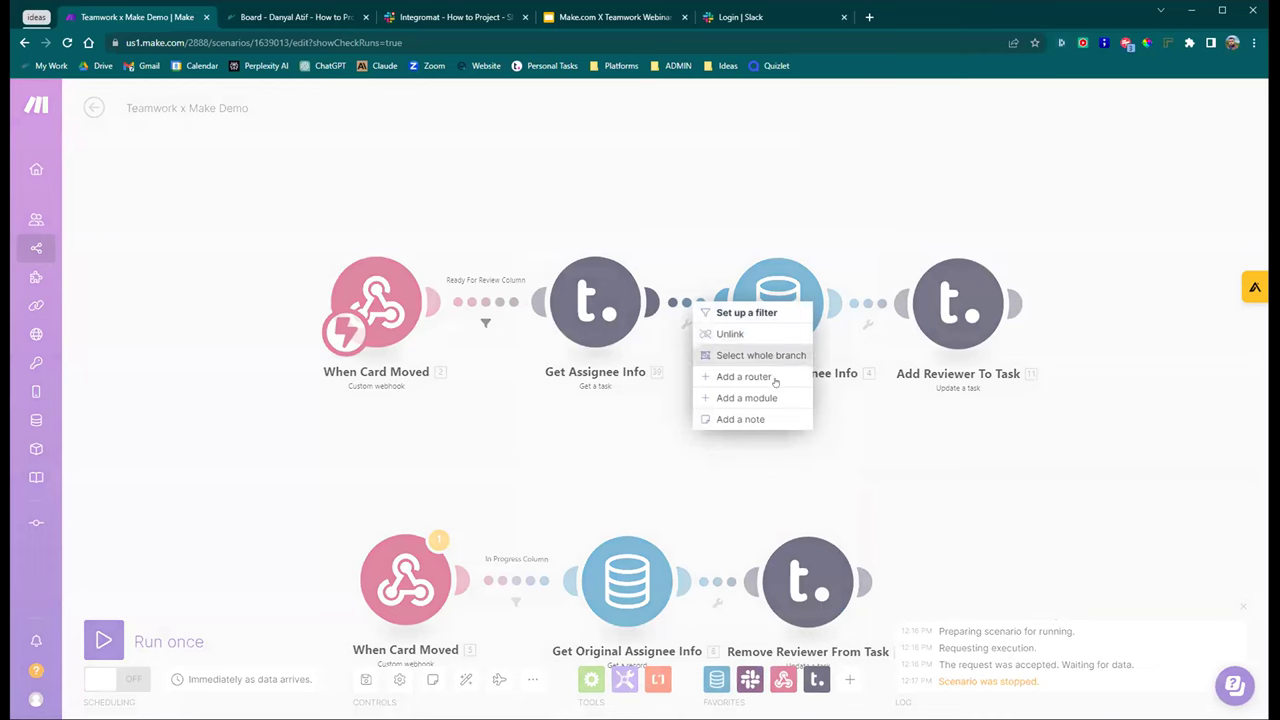
{"action": "left_click", "coordinate": [748, 377]}
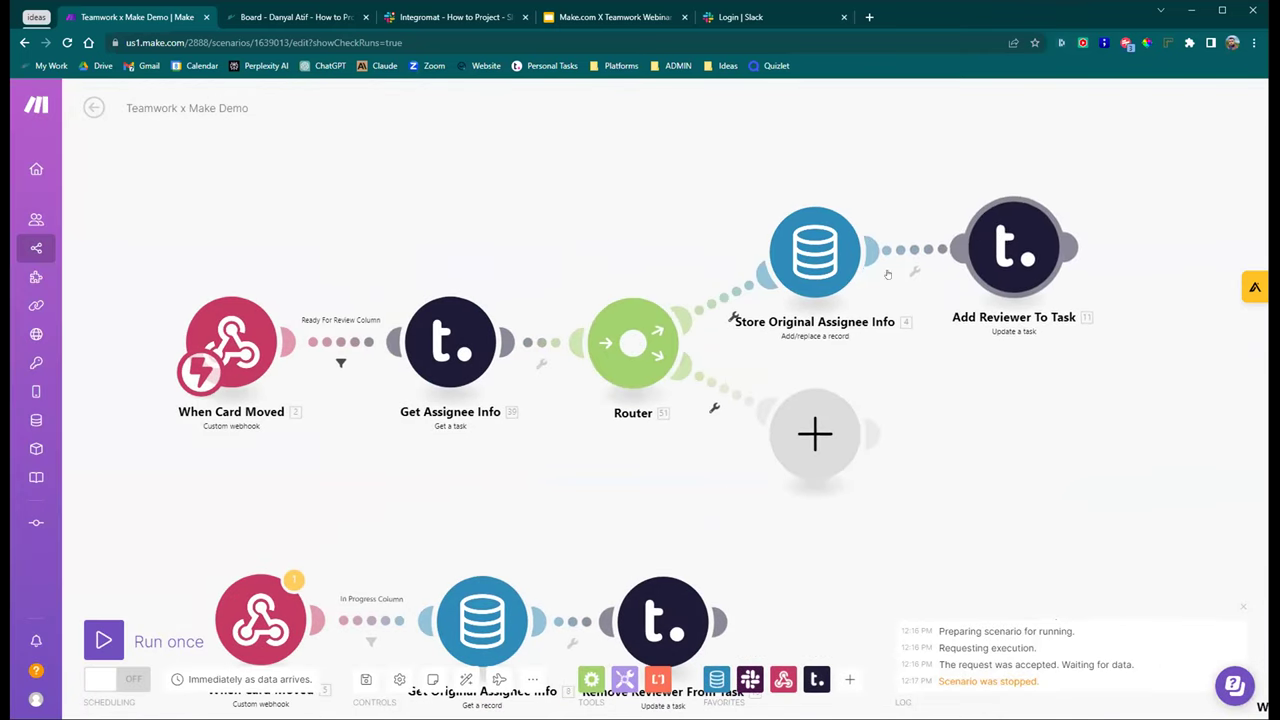
Step: Filter the upper route to Store Original Assignee Info with condition Assigned users[] Exists
{"action": "left_click", "coordinate": [722, 297]}
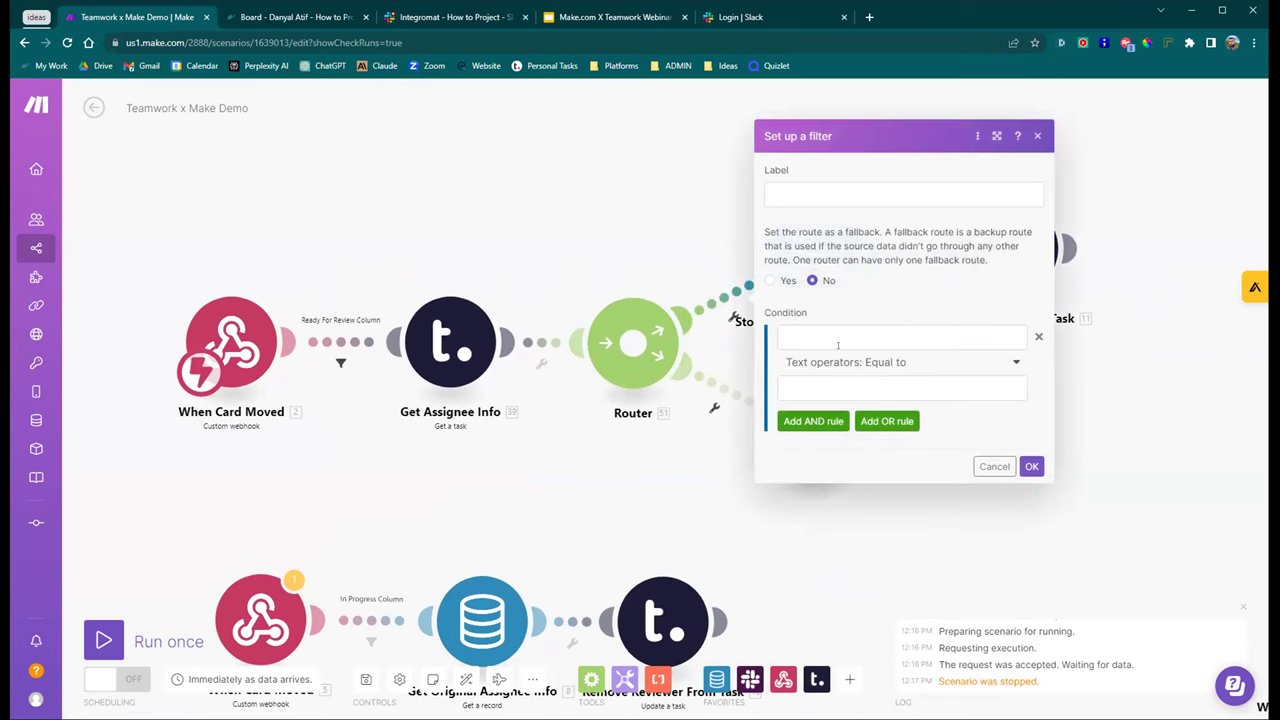
{"action": "left_click", "coordinate": [880, 337]}
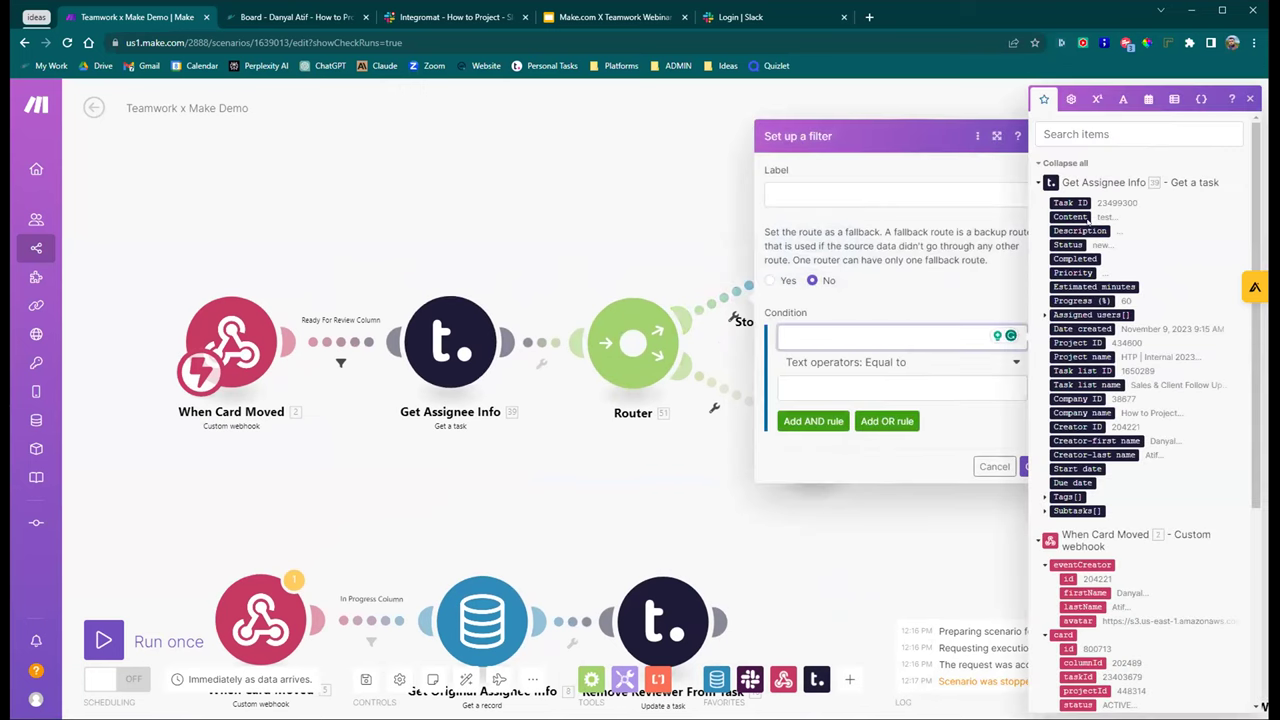
{"action": "left_click", "coordinate": [1068, 315]}
{"action": "left_click", "coordinate": [870, 365]}
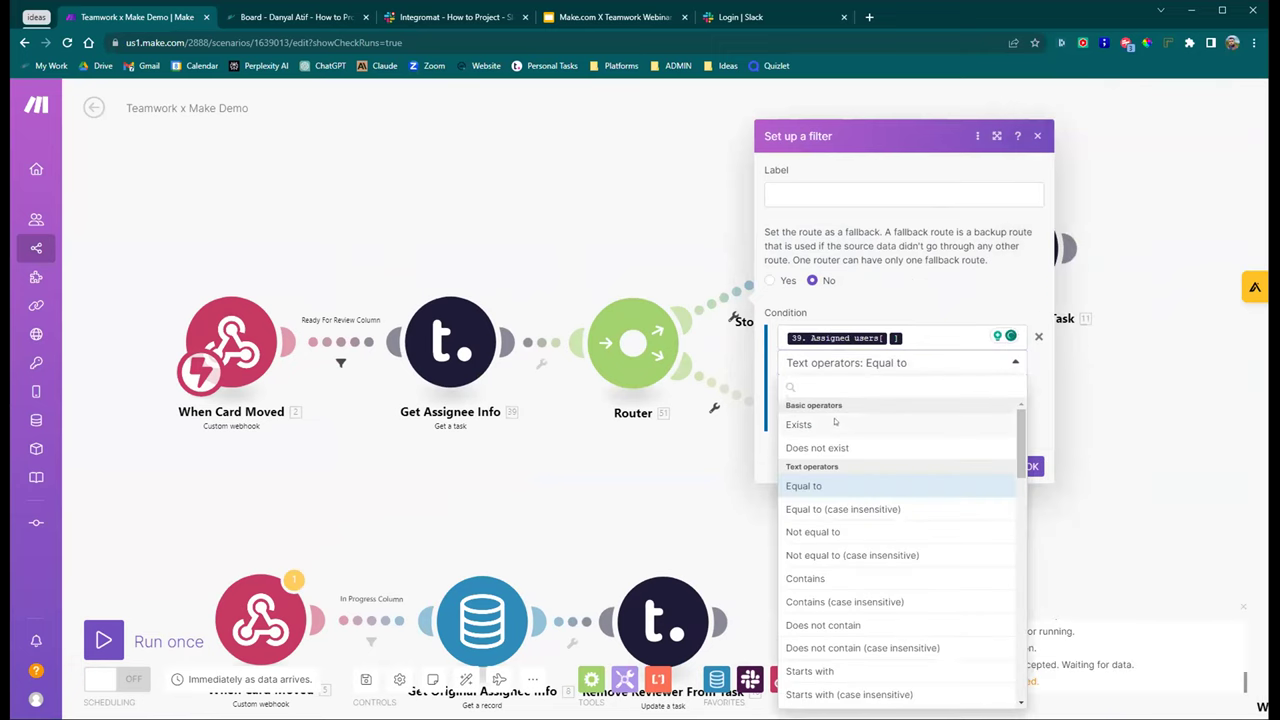
{"action": "left_click", "coordinate": [834, 426]}
{"action": "left_click", "coordinate": [756, 330]}
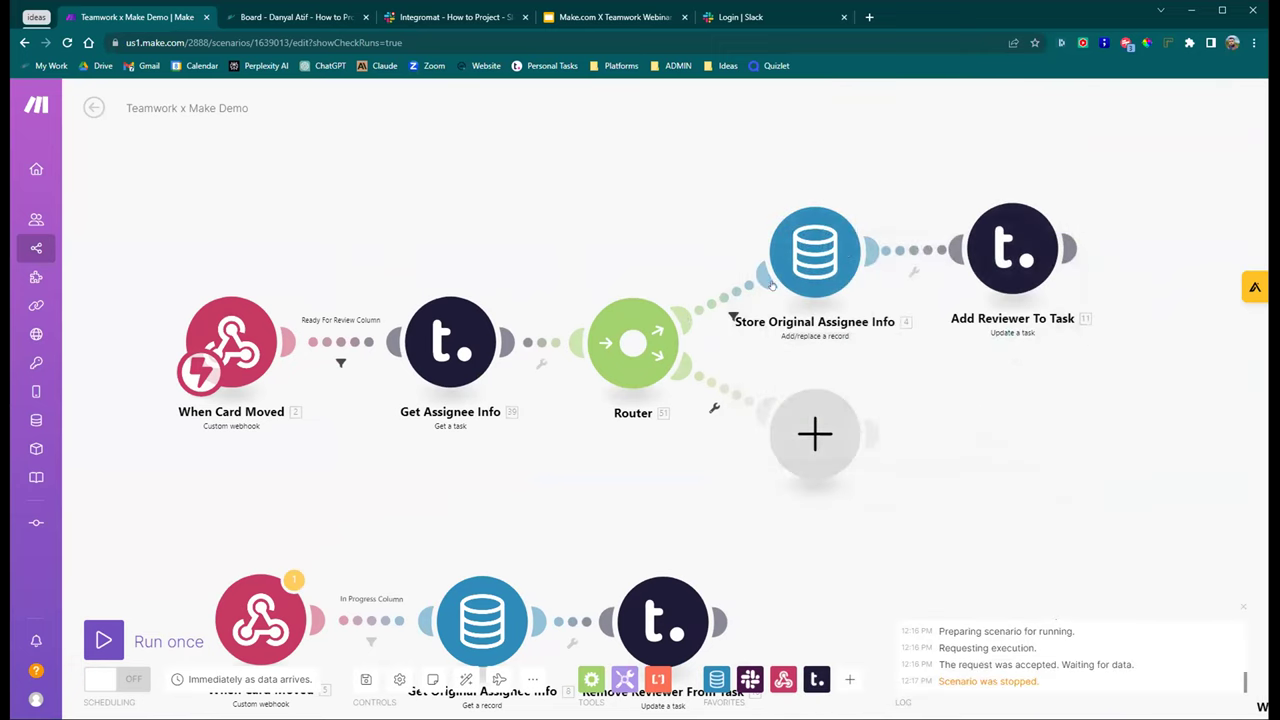
Step: Set the lower route's filter as the fallback route and confirm with OK
{"action": "left_click", "coordinate": [757, 370]}
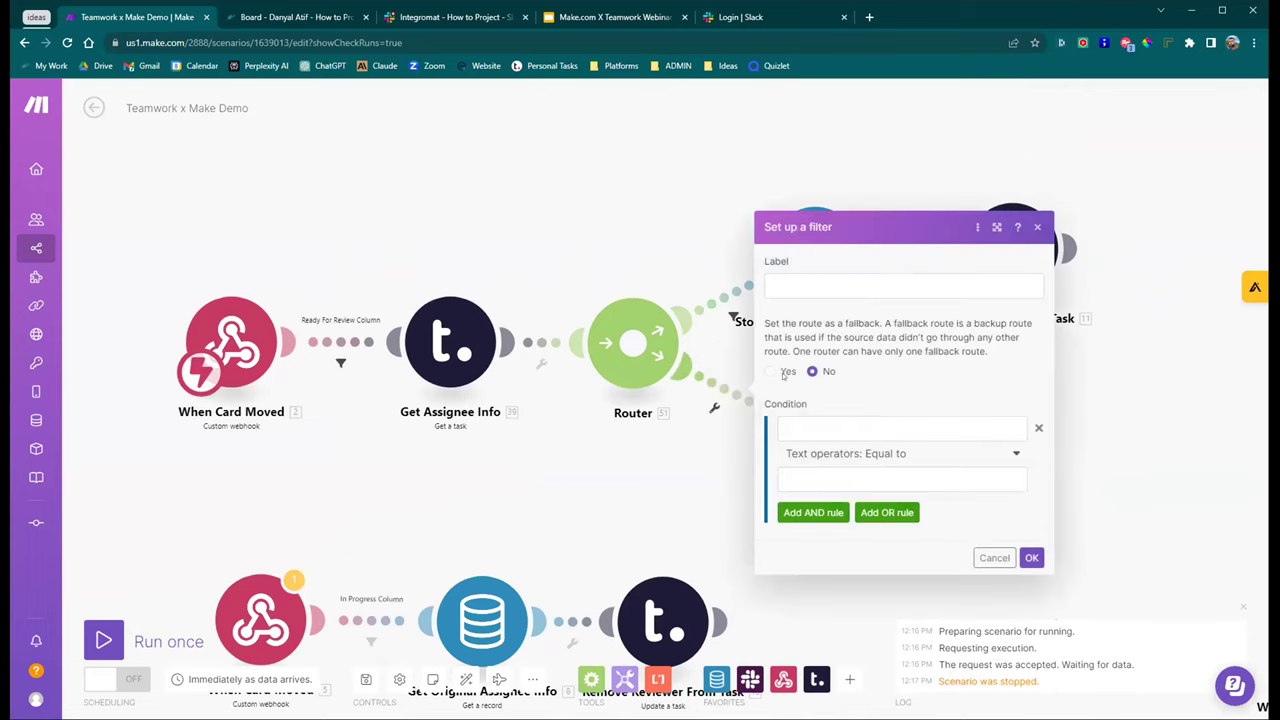
{"action": "left_click", "coordinate": [769, 371]}
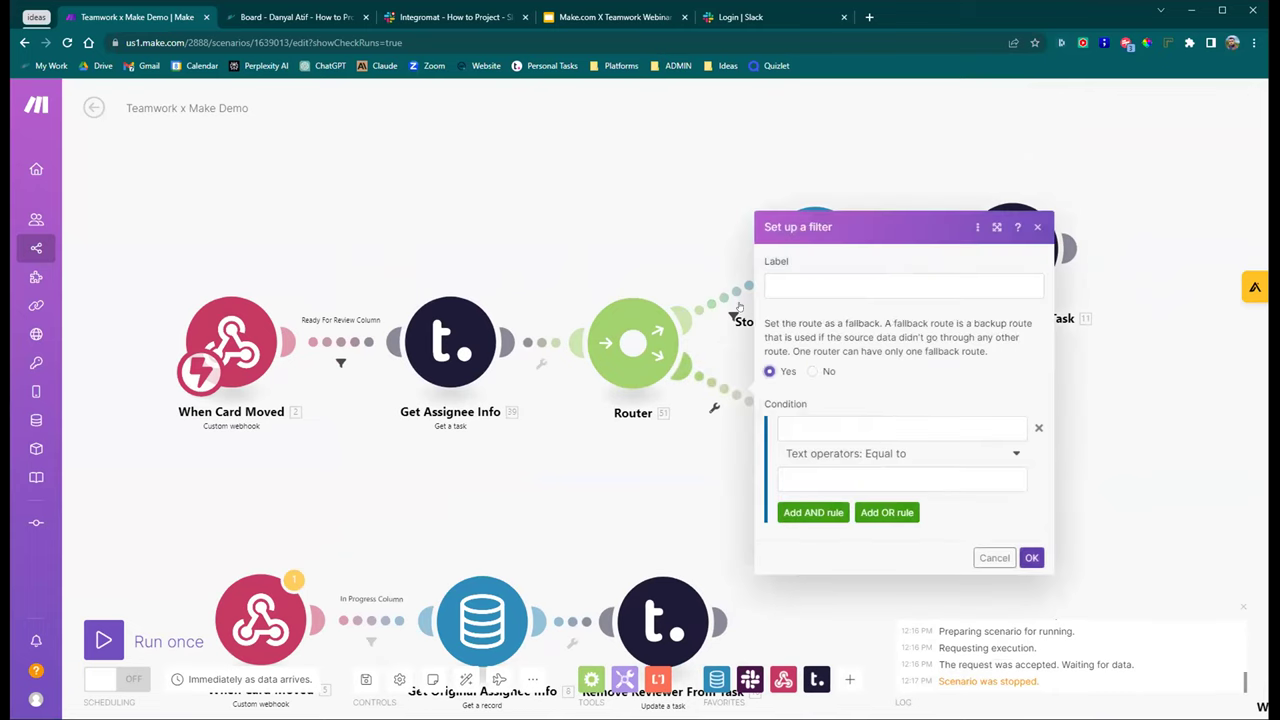
{"action": "left_click", "coordinate": [1032, 558]}
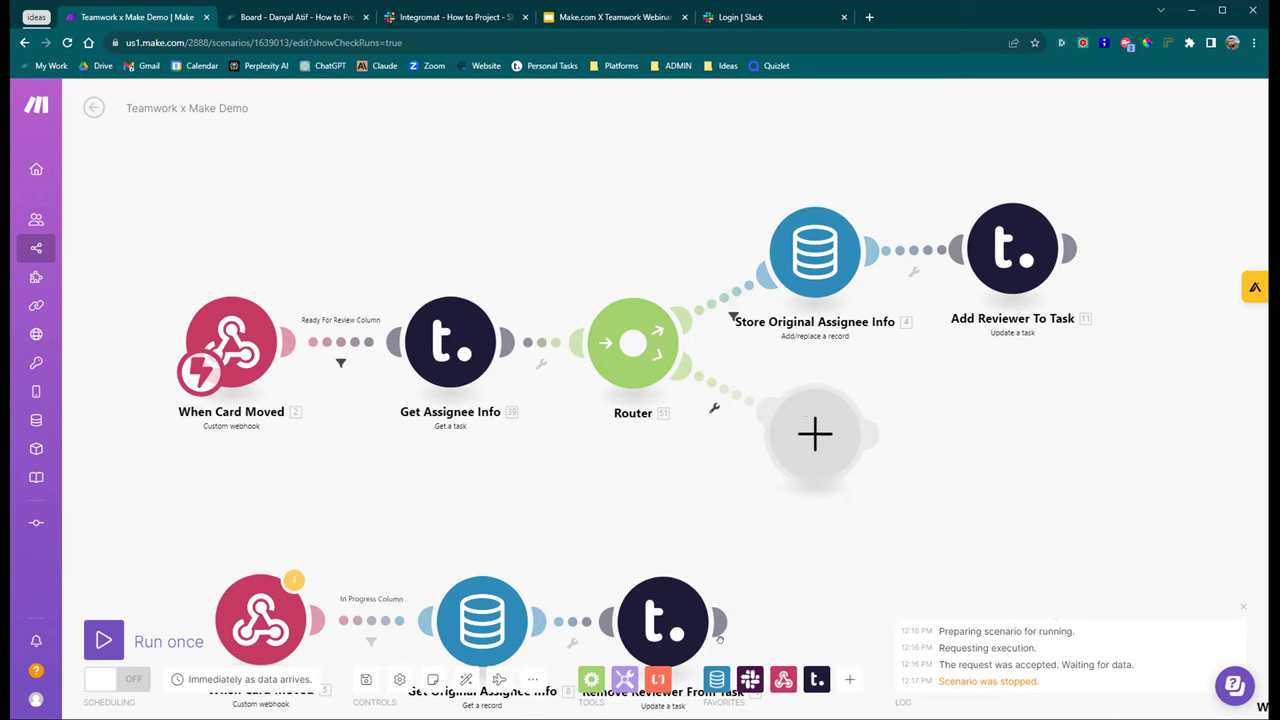
Step: Add a Slack Create a Message module on the lower branch targeting private channel project-admins
{"action": "left_click", "coordinate": [750, 679]}
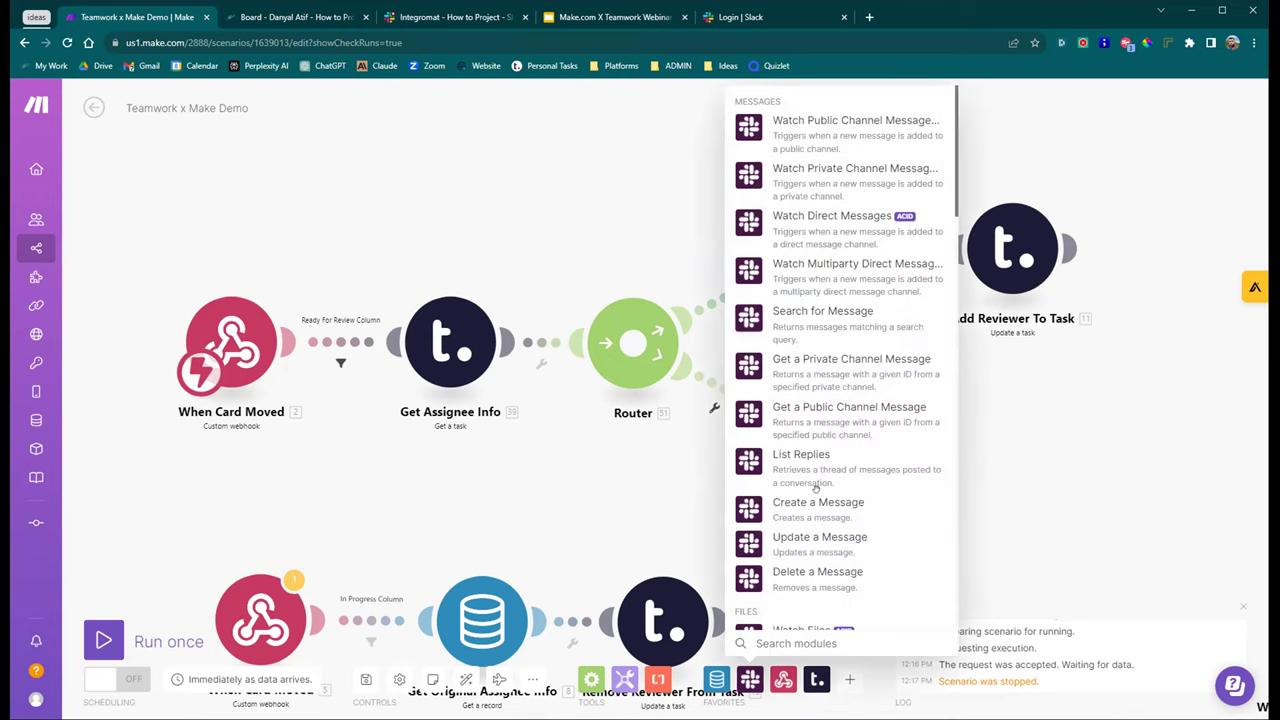
{"action": "left_click", "coordinate": [940, 509]}
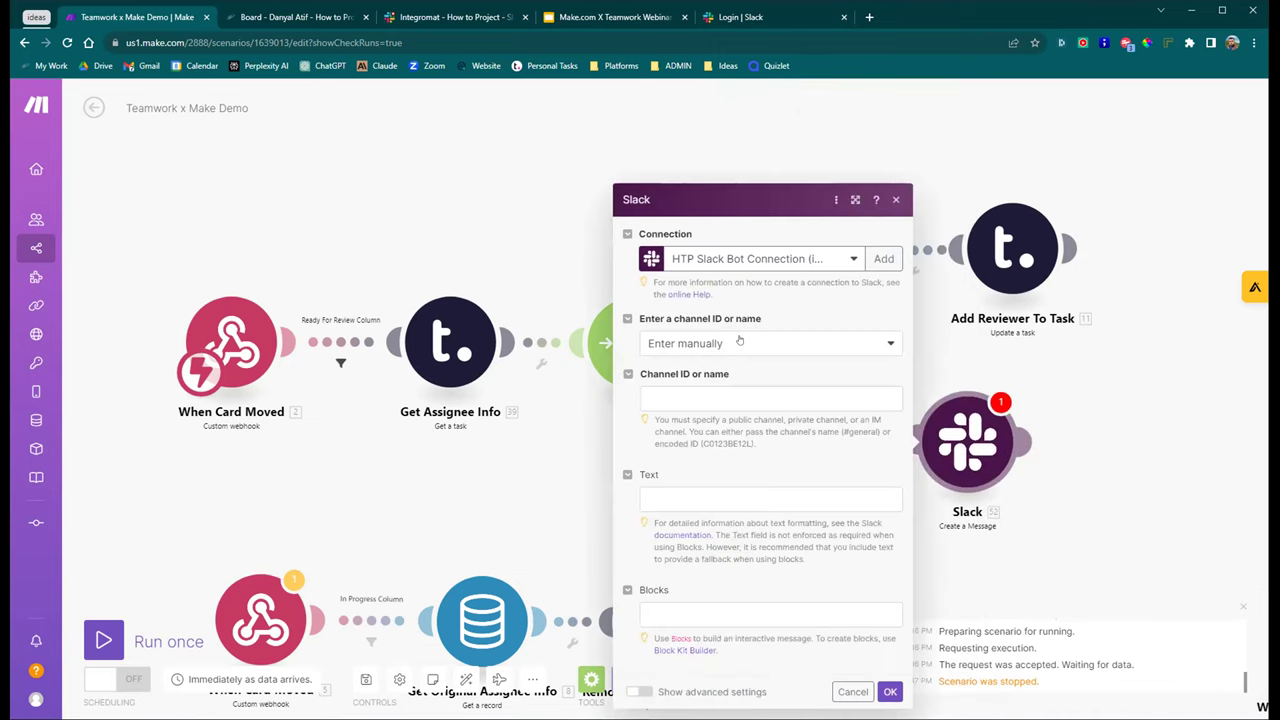
{"action": "left_click", "coordinate": [738, 344]}
{"action": "left_click", "coordinate": [722, 386]}
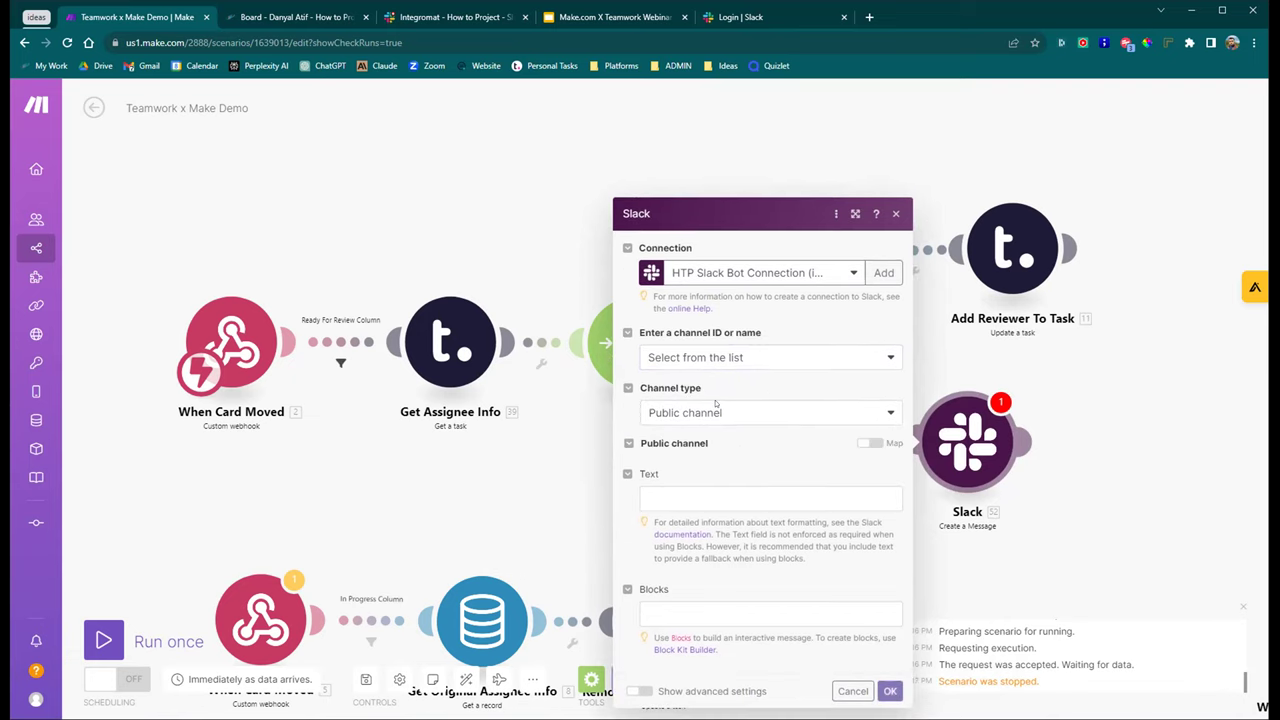
{"action": "left_click", "coordinate": [716, 398]}
{"action": "left_click", "coordinate": [707, 436]}
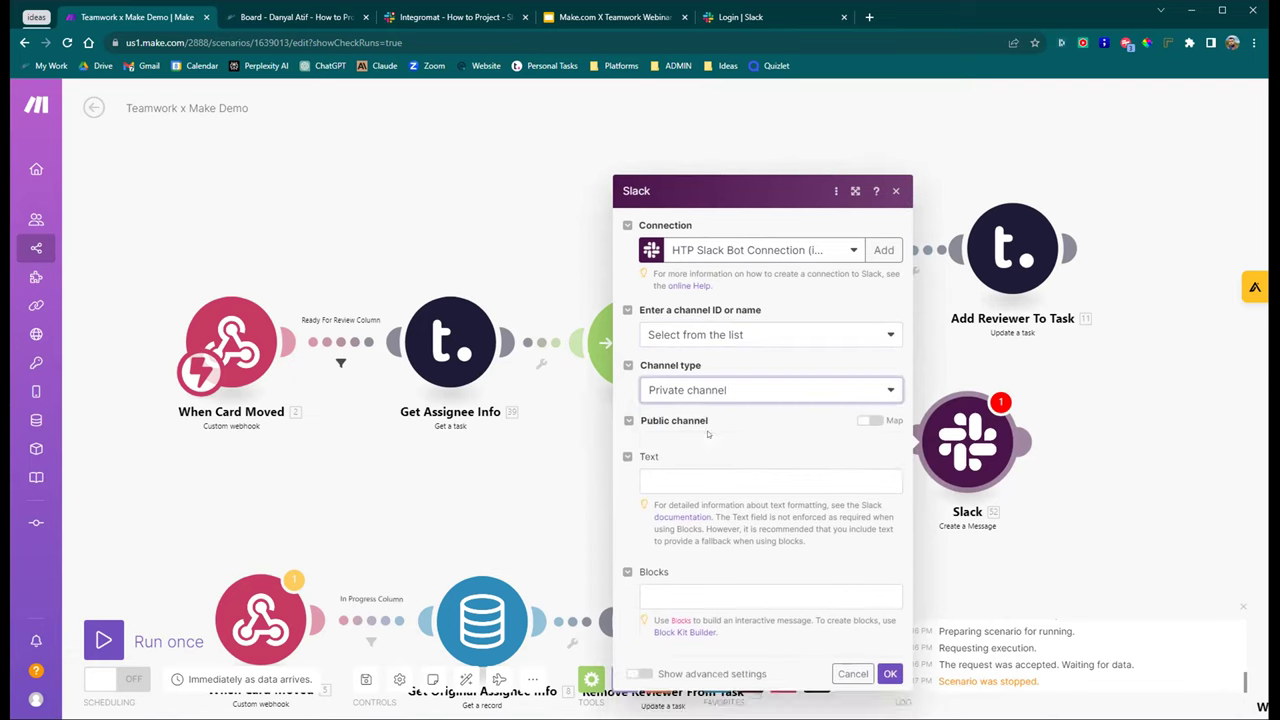
{"action": "left_click", "coordinate": [707, 444]}
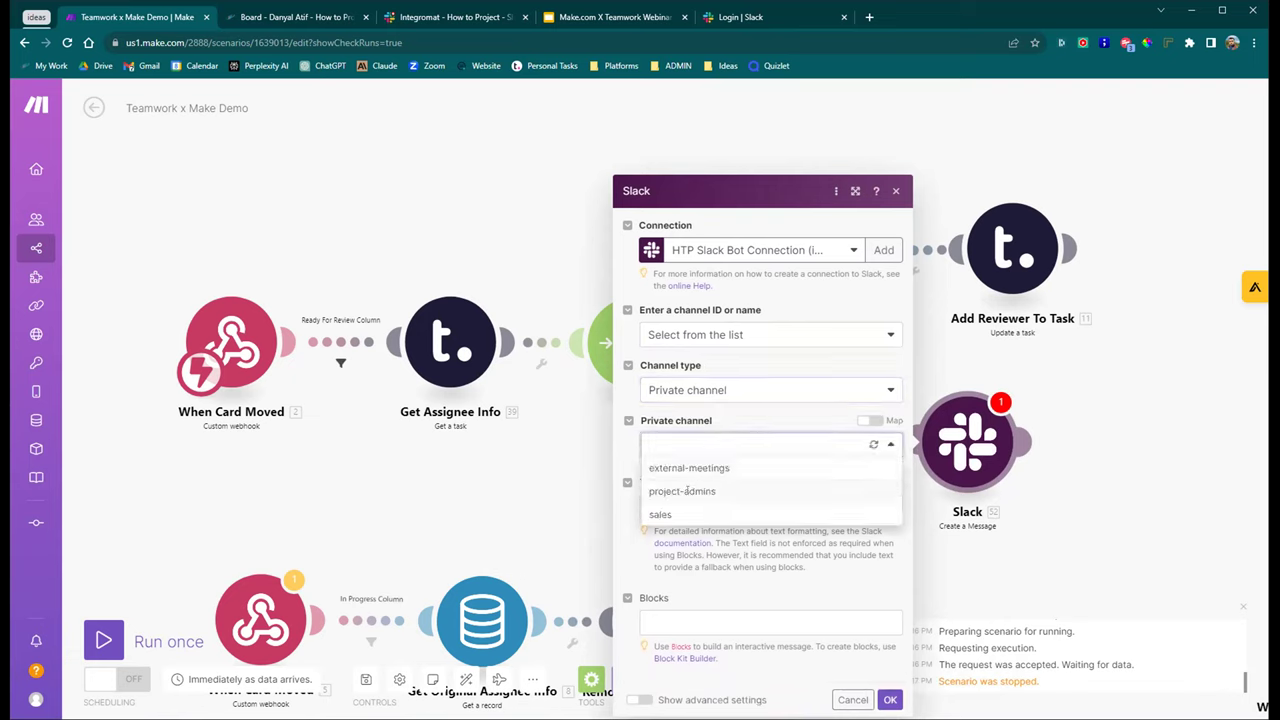
{"action": "left_click", "coordinate": [686, 492]}
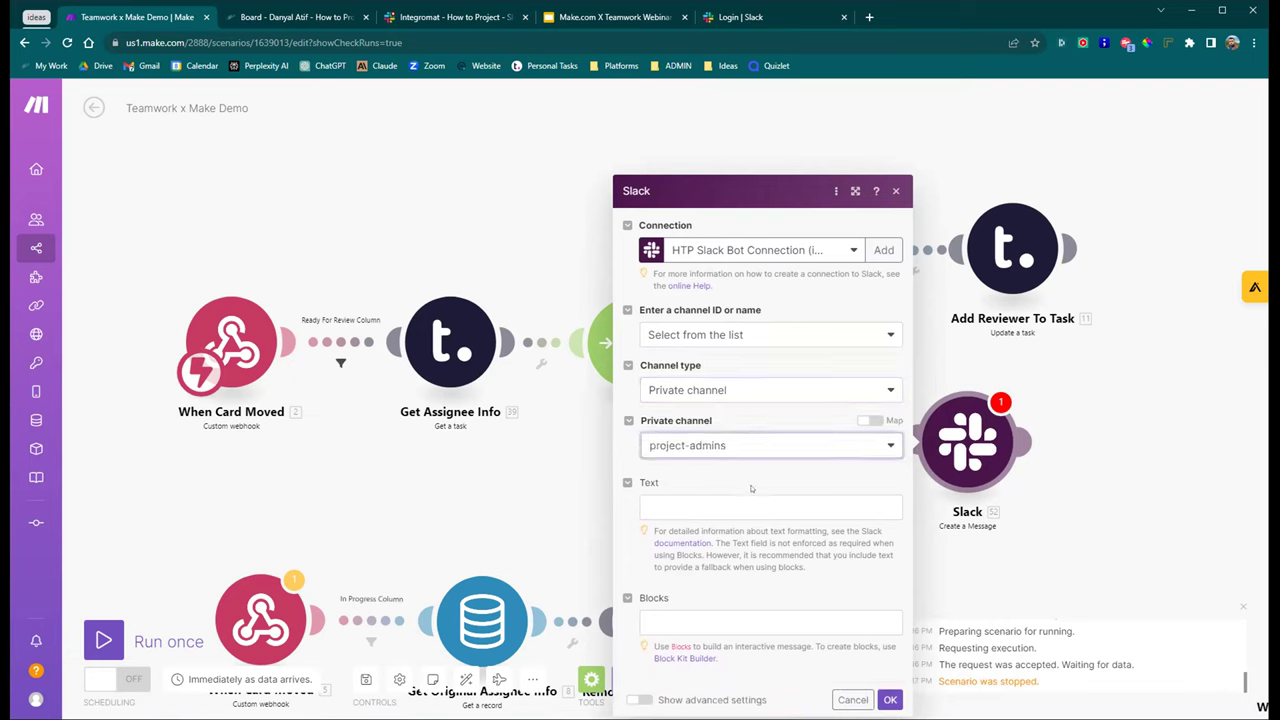
Step: Save the Slack module settings and delete the empty placeholder module
{"action": "left_click", "coordinate": [687, 504]}
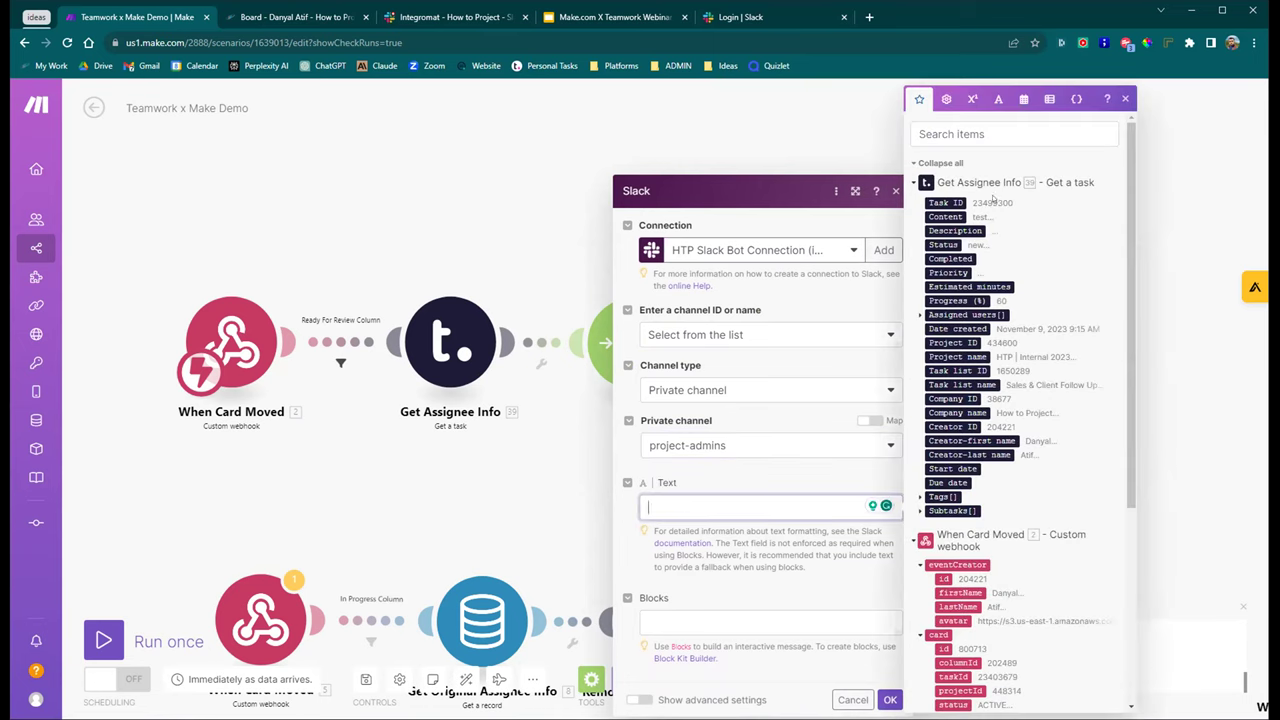
{"action": "left_click", "coordinate": [834, 591]}
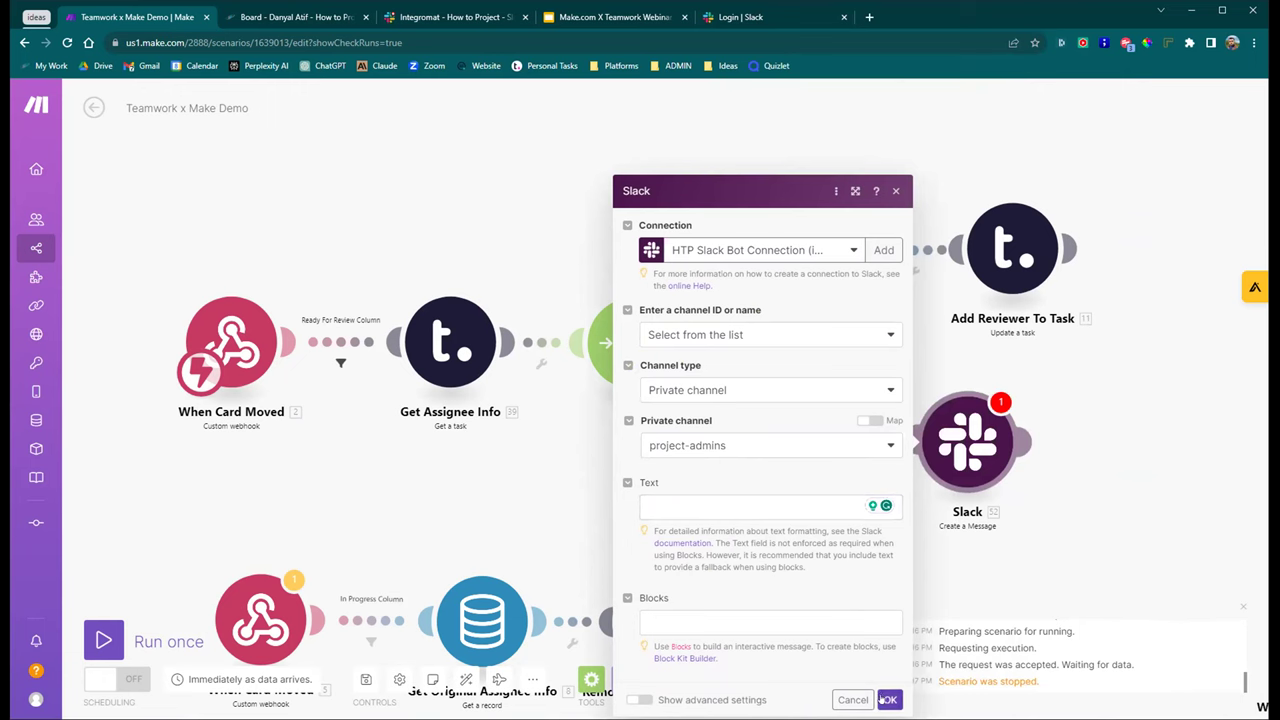
{"action": "left_click", "coordinate": [889, 699]}
{"action": "right_click", "coordinate": [815, 455]}
{"action": "left_click", "coordinate": [865, 484]}
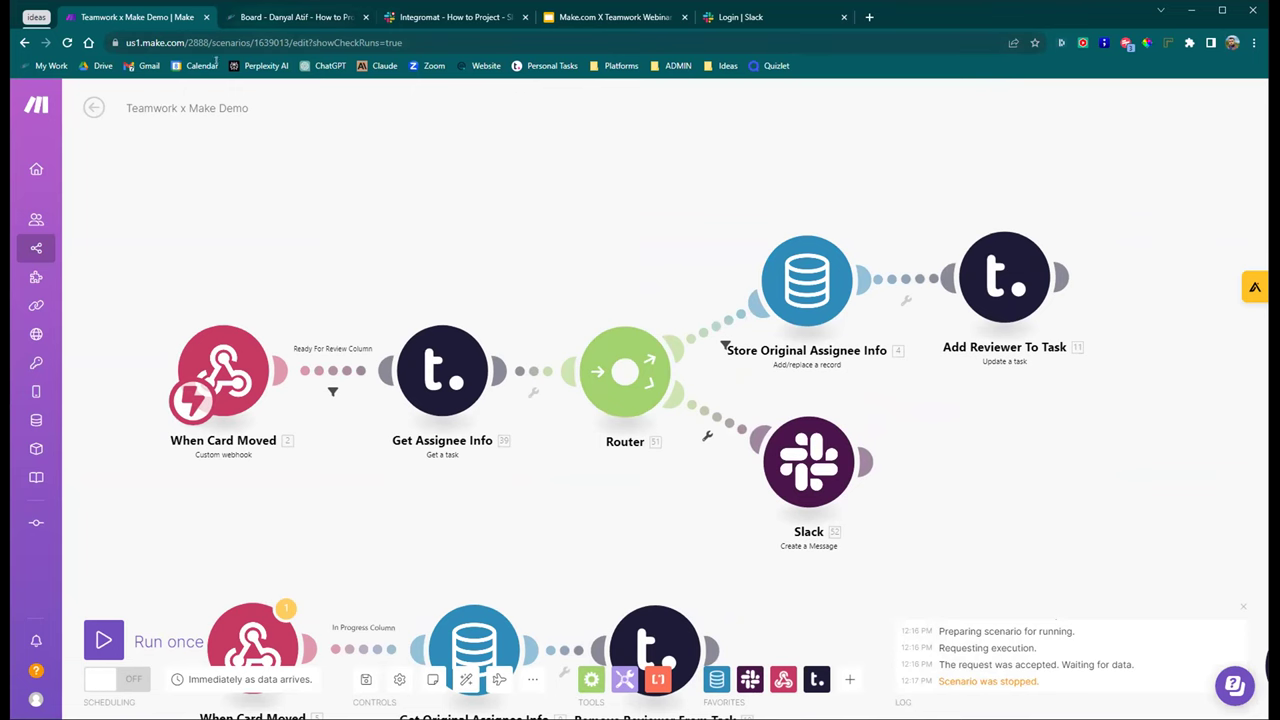
{"action": "left_click", "coordinate": [290, 17]}
Step: Close the Teamwork board browser tab with Ctrl+W to return to Make
{"action": "key", "text": "ctrl+w"}
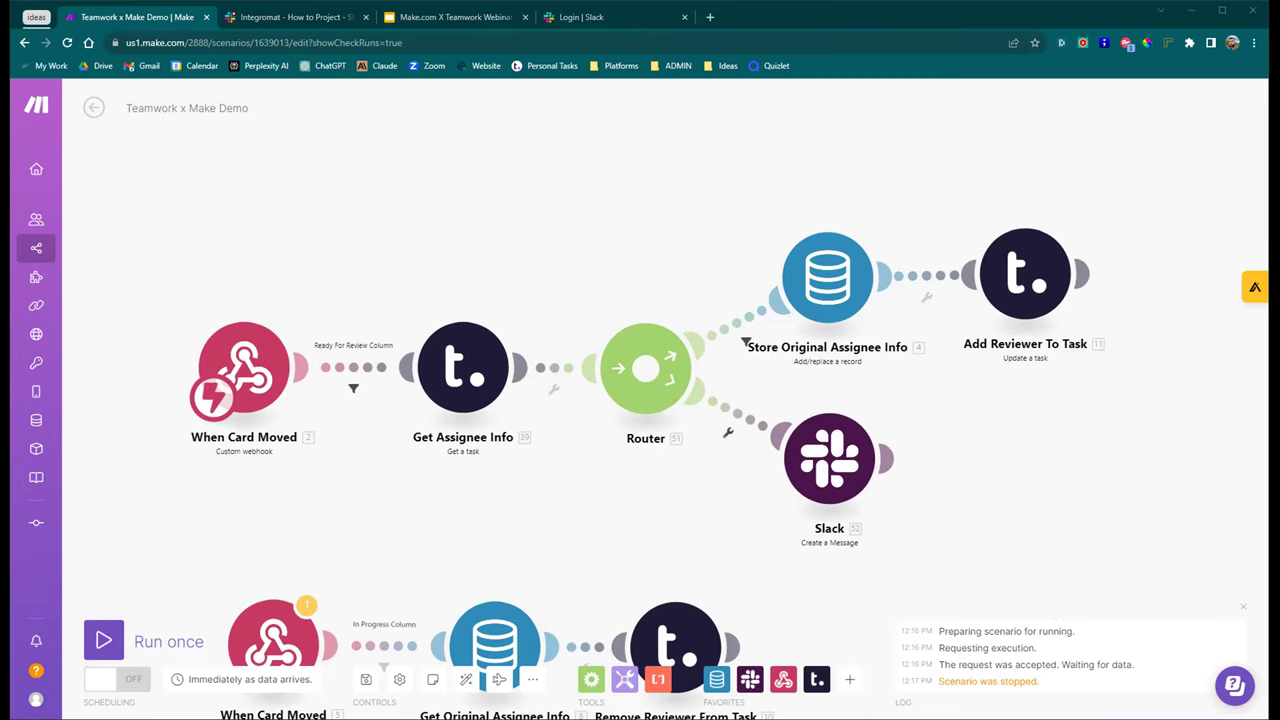
Step: Run the scenario once and view the When Card Moved trigger's output
{"action": "left_click", "coordinate": [104, 641]}
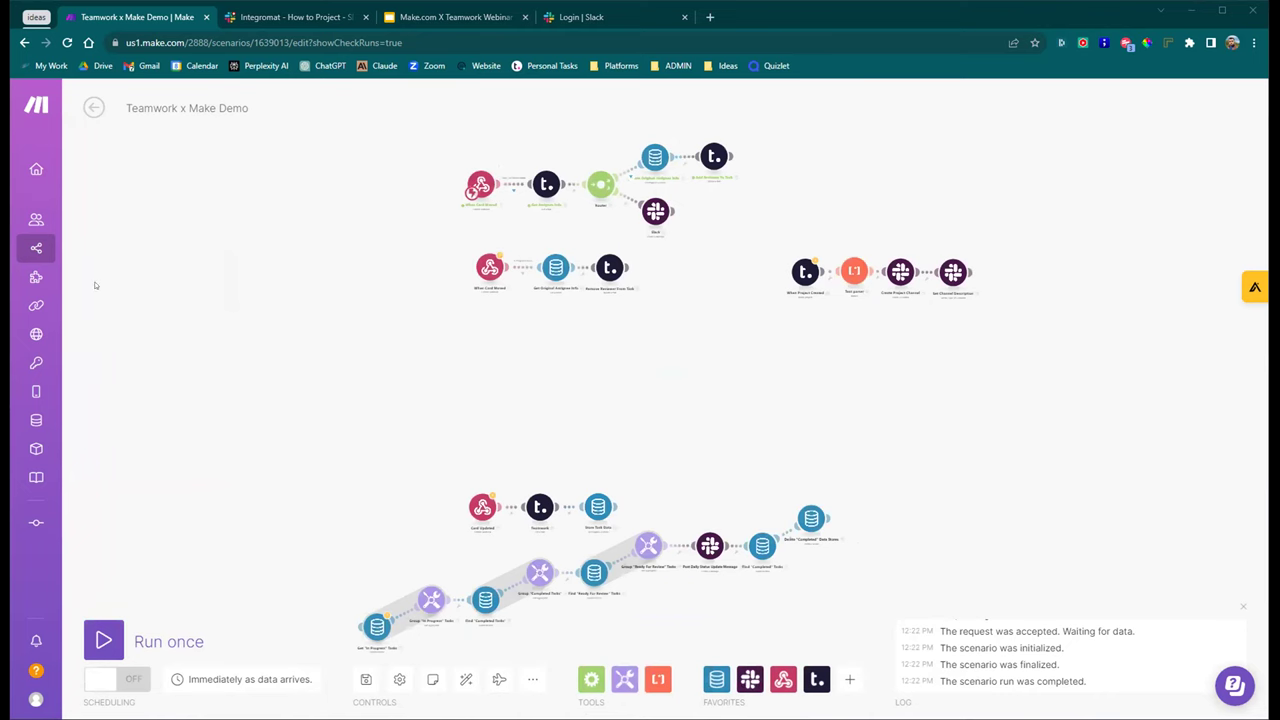
{"action": "scroll", "coordinate": [523, 277], "scroll_direction": "up", "scroll_amount": 5}
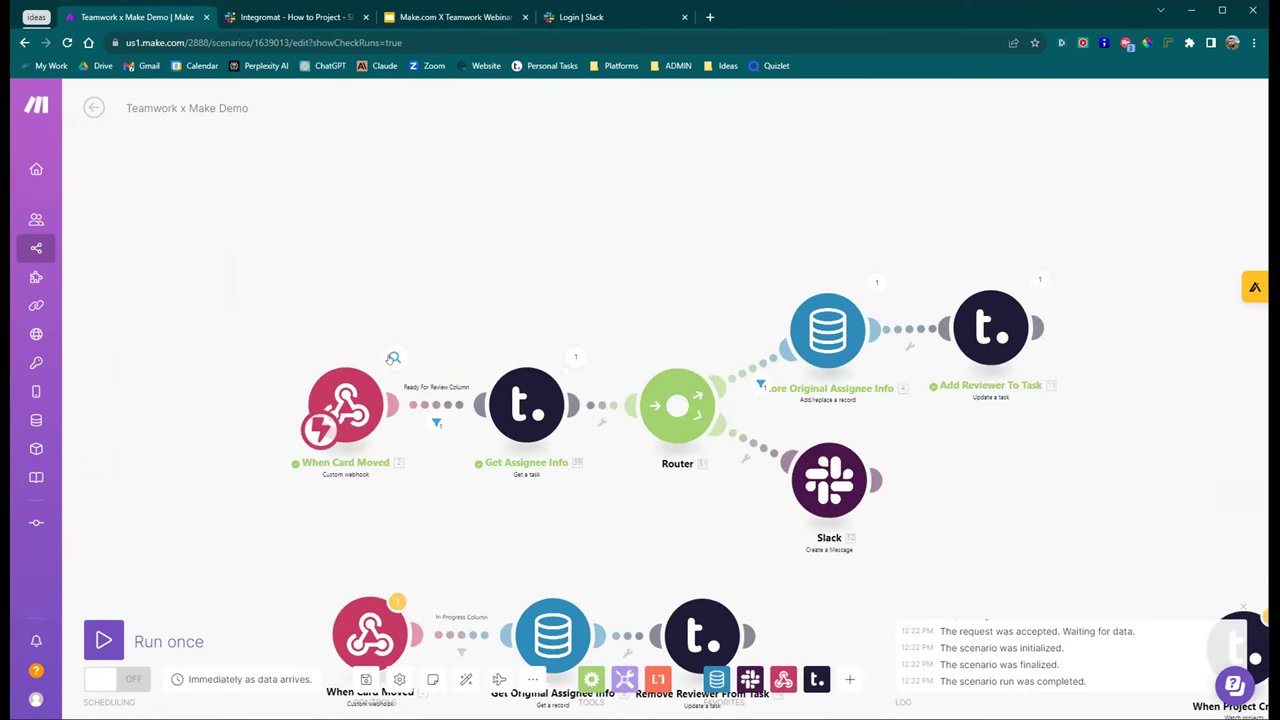
{"action": "left_click", "coordinate": [391, 357]}
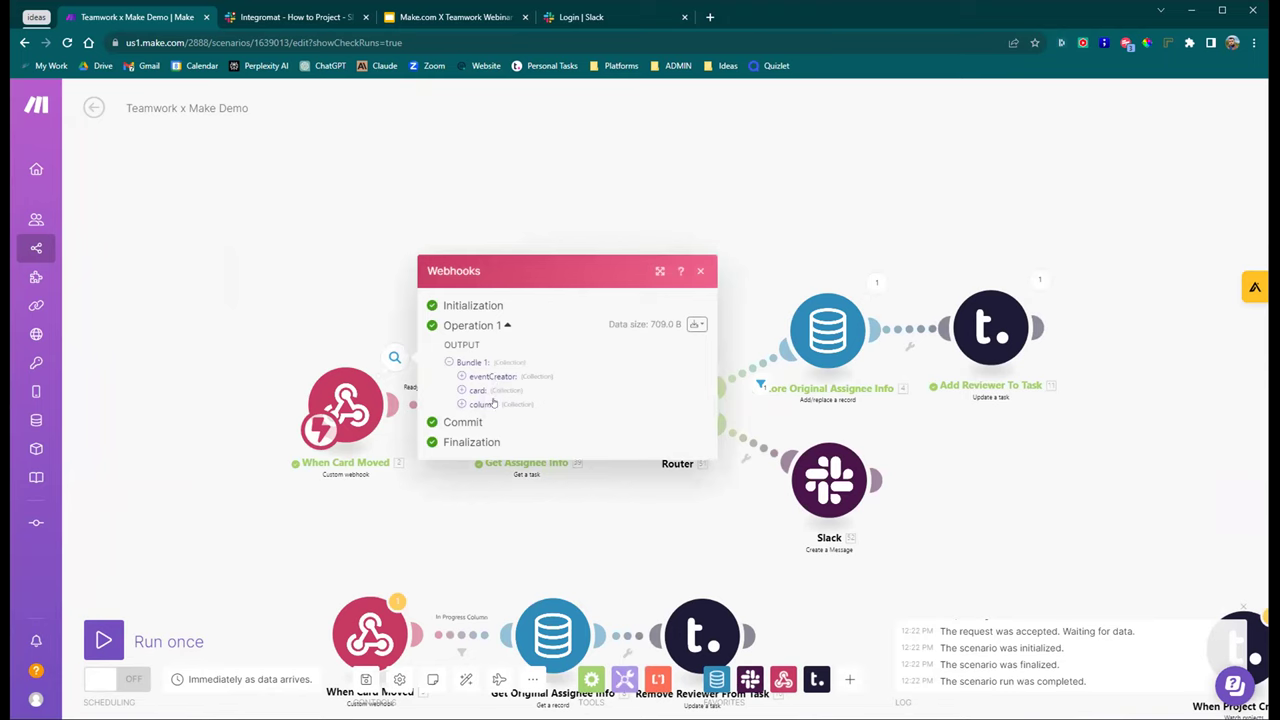
Step: Expand eventCreator, card and column details to confirm the column name is Ready For Review
{"action": "left_click", "coordinate": [491, 376]}
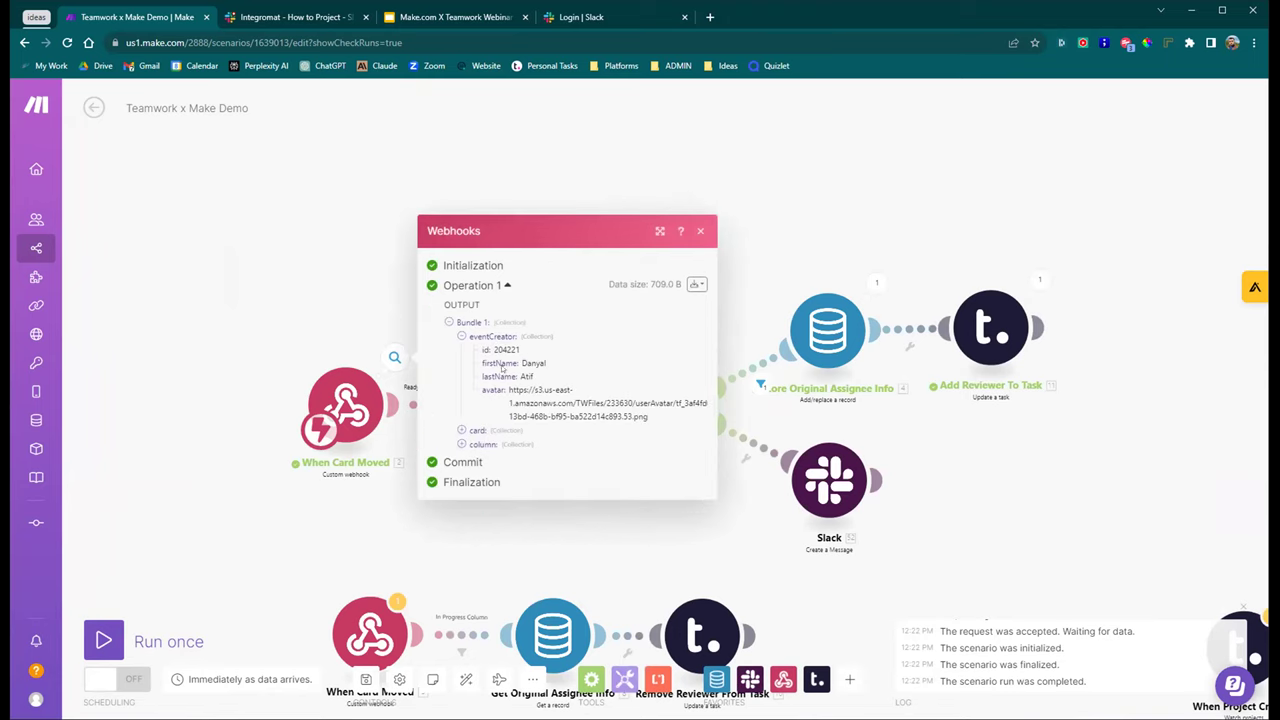
{"action": "left_click", "coordinate": [468, 430]}
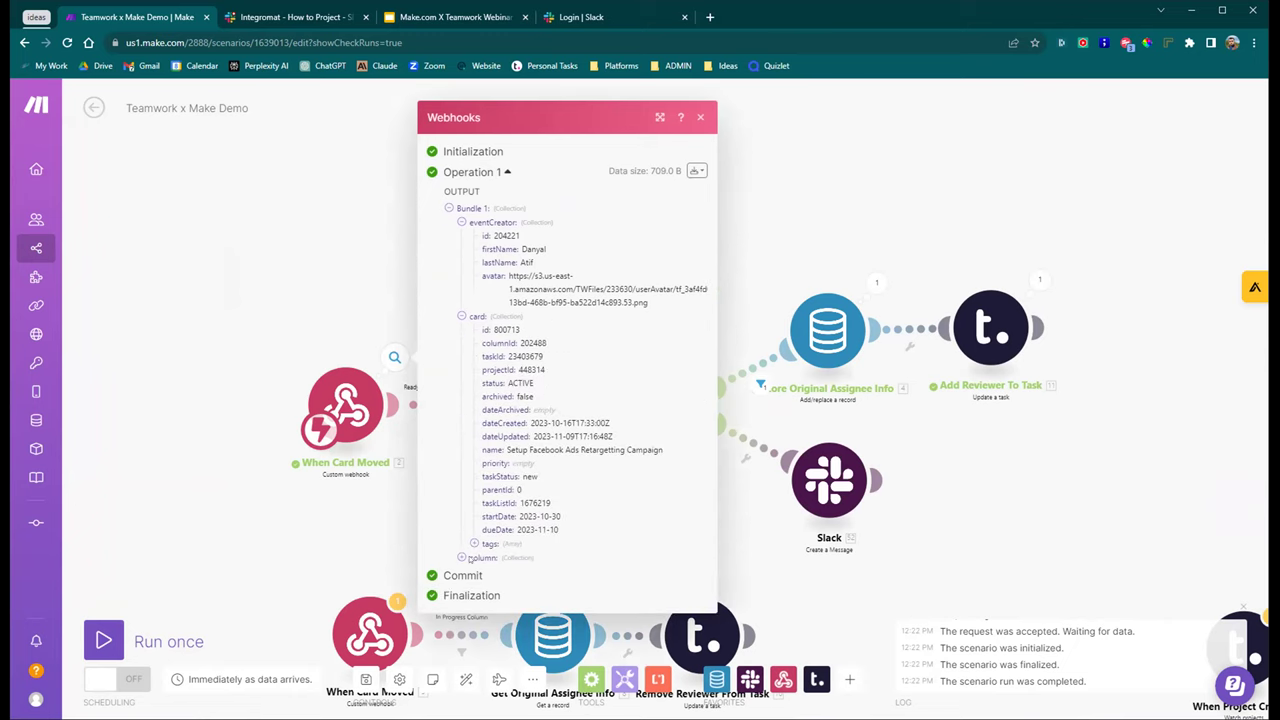
{"action": "left_click", "coordinate": [466, 557]}
{"action": "double_click", "coordinate": [563, 563]}
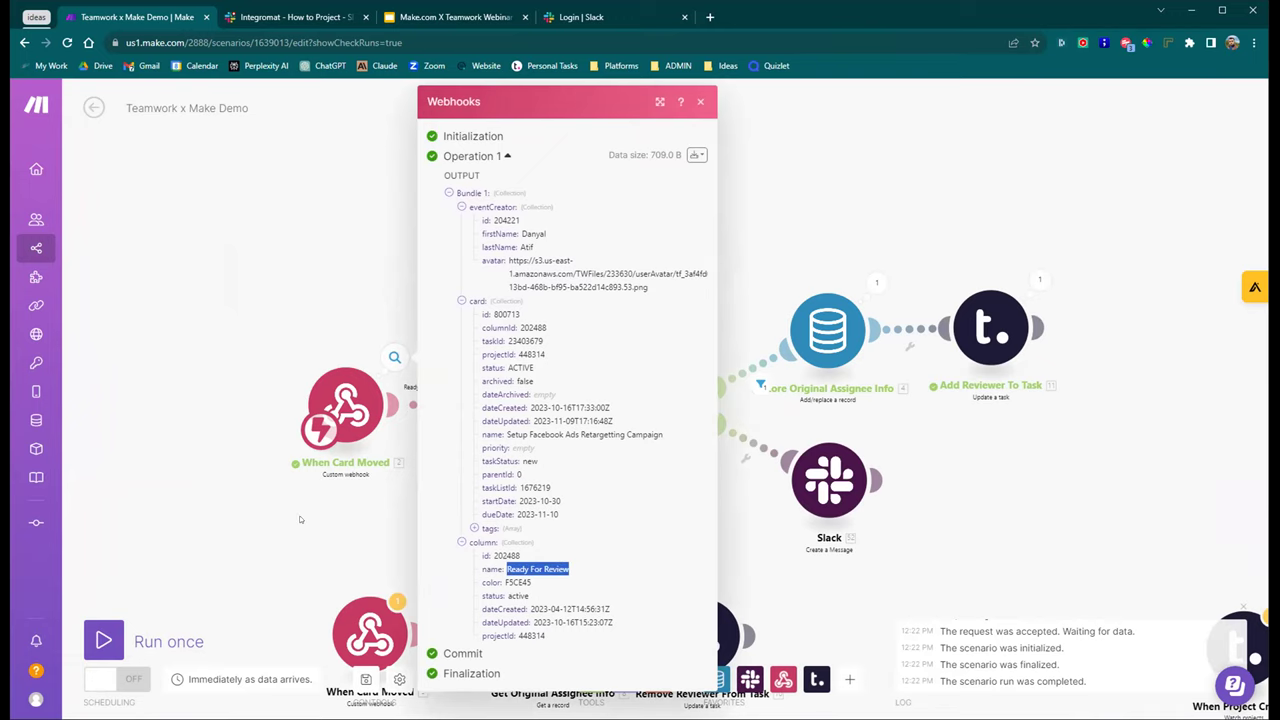
{"action": "left_click", "coordinate": [247, 527]}
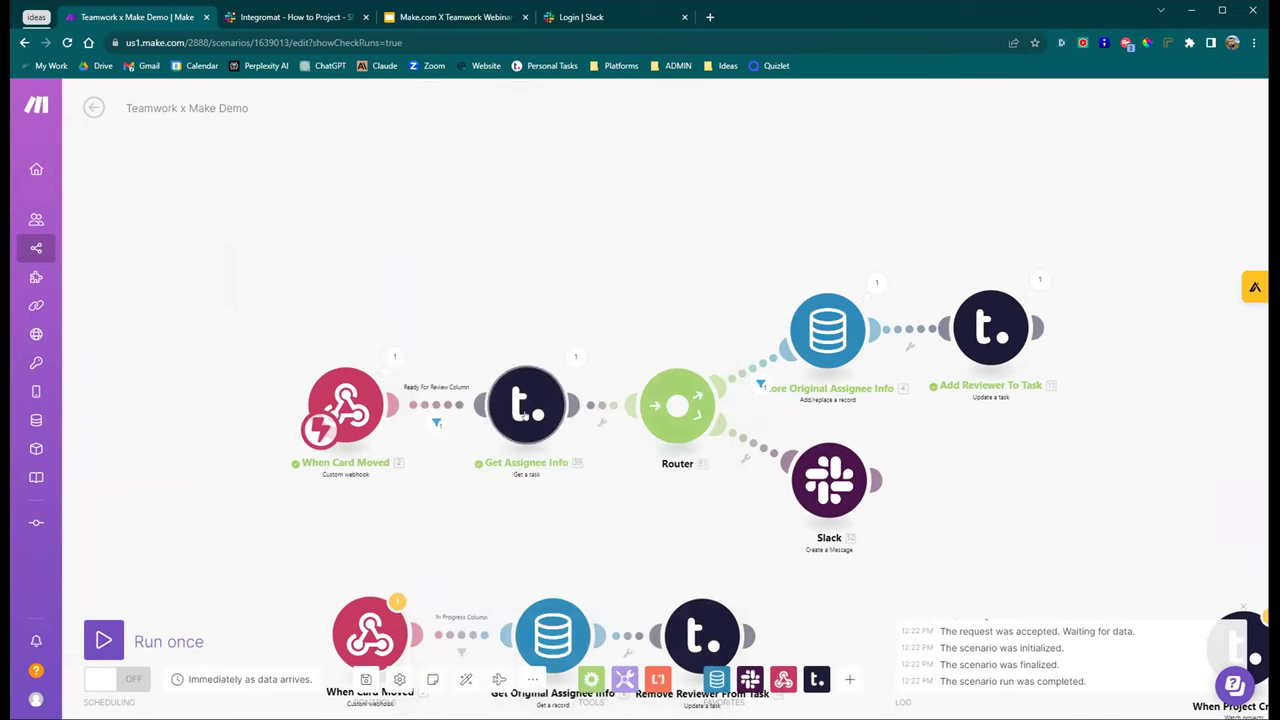
{"action": "scroll", "coordinate": [522, 415], "scroll_direction": "up", "scroll_amount": 3}
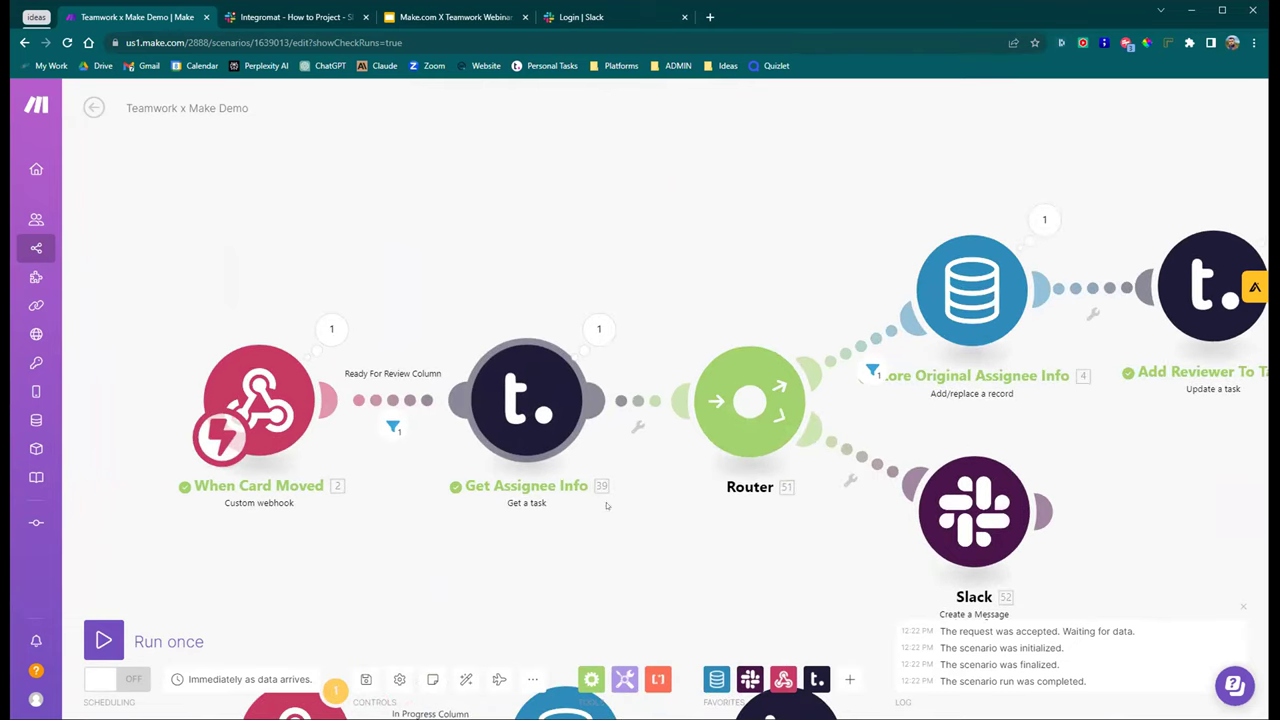
{"action": "scroll", "coordinate": [620, 518], "scroll_direction": "down", "scroll_amount": 3}
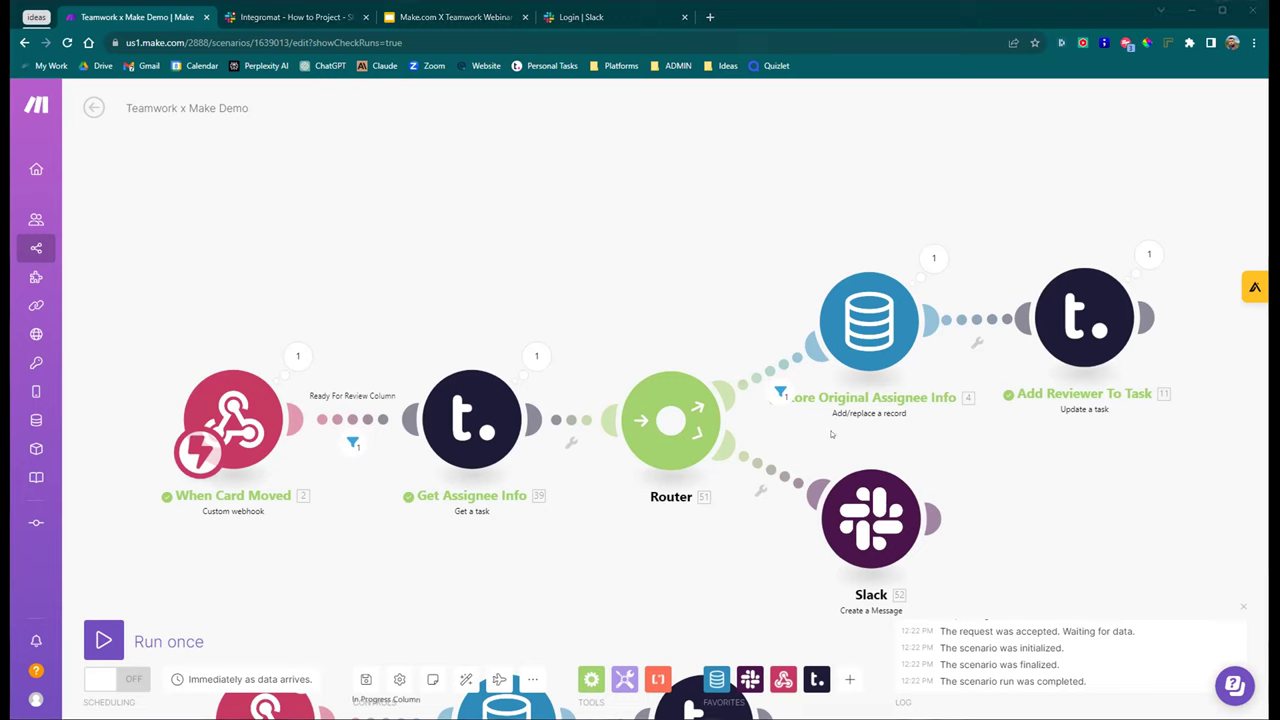
{"action": "scroll", "coordinate": [830, 434], "scroll_direction": "down", "scroll_amount": 2}
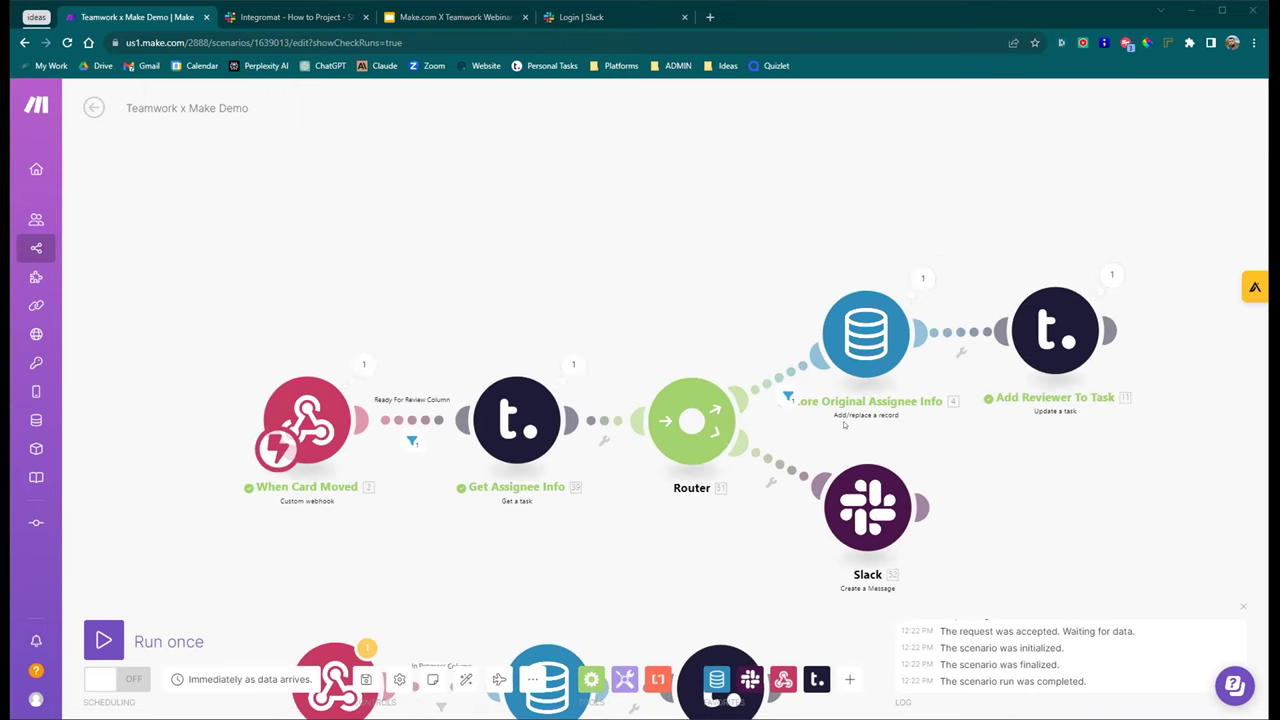
{"action": "scroll", "coordinate": [898, 400], "scroll_direction": "down", "scroll_amount": 2}
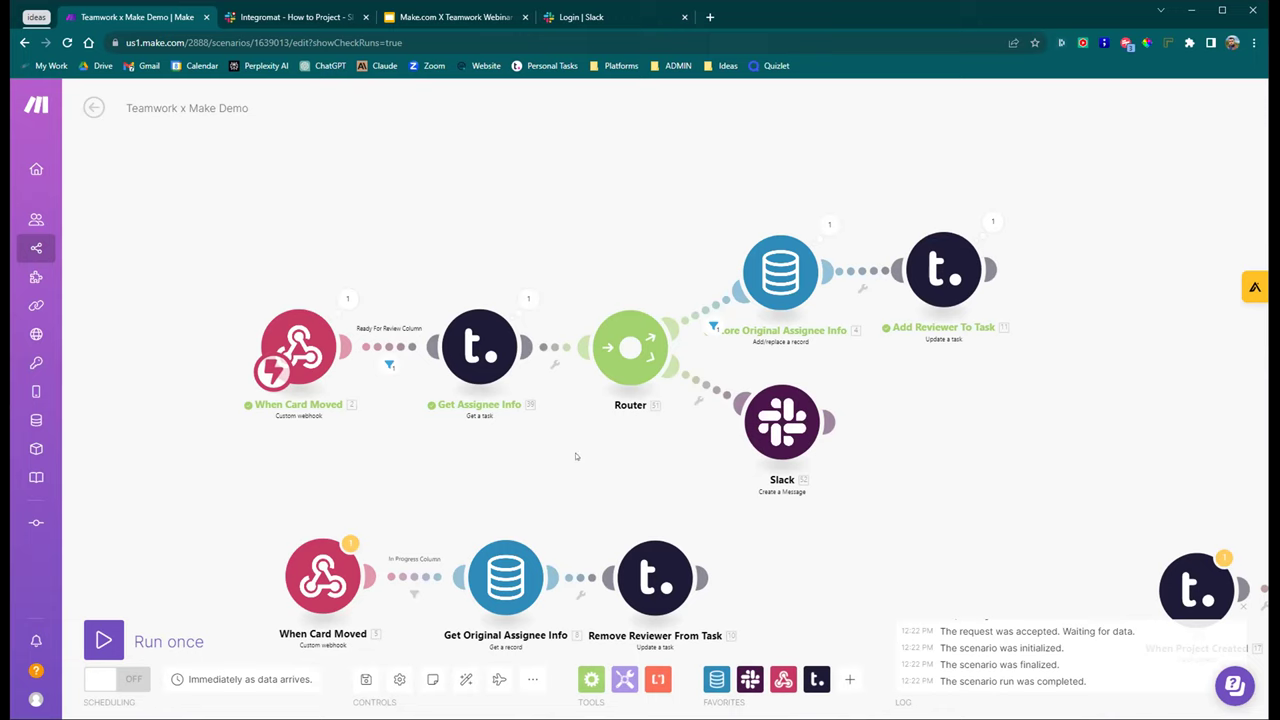
{"action": "scroll", "coordinate": [704, 486], "scroll_direction": "down", "scroll_amount": 3}
{"action": "left_click_drag", "start_coordinate": [831, 494], "coordinate": [700, 409]}
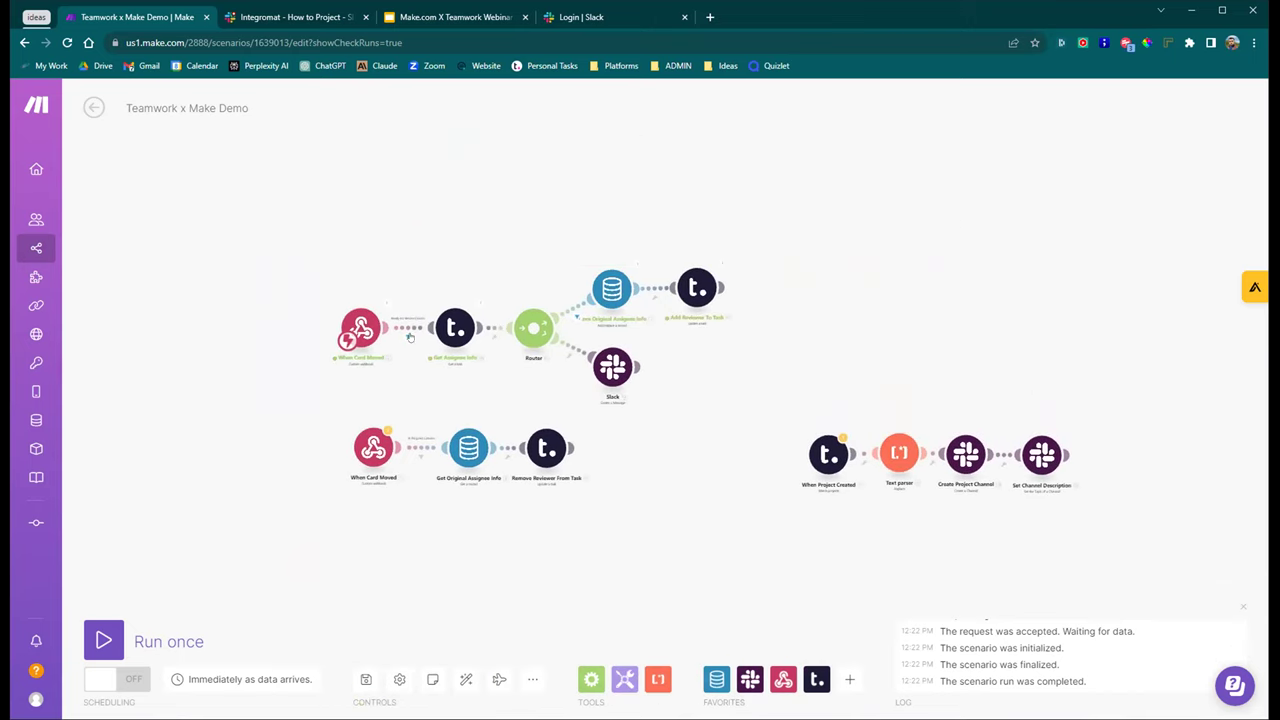
{"action": "scroll", "coordinate": [409, 337], "scroll_direction": "up", "scroll_amount": 3}
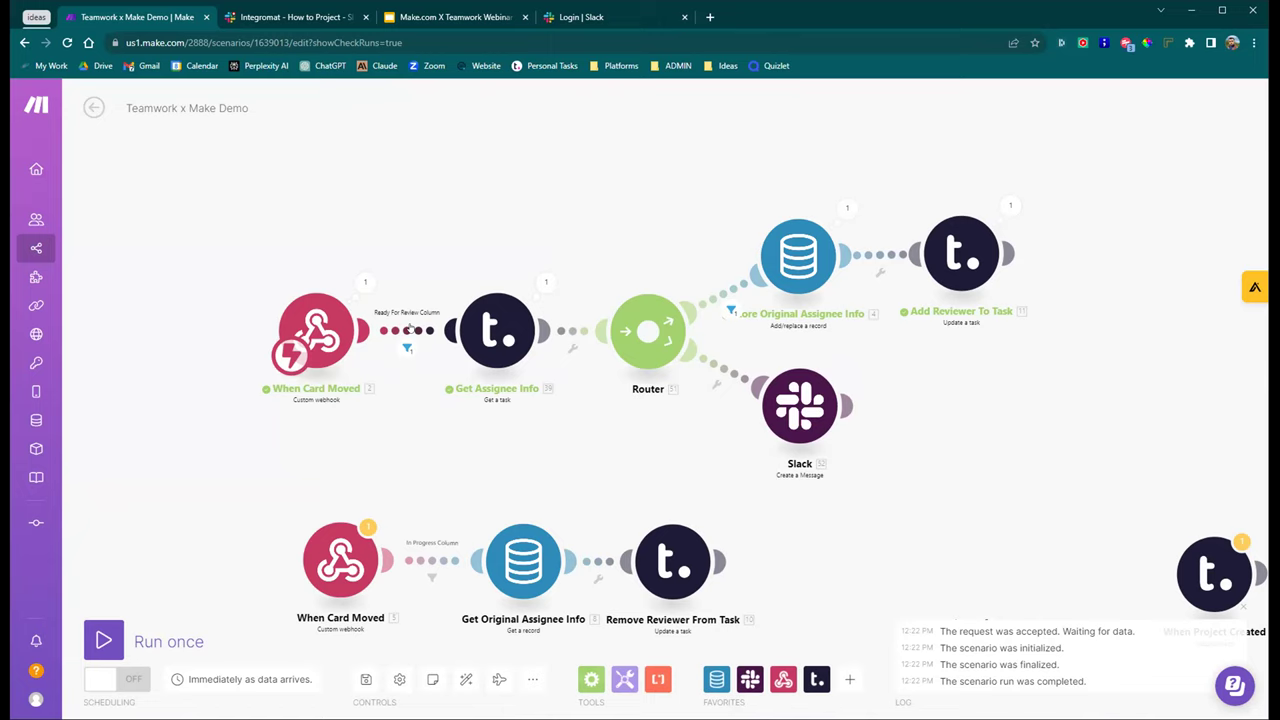
Step: Navigate to the When Project Created flow and open the Teamwork module list from Favorites
{"action": "scroll", "coordinate": [472, 425], "scroll_direction": "down", "scroll_amount": 1}
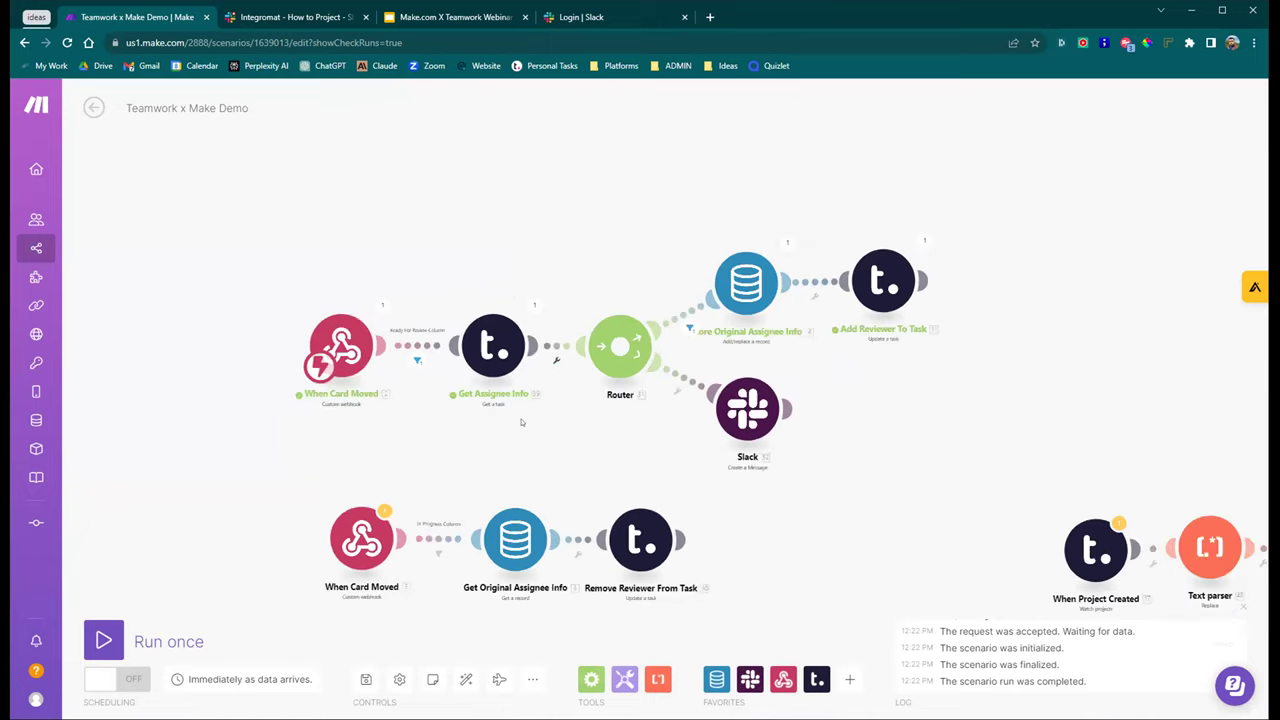
{"action": "scroll", "coordinate": [212, 370], "scroll_direction": "right", "scroll_amount": 5}
{"action": "scroll", "coordinate": [212, 370], "scroll_direction": "left", "scroll_amount": 1}
{"action": "scroll", "coordinate": [260, 371], "scroll_direction": "down", "scroll_amount": 1}
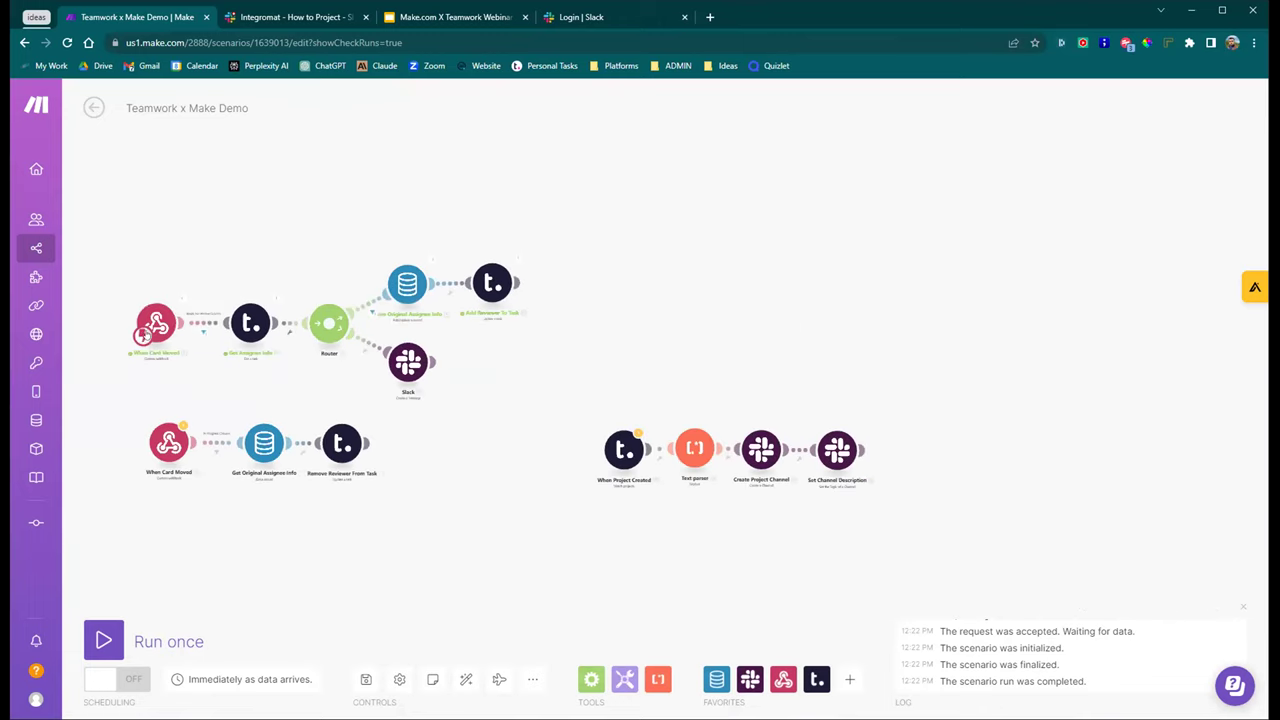
{"action": "scroll", "coordinate": [708, 453], "scroll_direction": "up", "scroll_amount": 2}
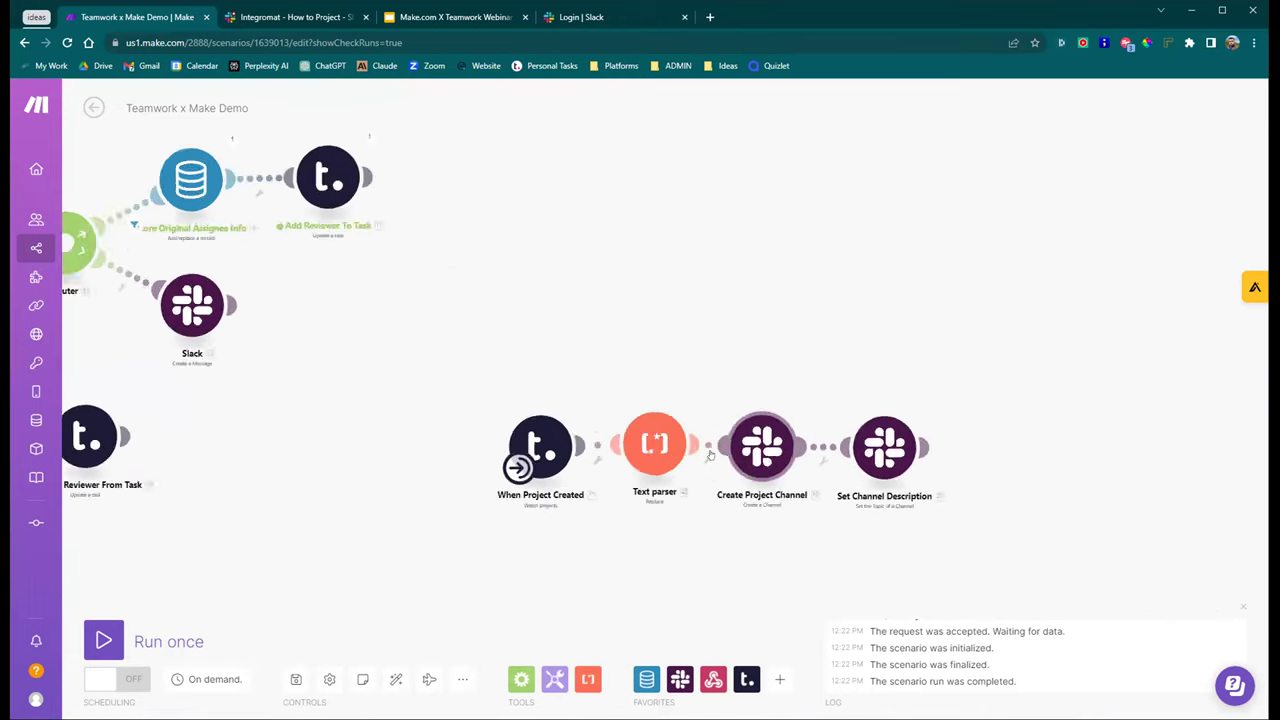
{"action": "scroll", "coordinate": [700, 450], "scroll_direction": "up", "scroll_amount": 3}
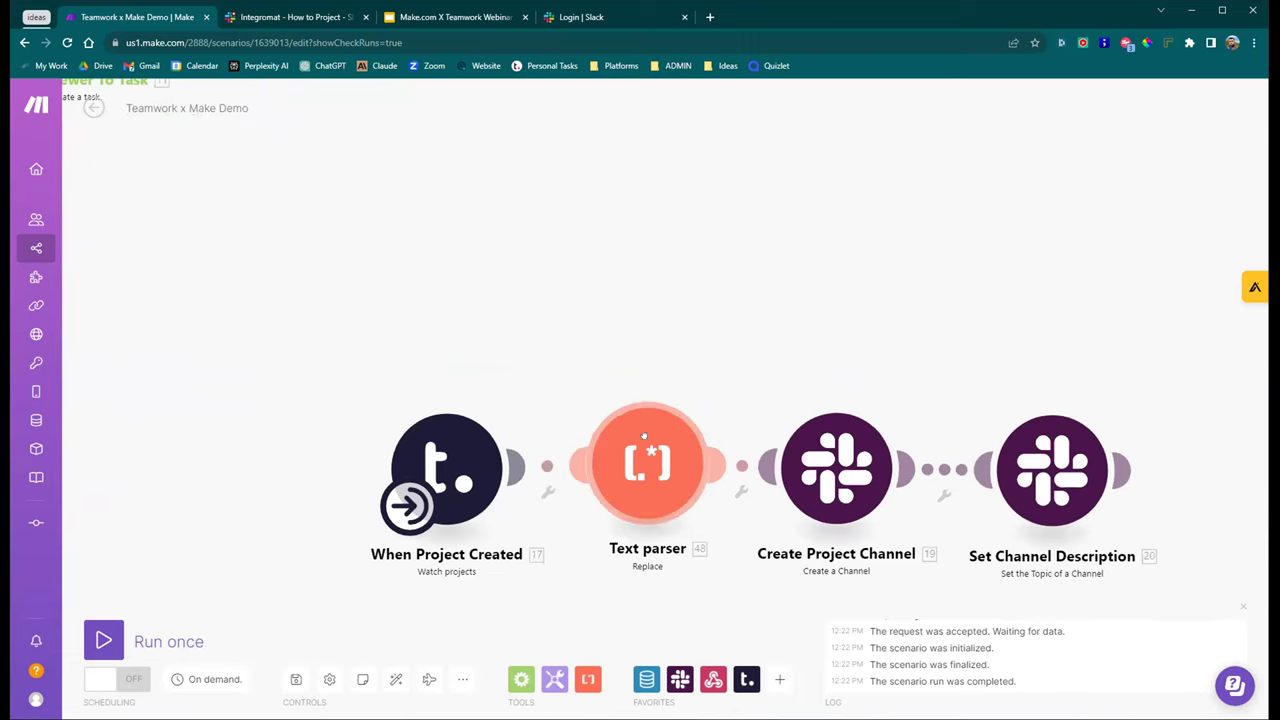
{"action": "scroll", "coordinate": [554, 334], "scroll_direction": "down", "scroll_amount": 3}
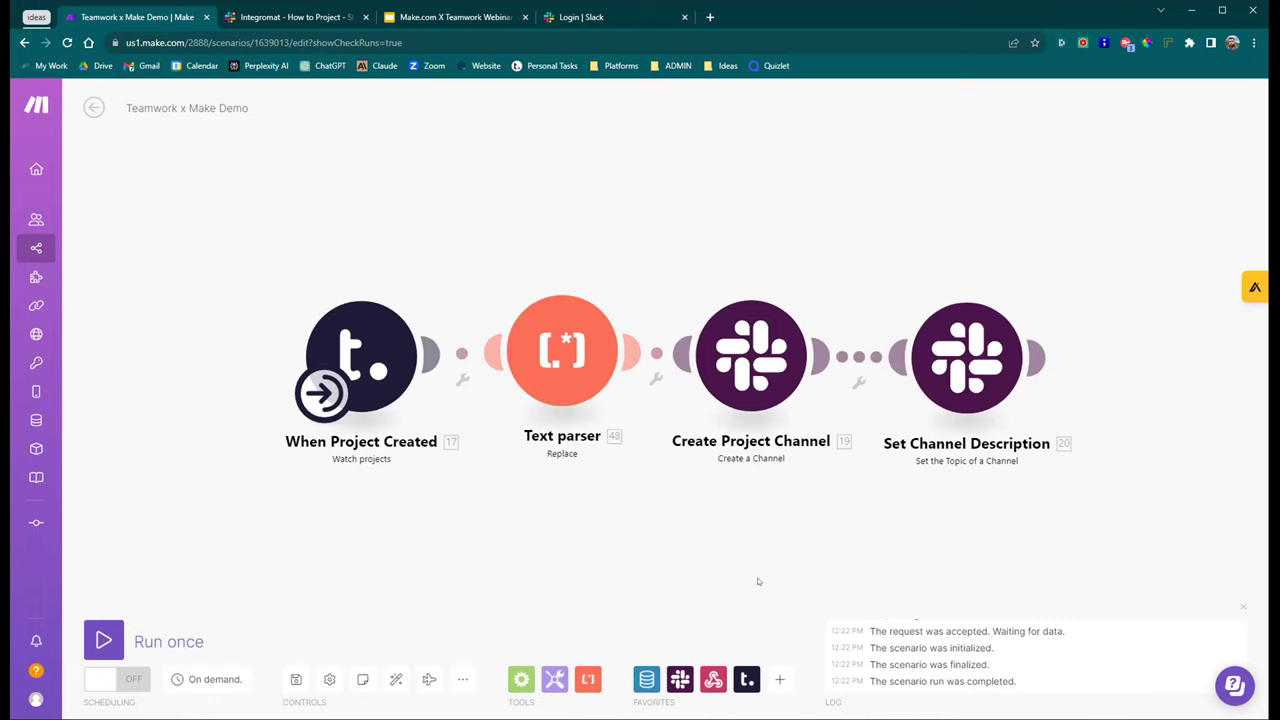
{"action": "scroll", "coordinate": [757, 577], "scroll_direction": "down", "scroll_amount": 1}
{"action": "left_click", "coordinate": [746, 679]}
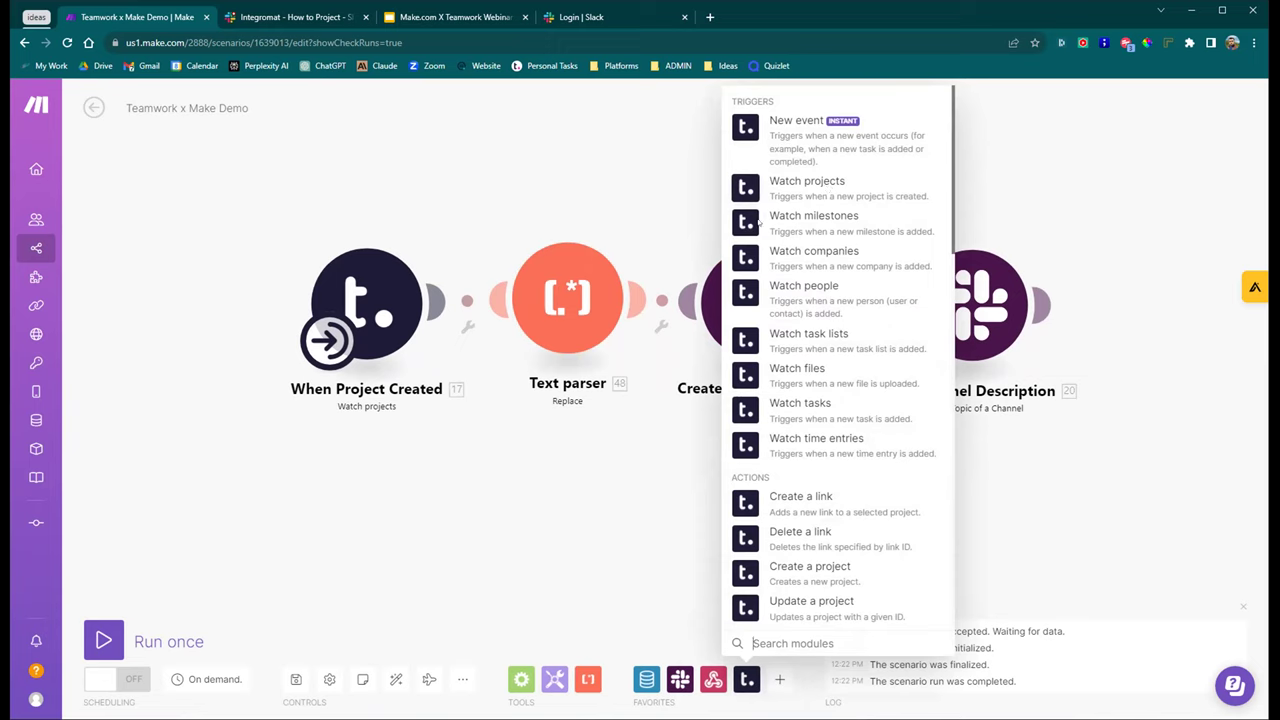
Step: Inspect Create Project Channel, then Set Channel Description's Topic mapping of 17. Description to 19. Channel ID
{"action": "left_click", "coordinate": [524, 527]}
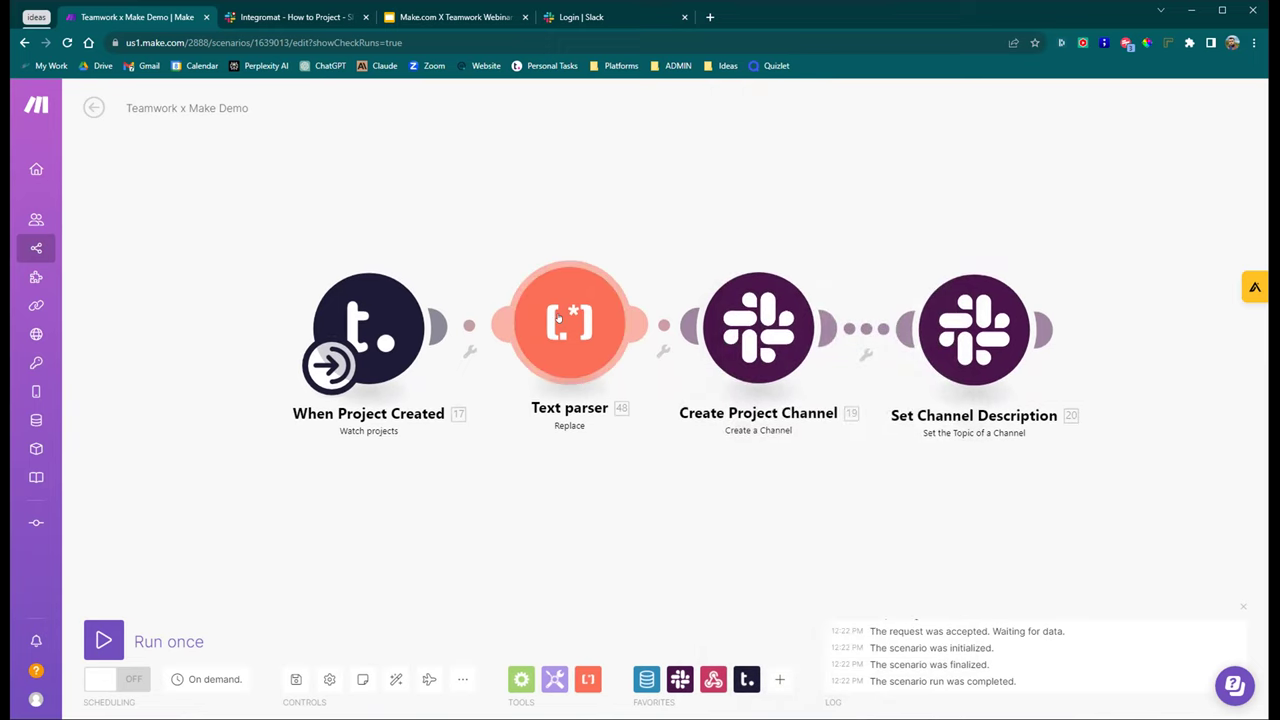
{"action": "left_click", "coordinate": [738, 357]}
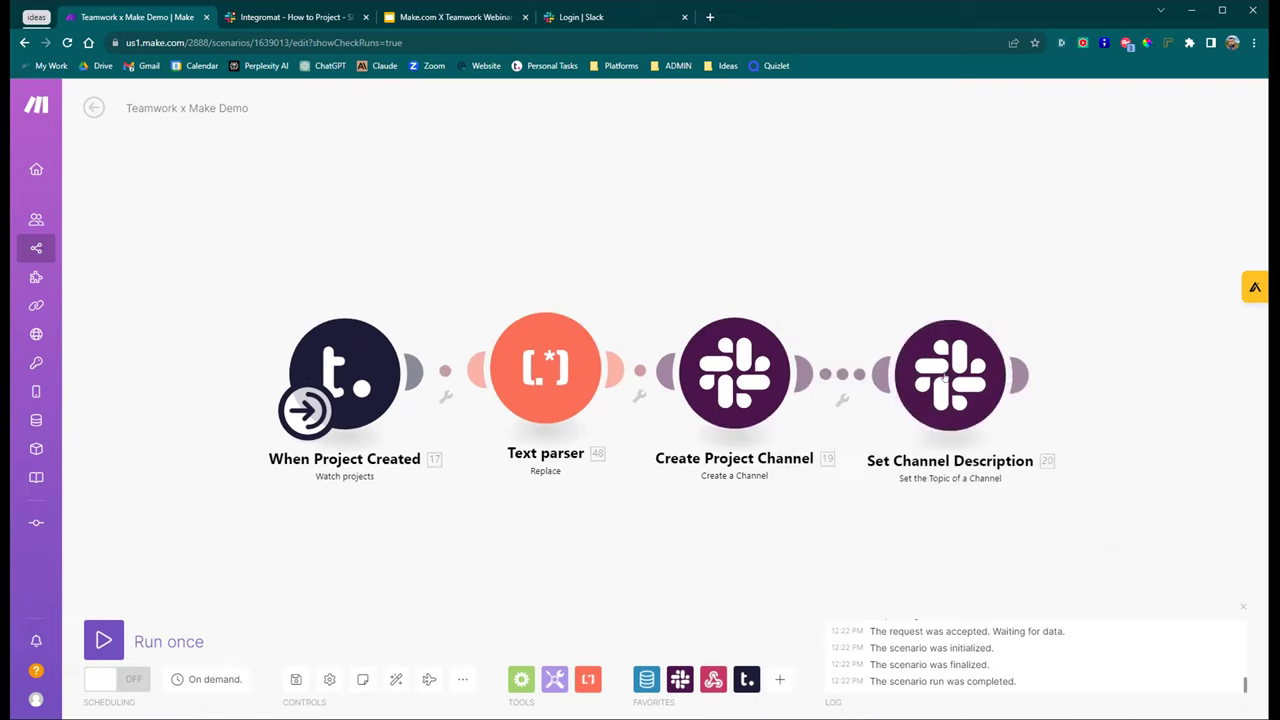
{"action": "left_click", "coordinate": [946, 377]}
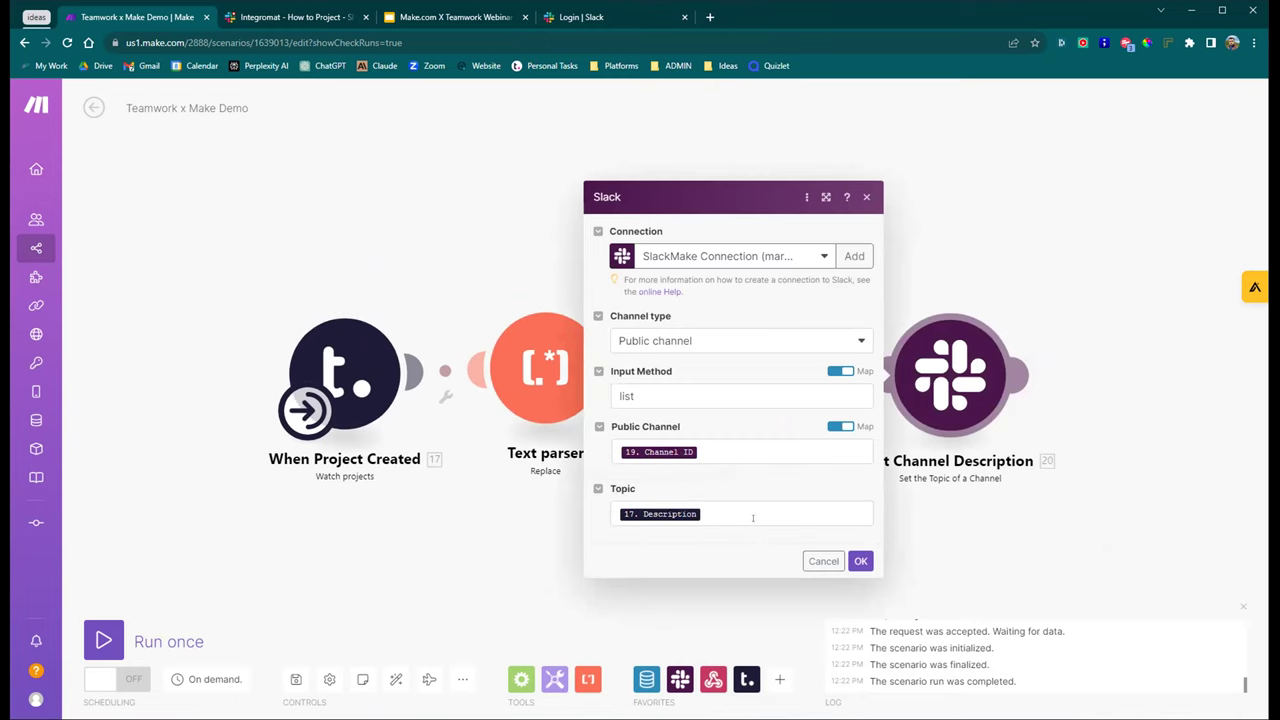
{"action": "left_click", "coordinate": [614, 510]}
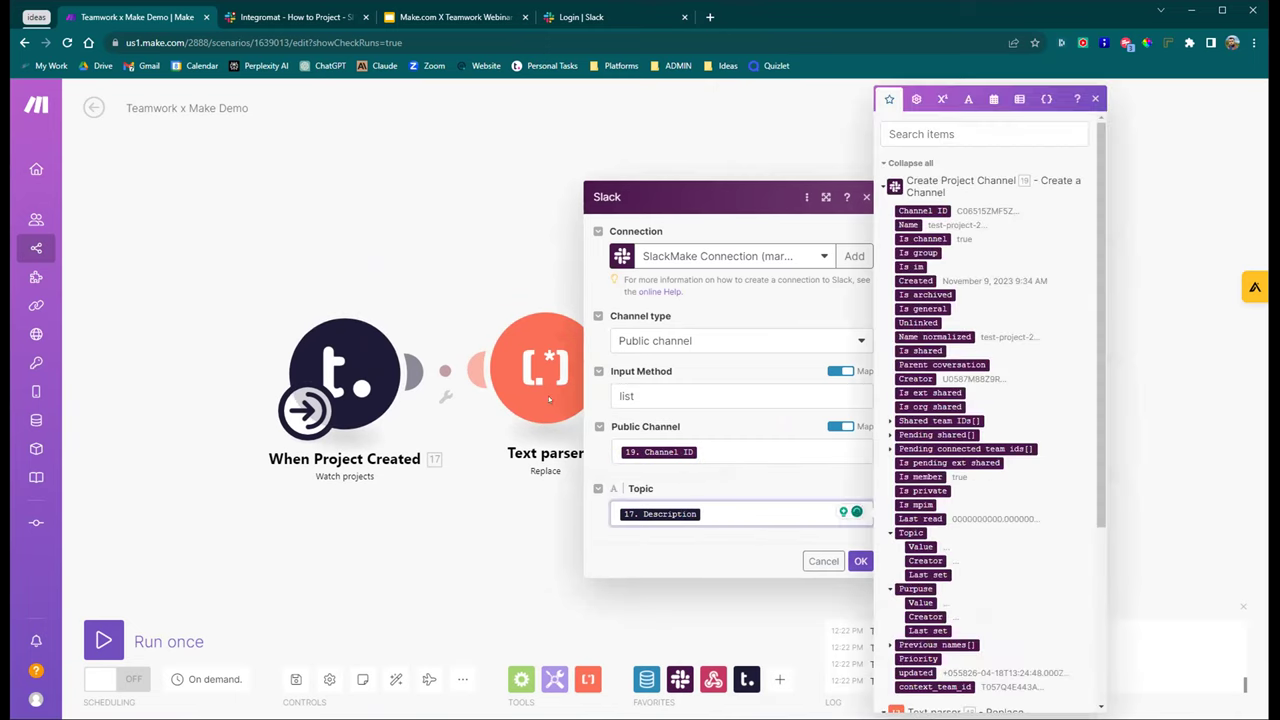
{"action": "left_click", "coordinate": [548, 393]}
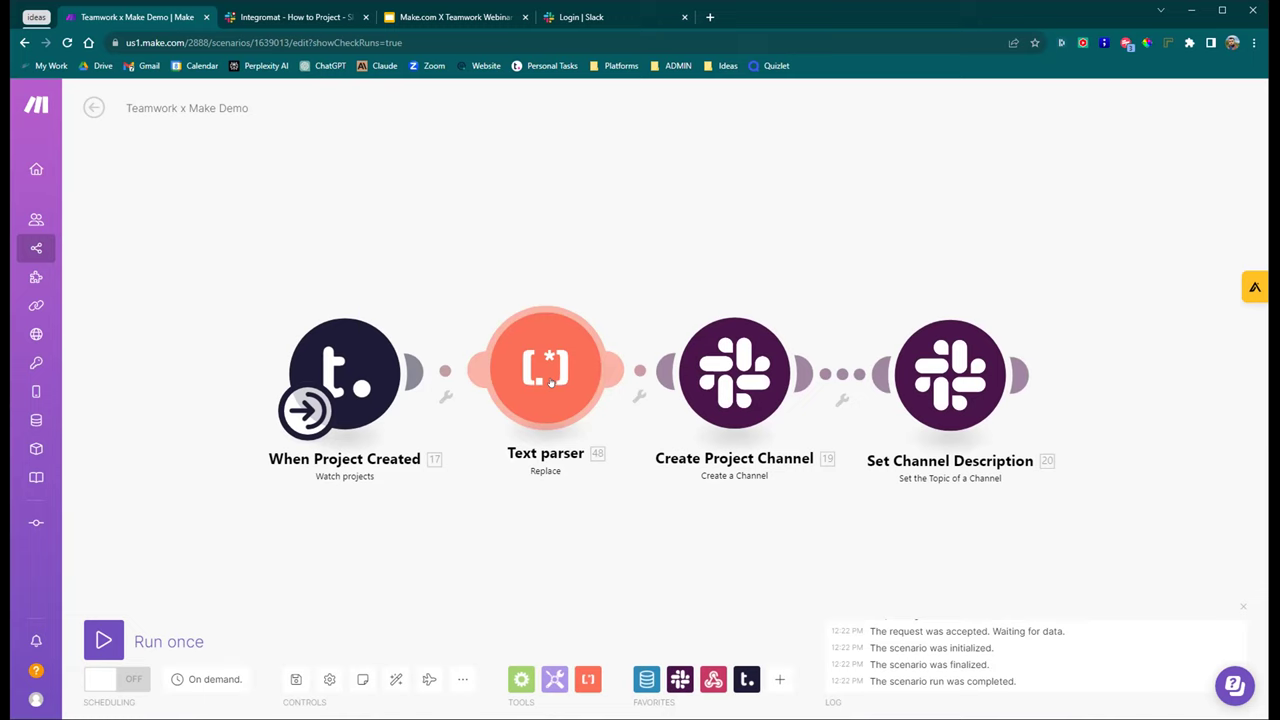
{"action": "left_click", "coordinate": [549, 381]}
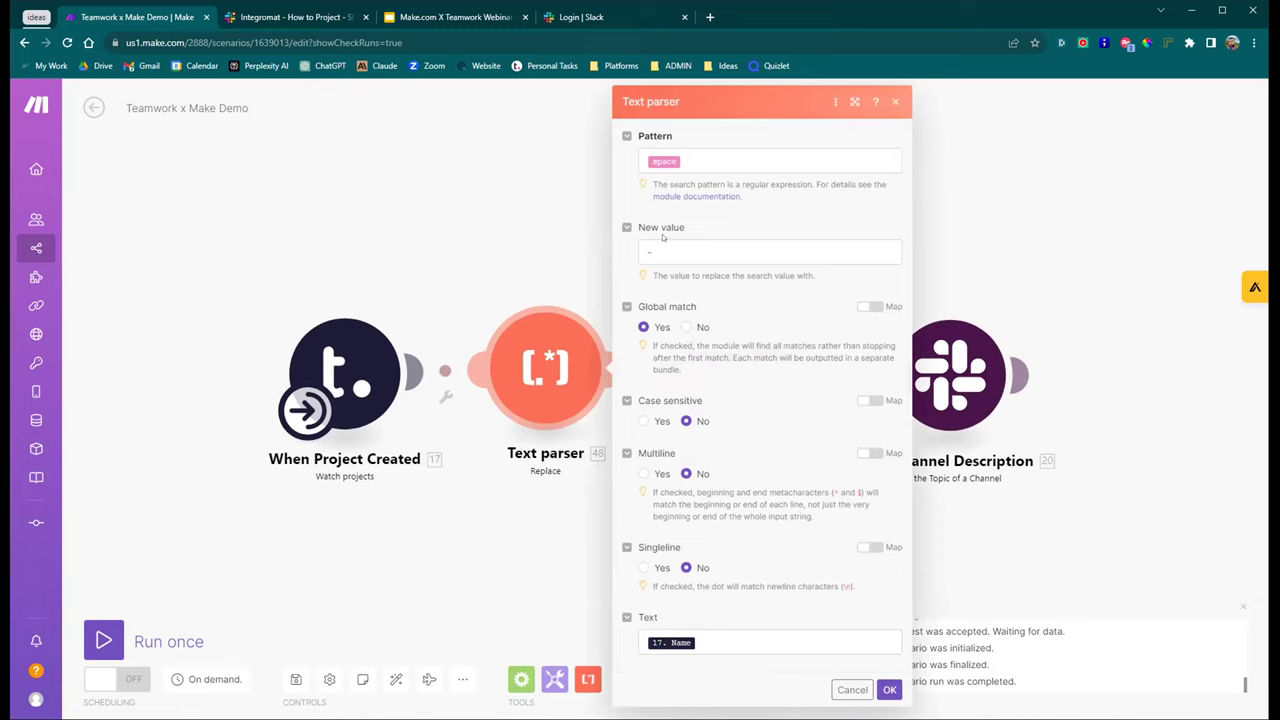
{"action": "left_click", "coordinate": [611, 368]}
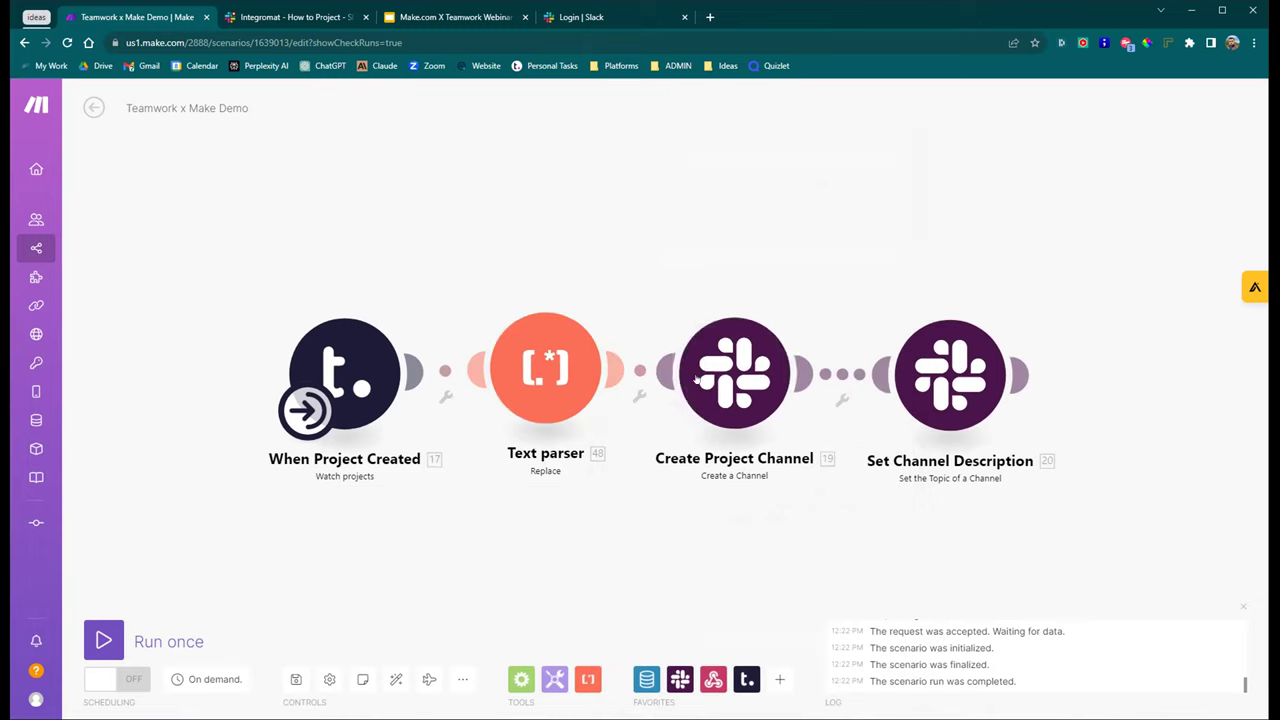
{"action": "left_click", "coordinate": [710, 373]}
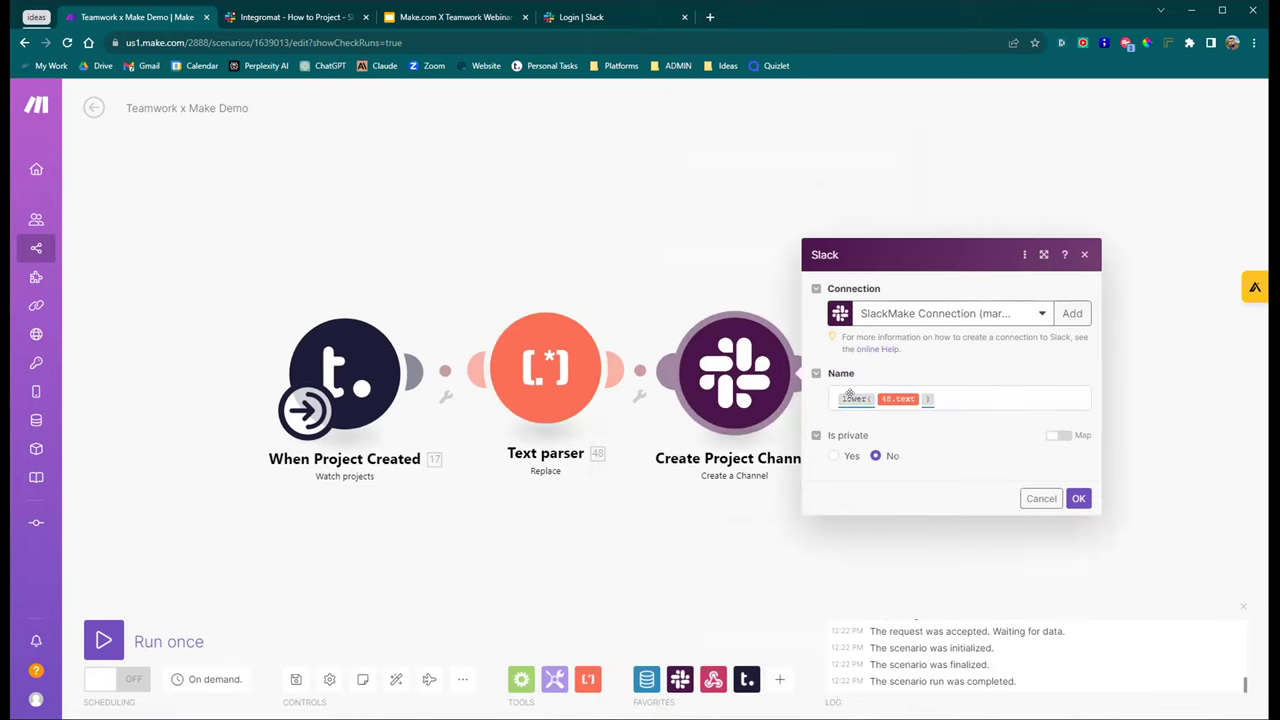
{"action": "mouse_move", "coordinate": [849, 396]}
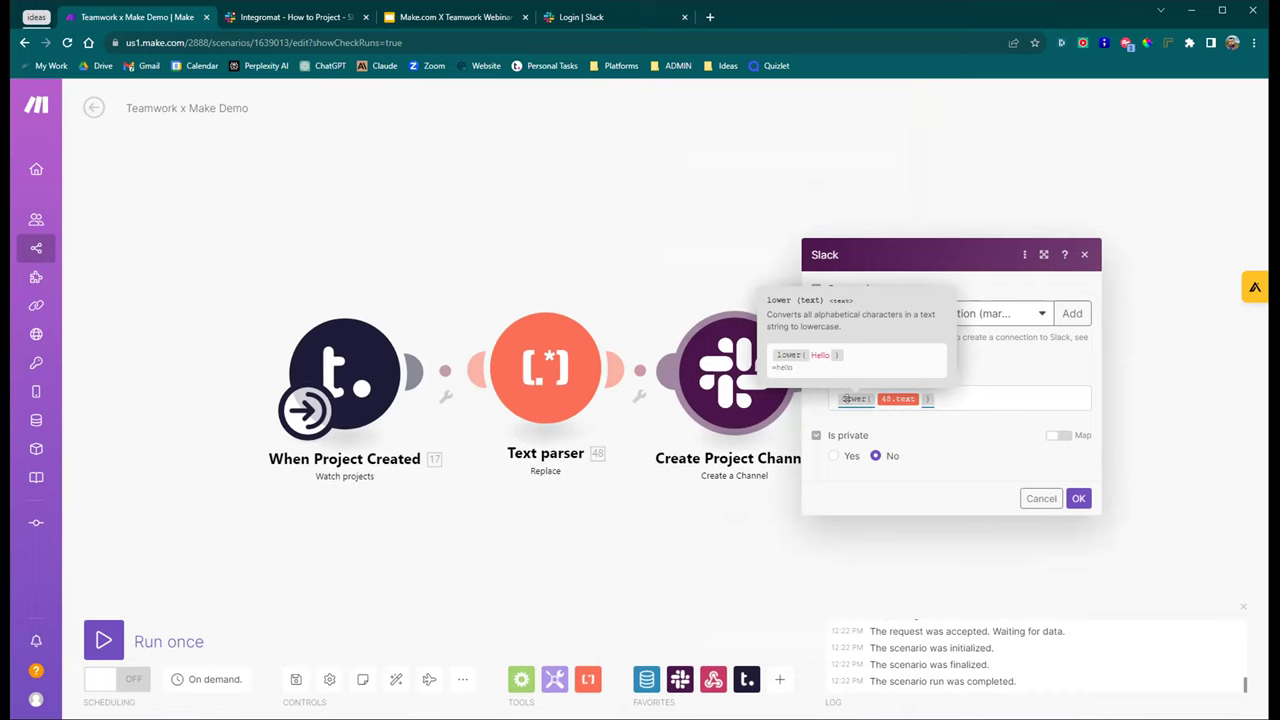
{"action": "left_click", "coordinate": [983, 399]}
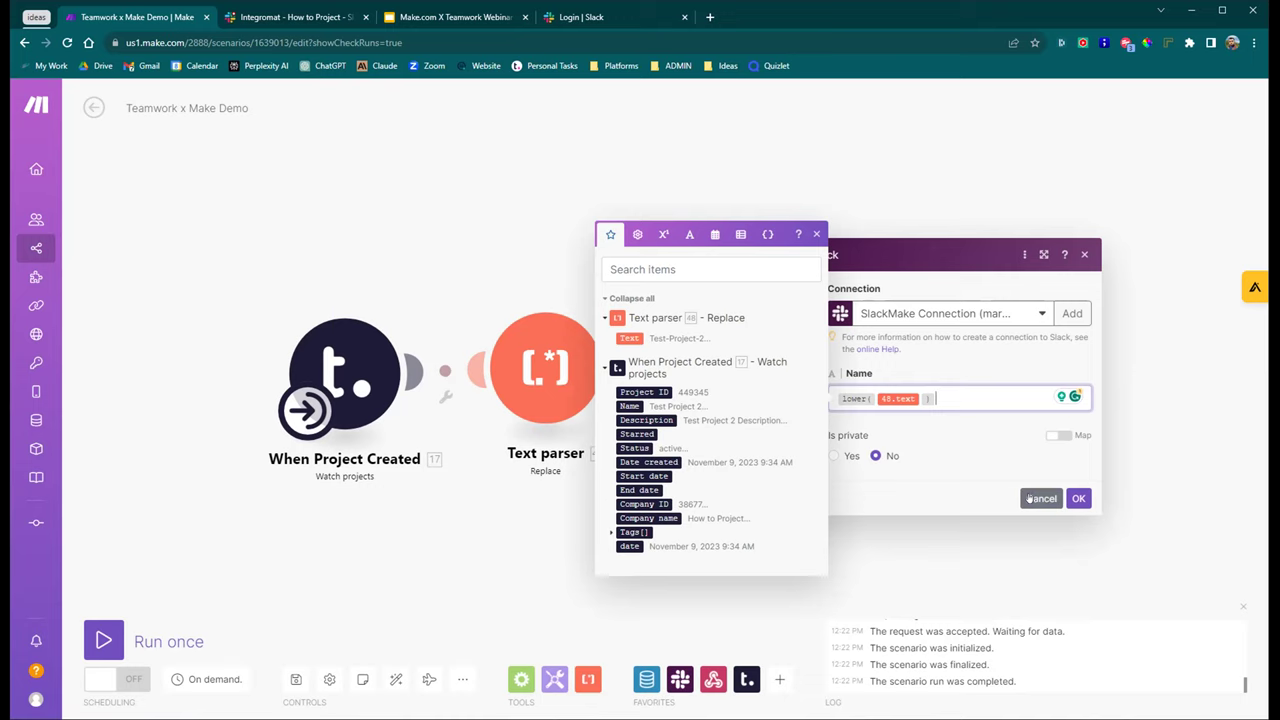
{"action": "left_click", "coordinate": [1030, 499]}
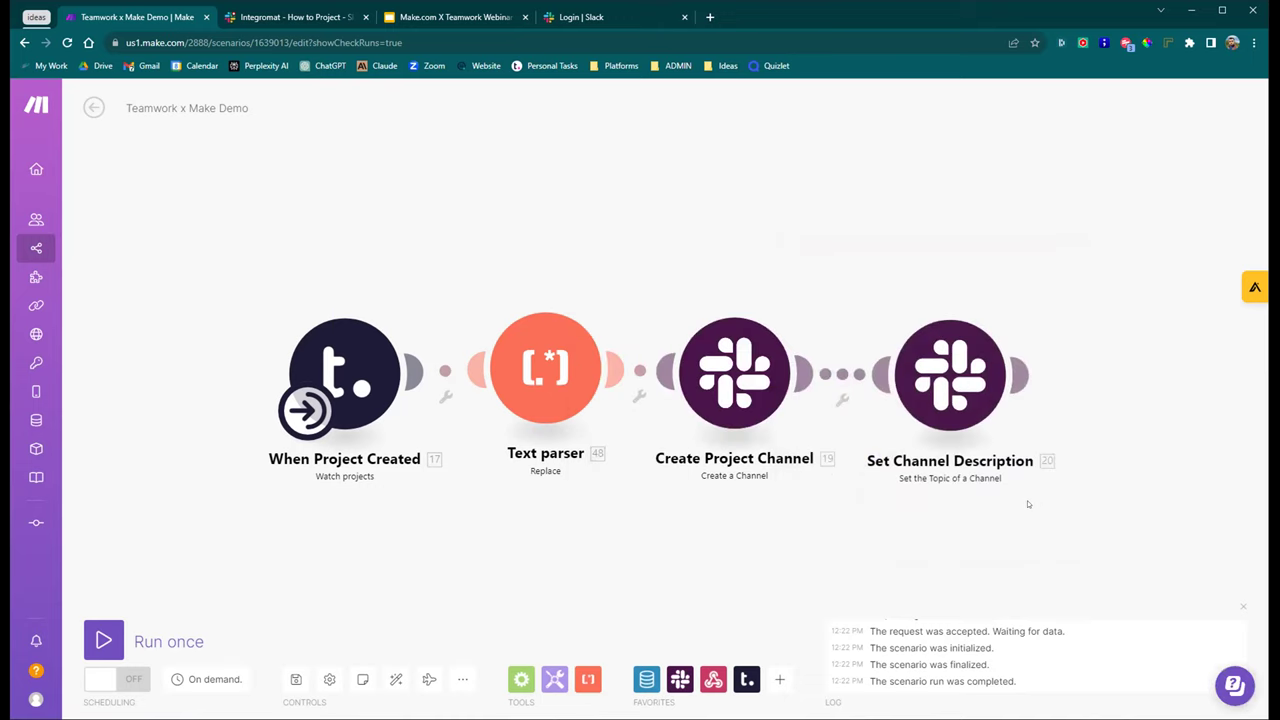
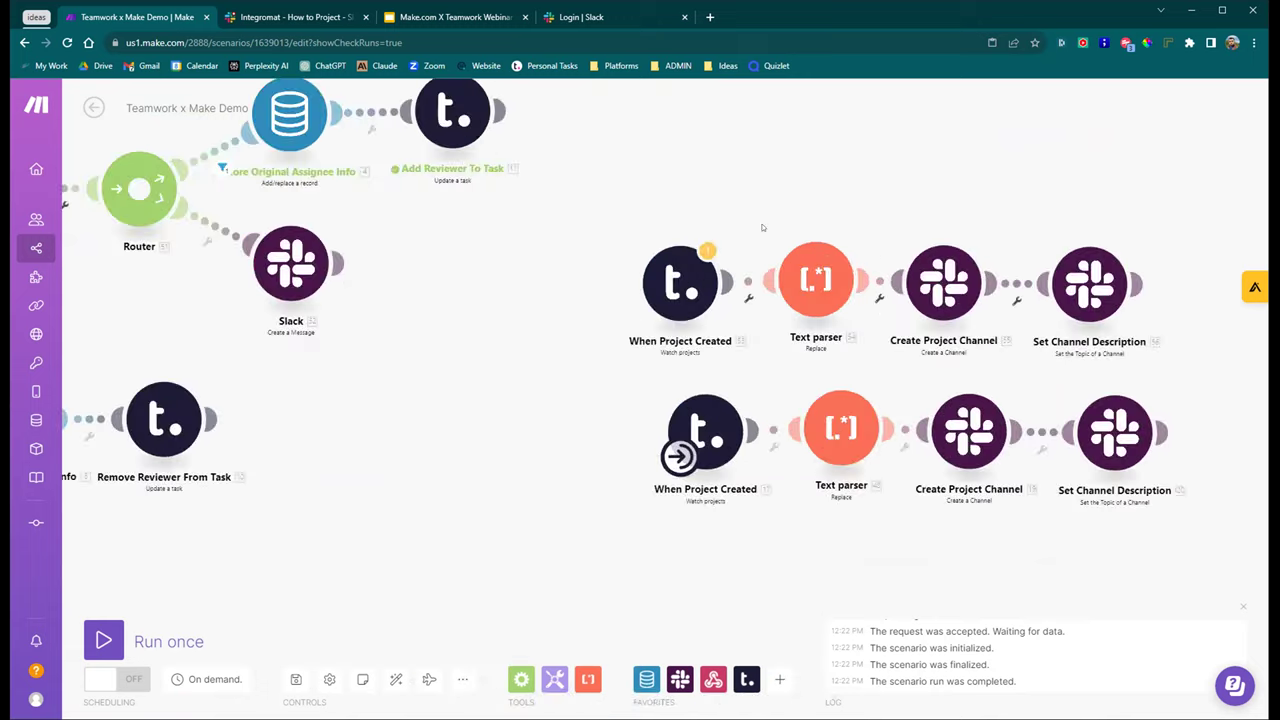
Step: Delete the top Text parser and map the top channel Name directly to the project's Name
{"action": "right_click", "coordinate": [738, 286]}
{"action": "left_click", "coordinate": [790, 440]}
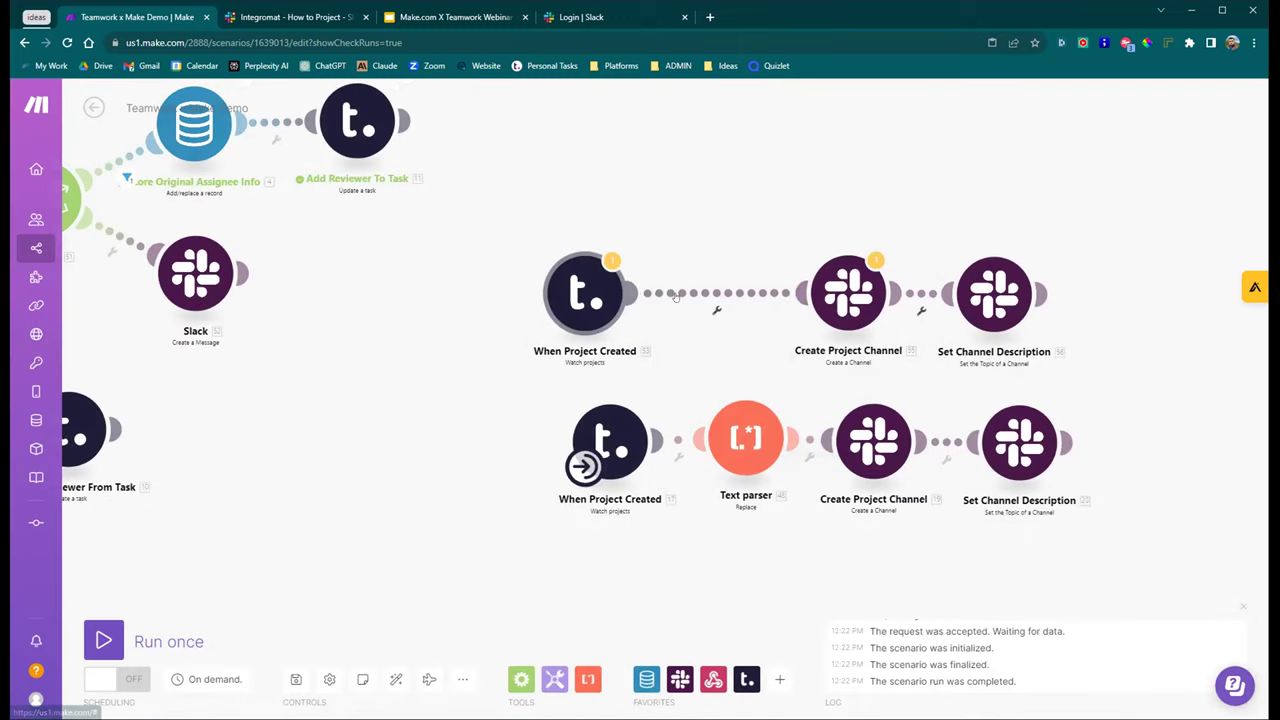
{"action": "scroll", "coordinate": [810, 260], "scroll_direction": "up", "scroll_amount": 3}
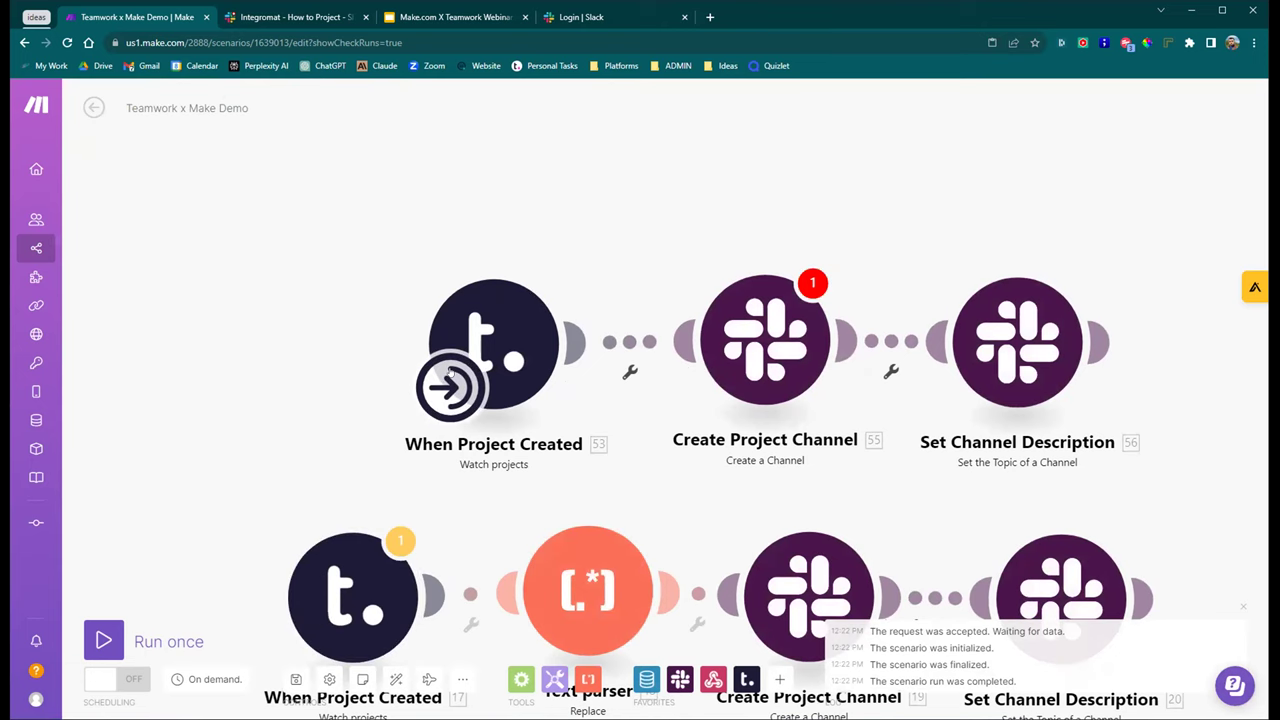
{"action": "left_click", "coordinate": [740, 345]}
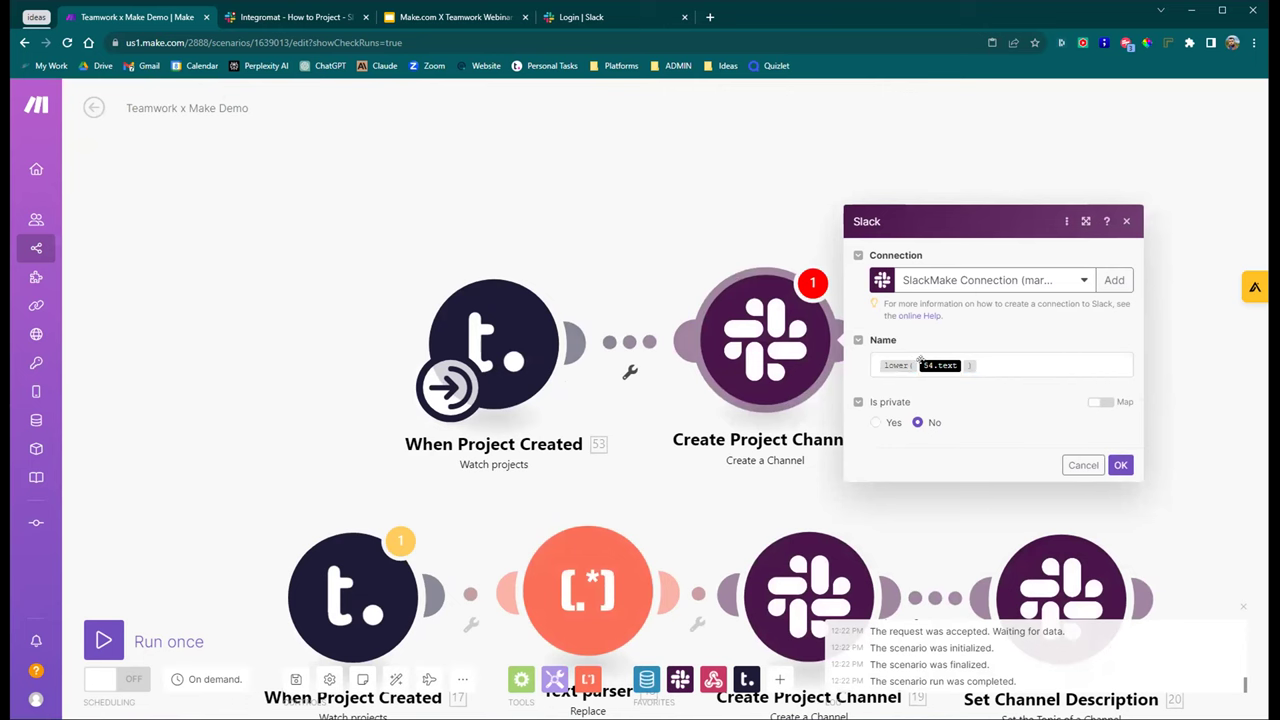
{"action": "left_click", "coordinate": [963, 362]}
{"action": "key", "text": "BackSpace"}
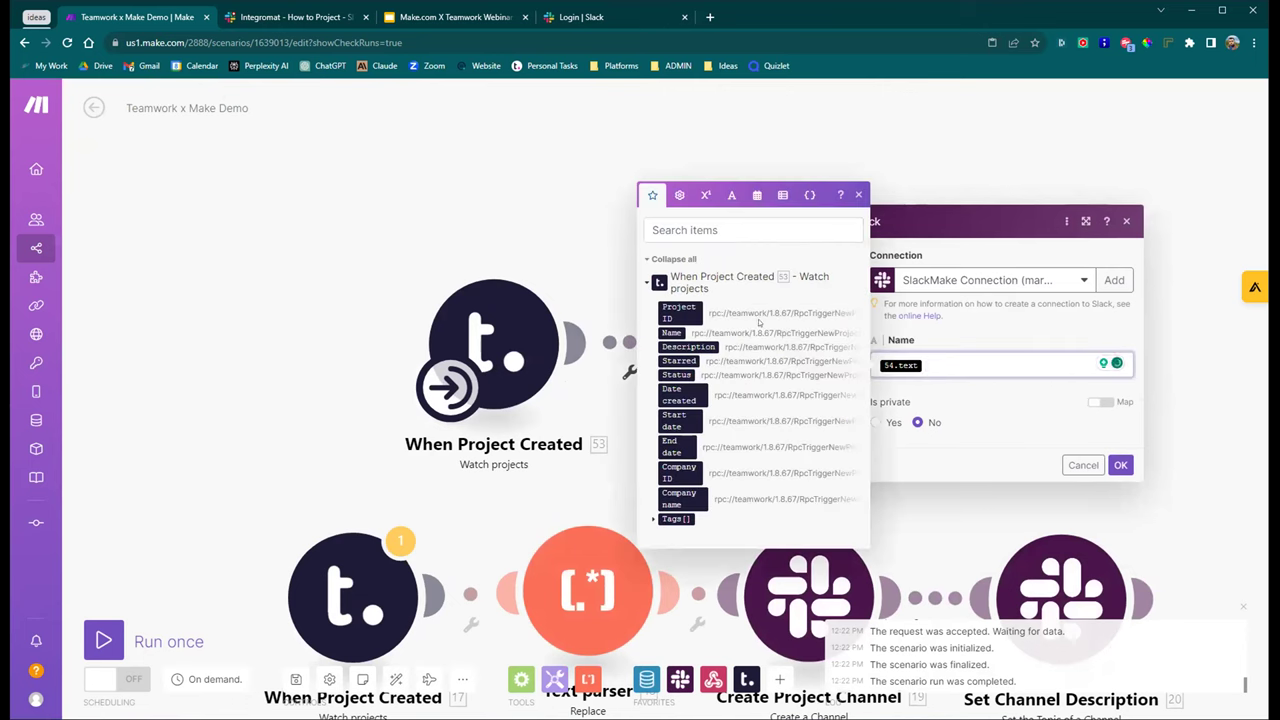
{"action": "key", "text": "BackSpace"}
{"action": "left_click", "coordinate": [671, 332]}
{"action": "left_click", "coordinate": [1119, 465]}
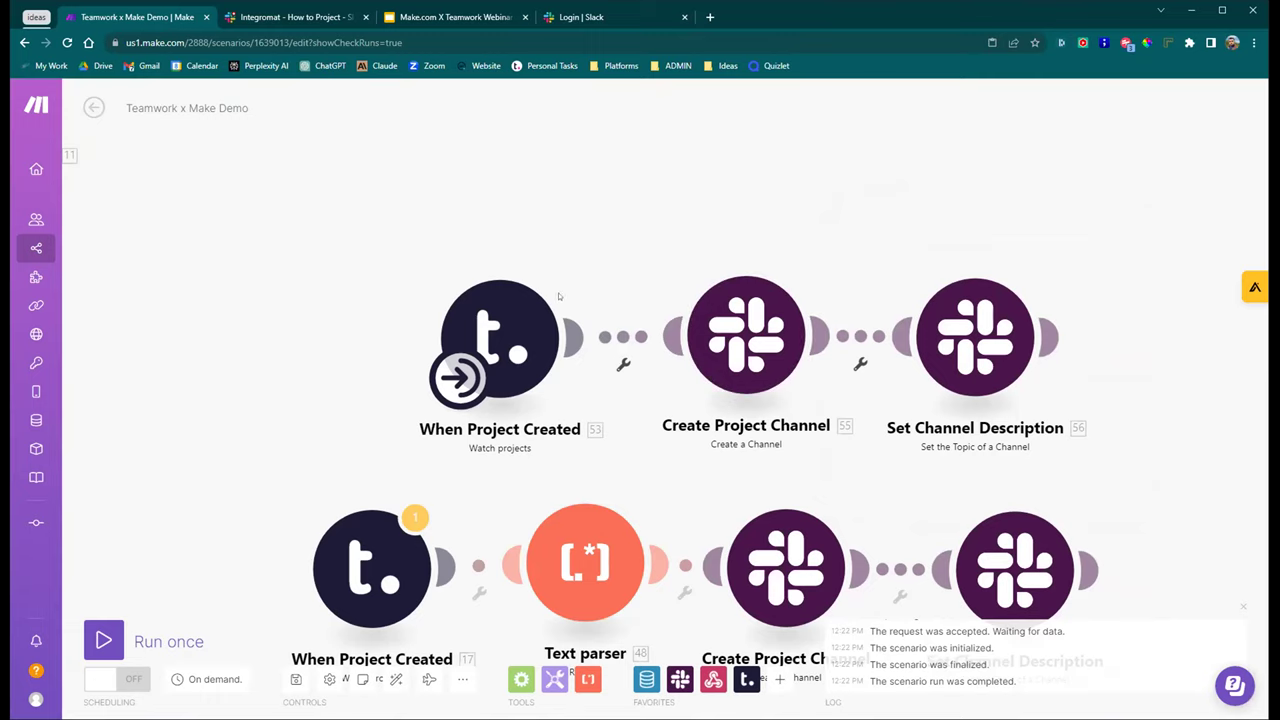
{"action": "scroll", "coordinate": [585, 560], "scroll_direction": "down", "scroll_amount": 3}
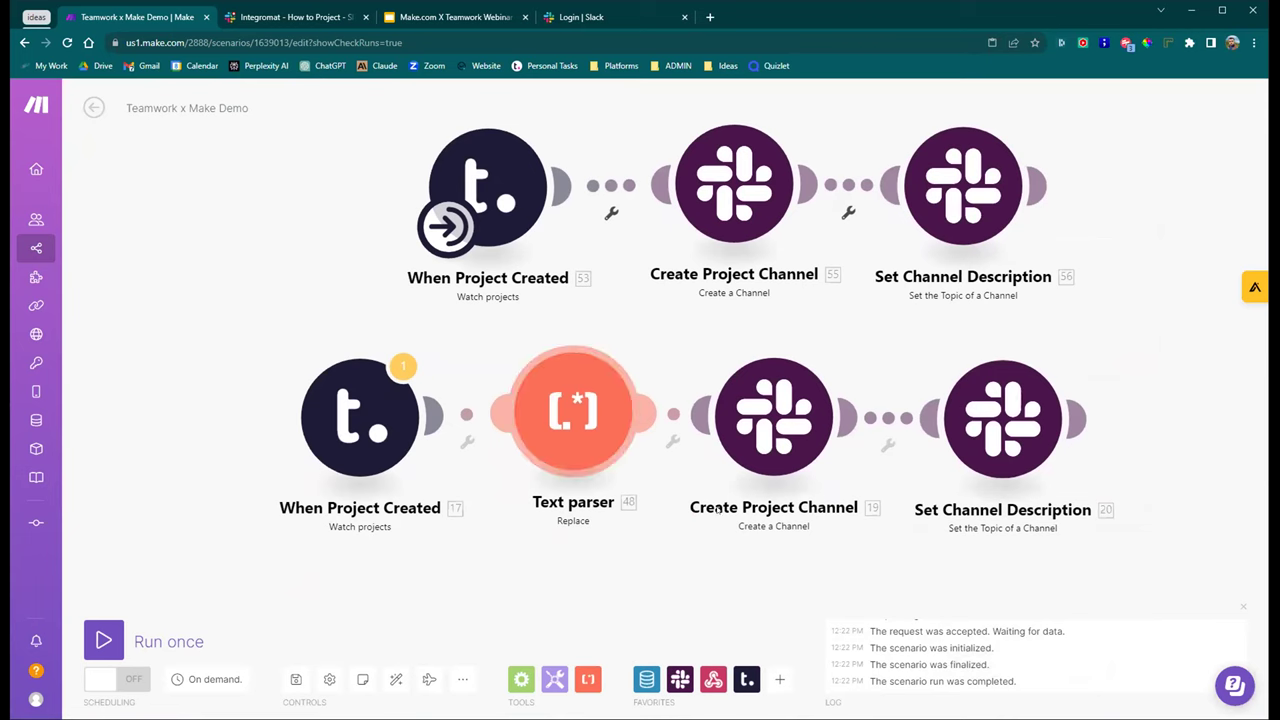
Step: Set the bottom channel Name to lower() wrapping the Text parser's text output
{"action": "left_click", "coordinate": [785, 424]}
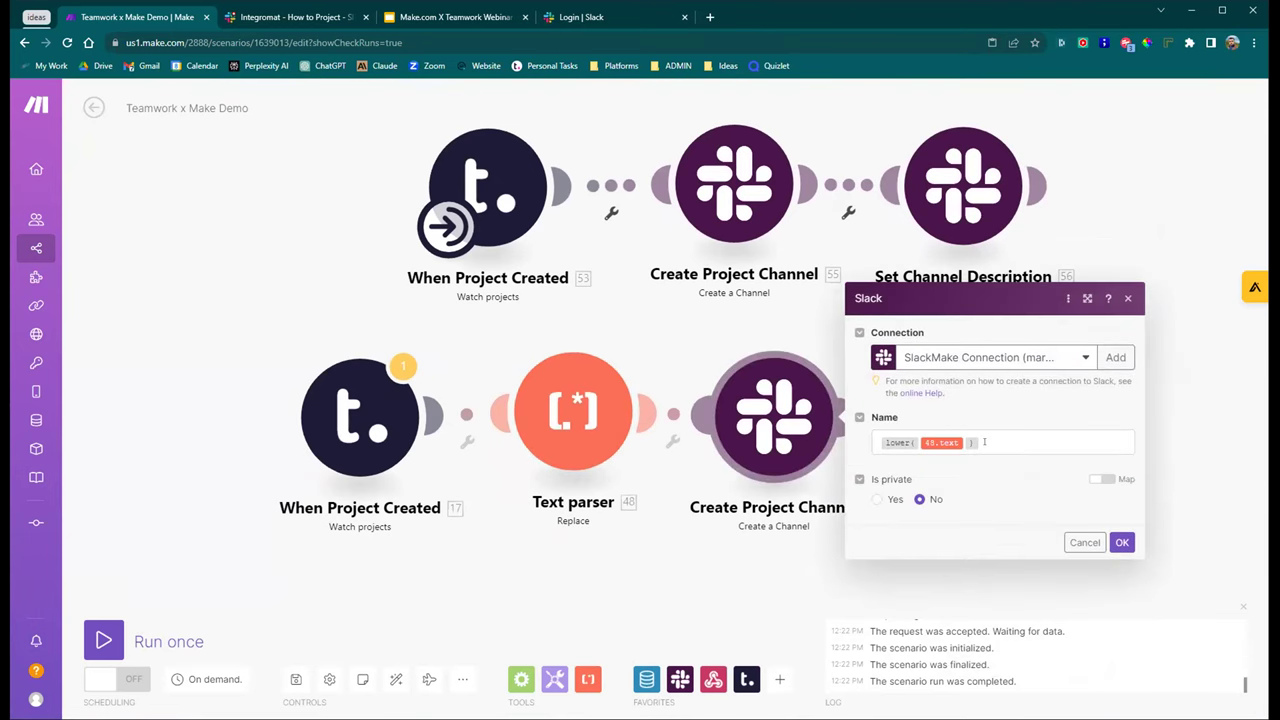
{"action": "left_click", "coordinate": [984, 441]}
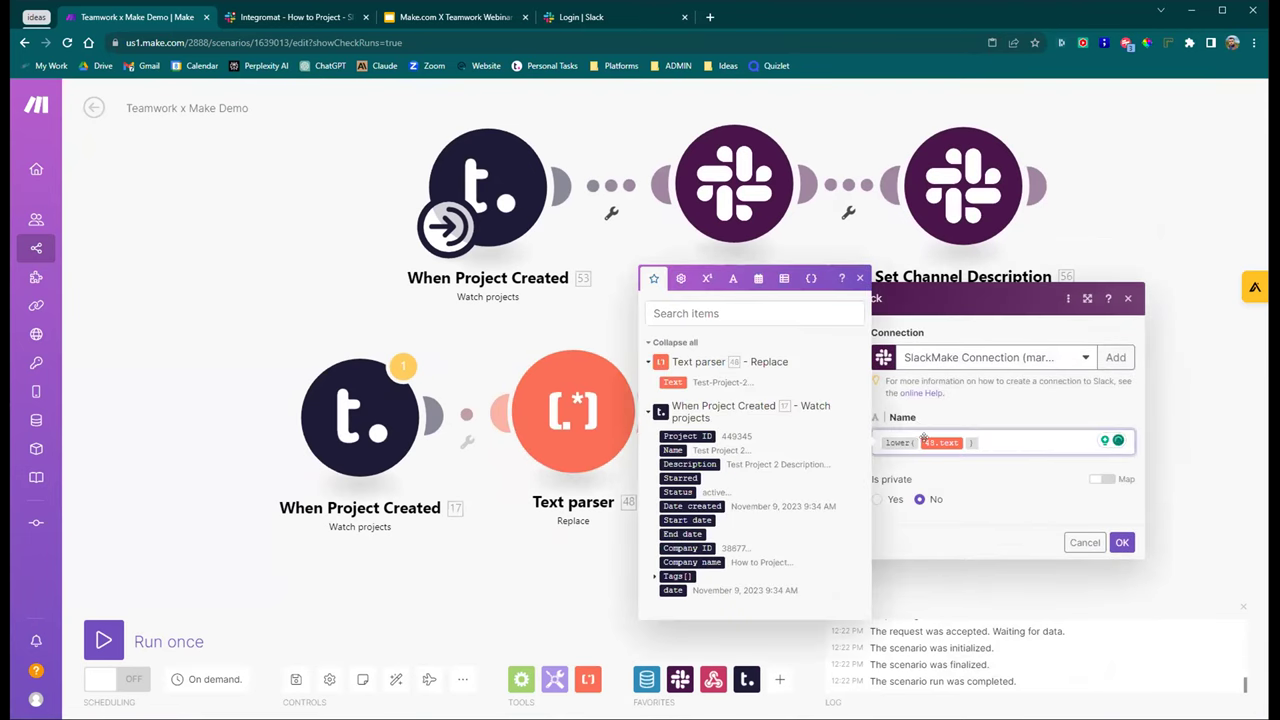
{"action": "key", "text": "BackSpace"}
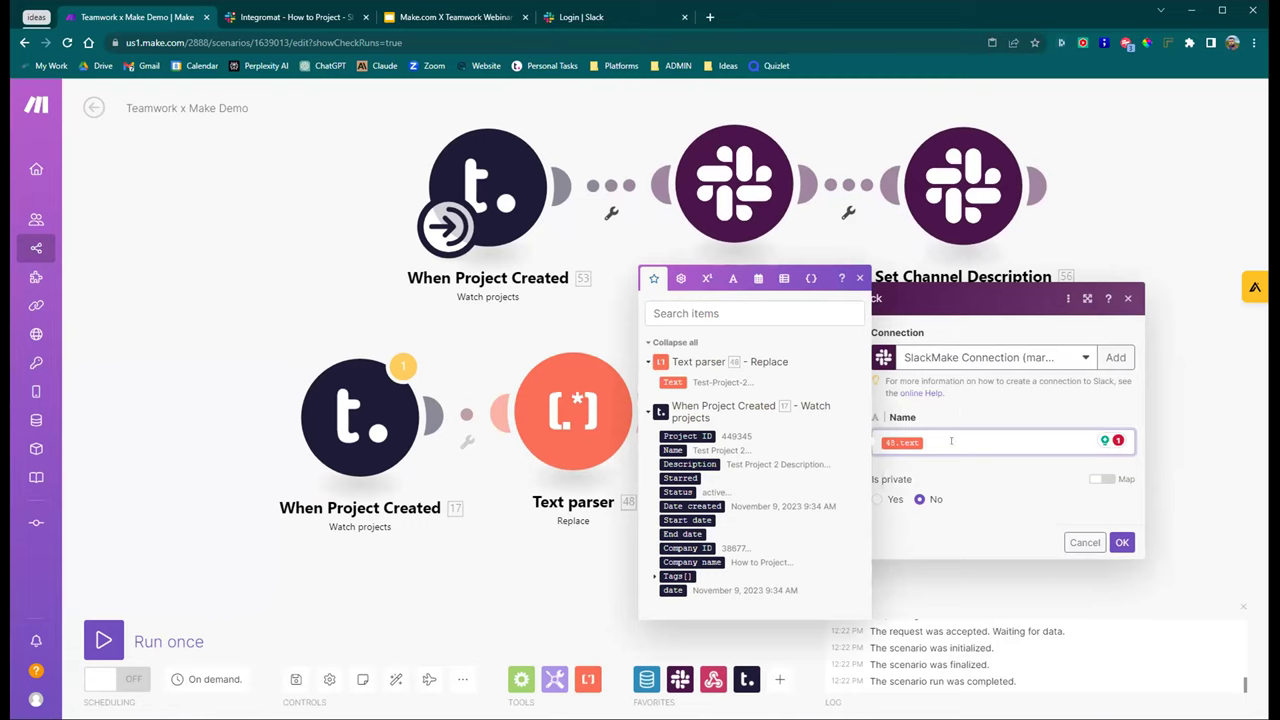
{"action": "left_click", "coordinate": [688, 277]}
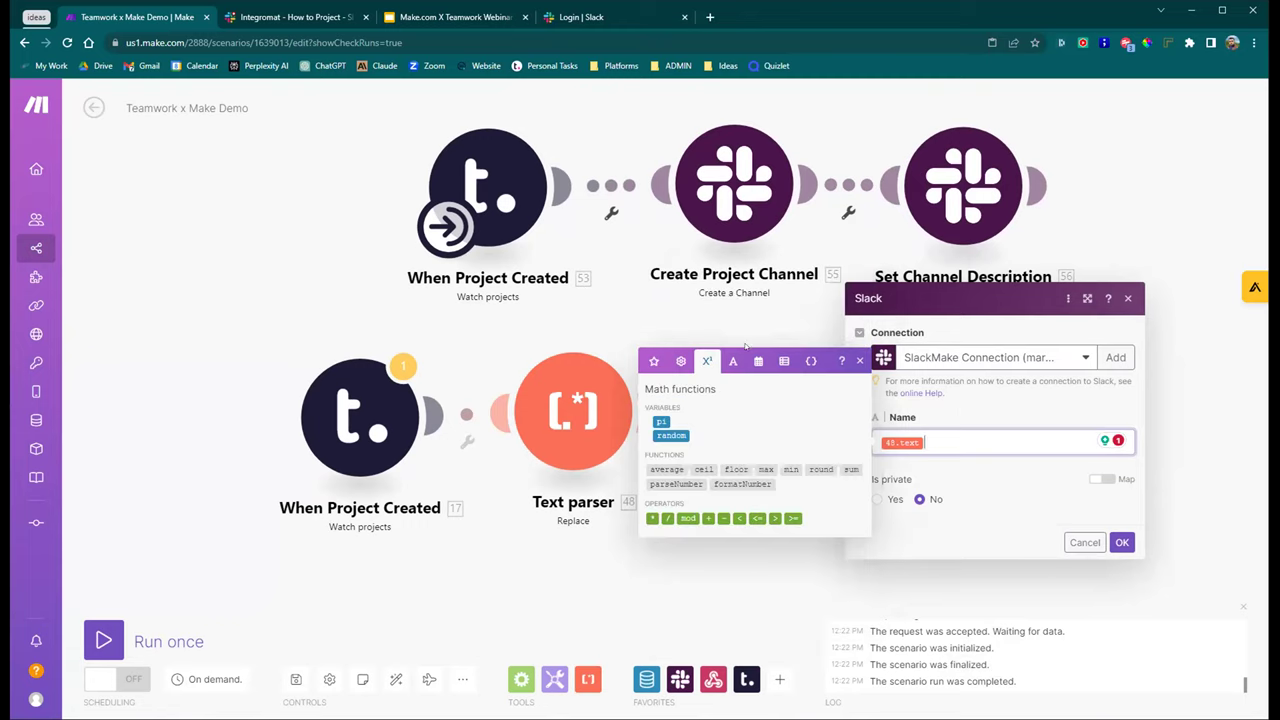
{"action": "left_click", "coordinate": [728, 350]}
{"action": "left_click", "coordinate": [692, 424]}
{"action": "left_click_drag", "start_coordinate": [901, 441], "coordinate": [966, 443]}
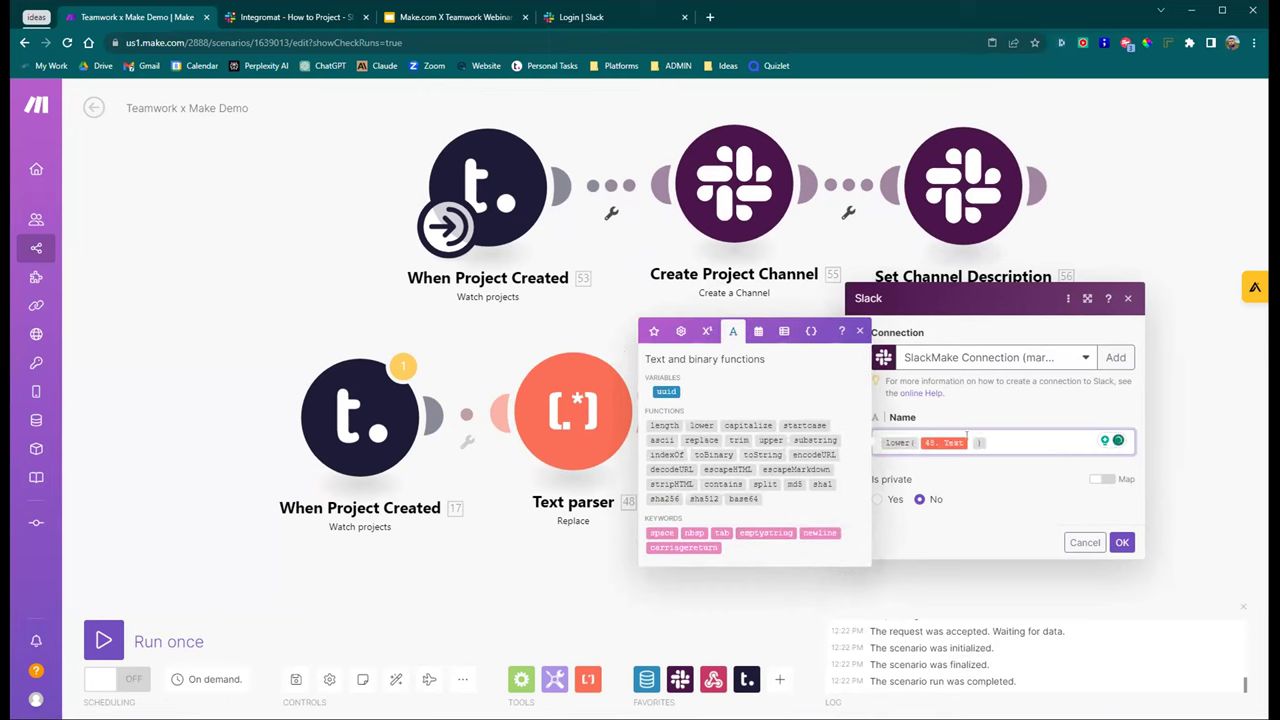
{"action": "left_click", "coordinate": [988, 442]}
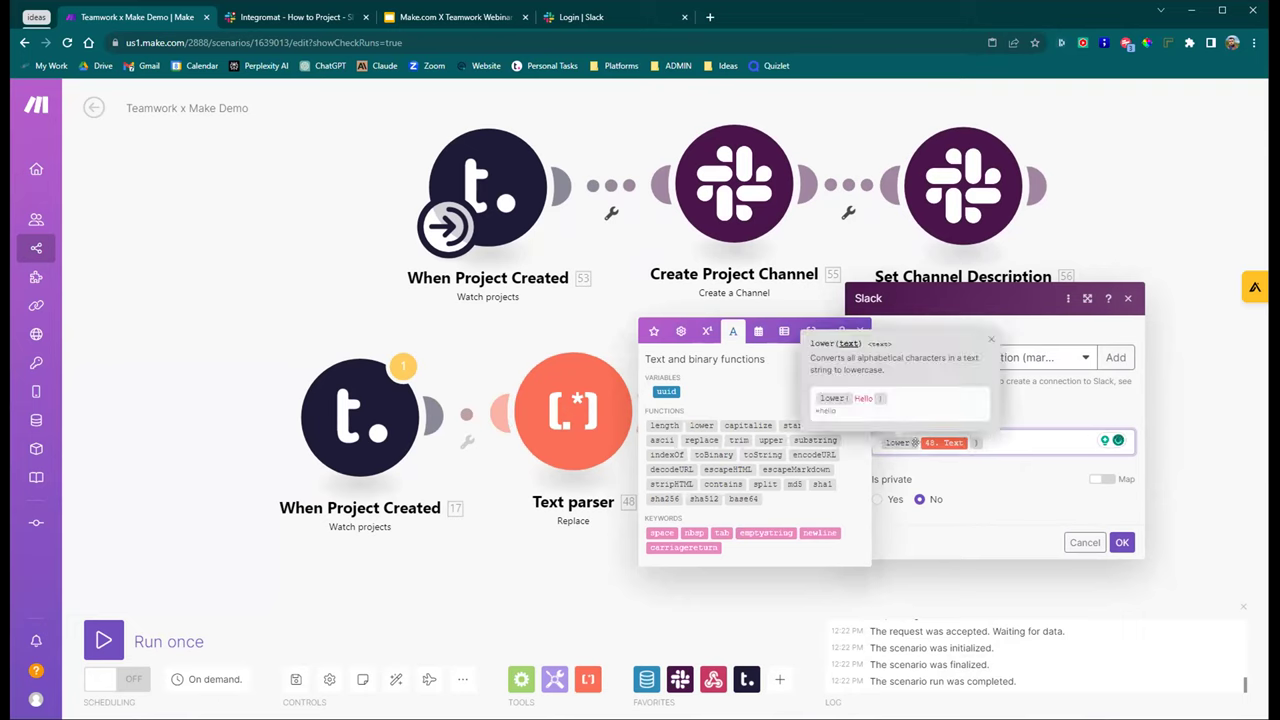
{"action": "left_click", "coordinate": [1122, 542]}
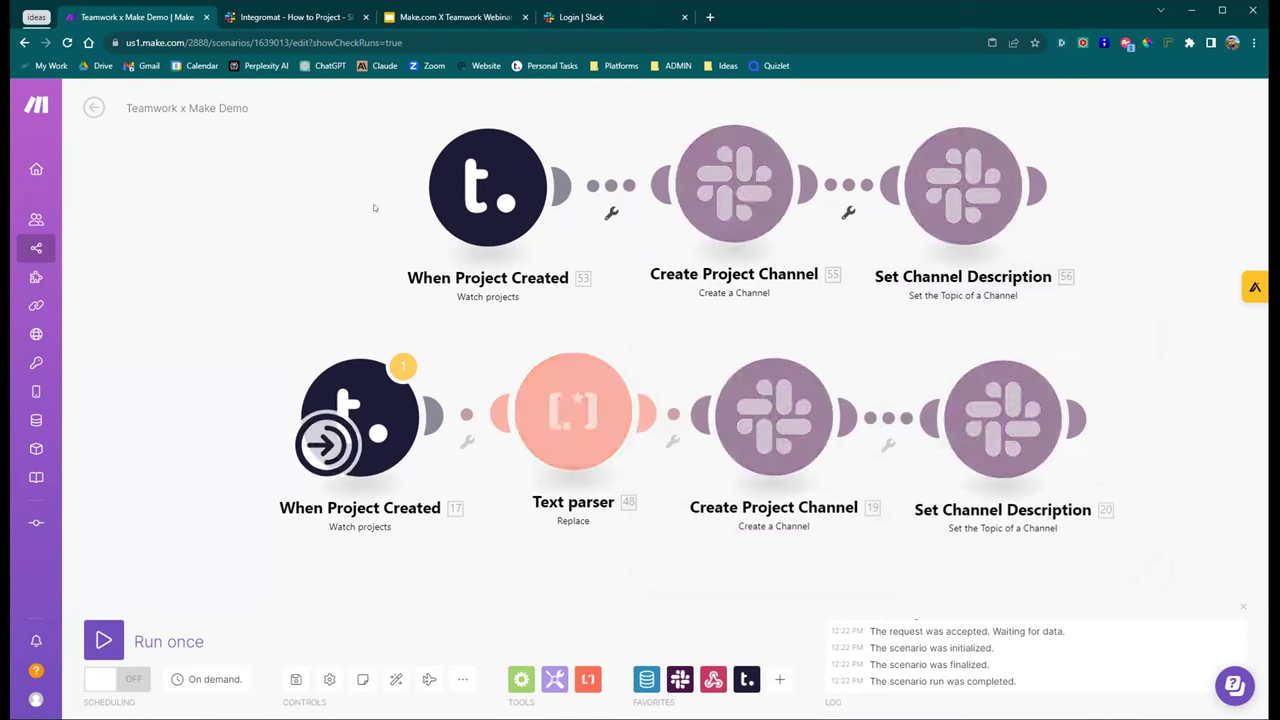
Step: Delete all selected top-row modules, removing the first chain entirely
{"action": "right_click", "coordinate": [951, 201]}
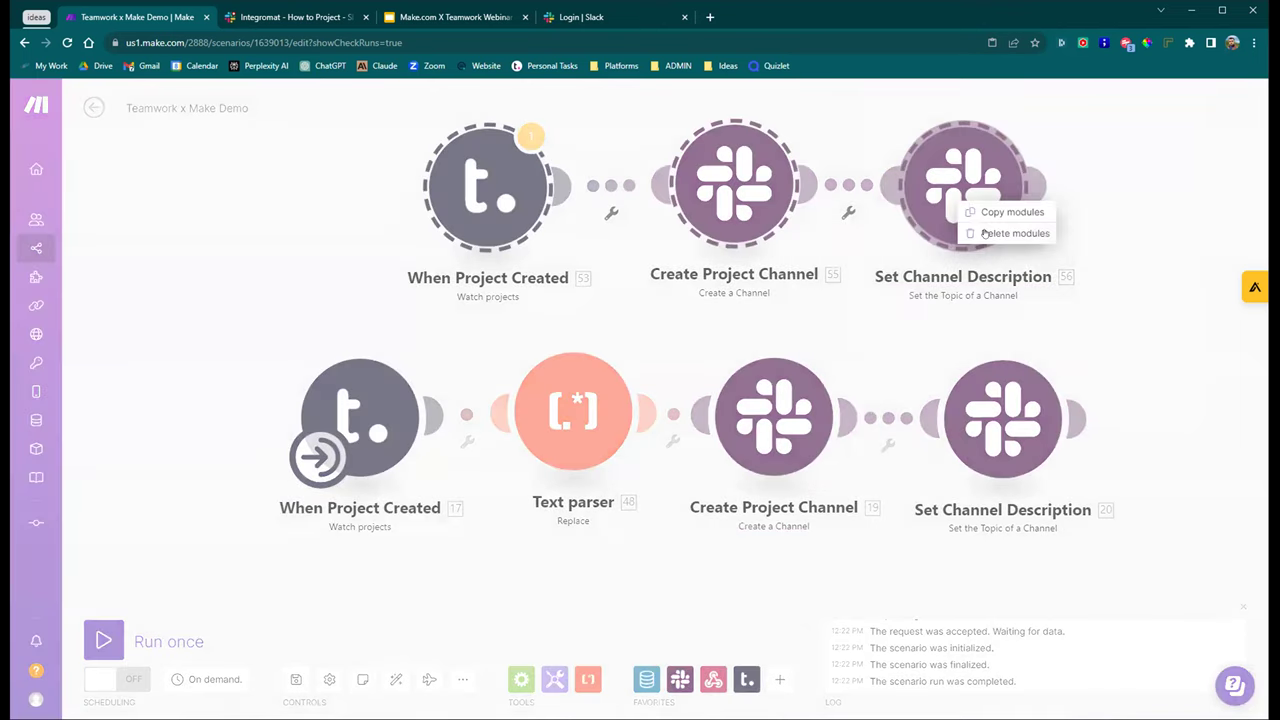
{"action": "left_click", "coordinate": [985, 236]}
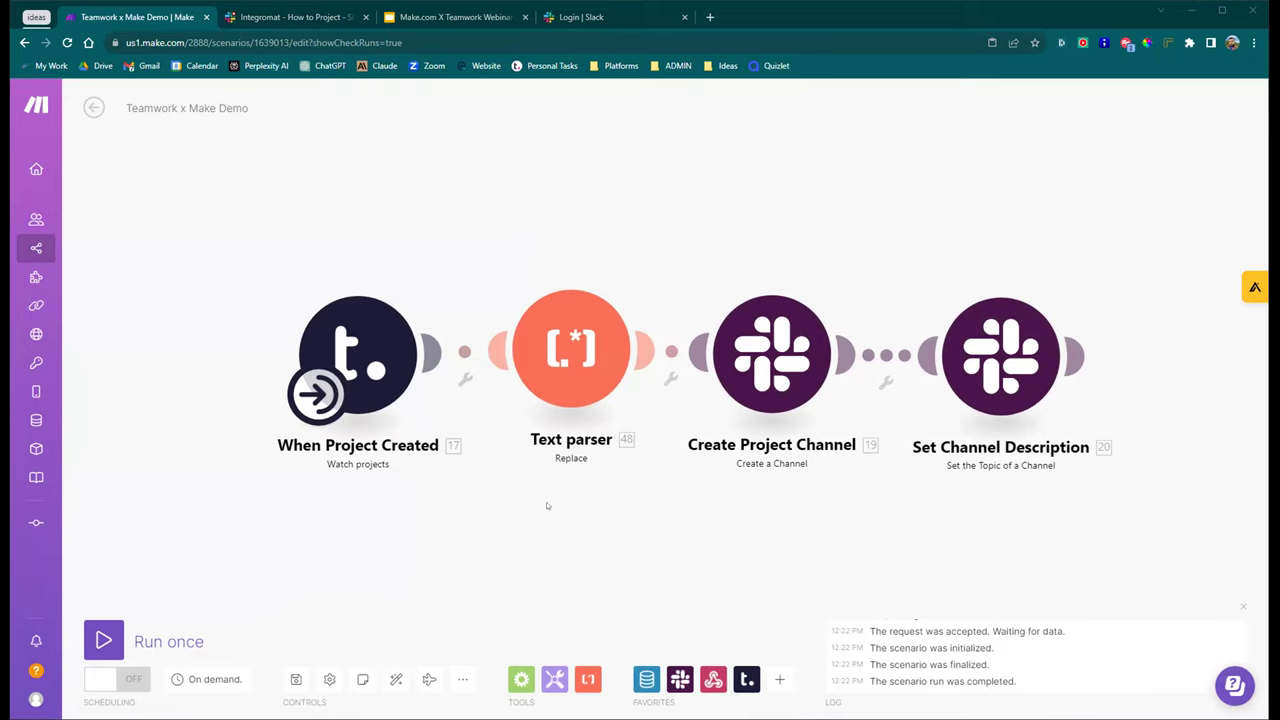
{"action": "scroll", "coordinate": [546, 507], "scroll_direction": "down", "scroll_amount": 1}
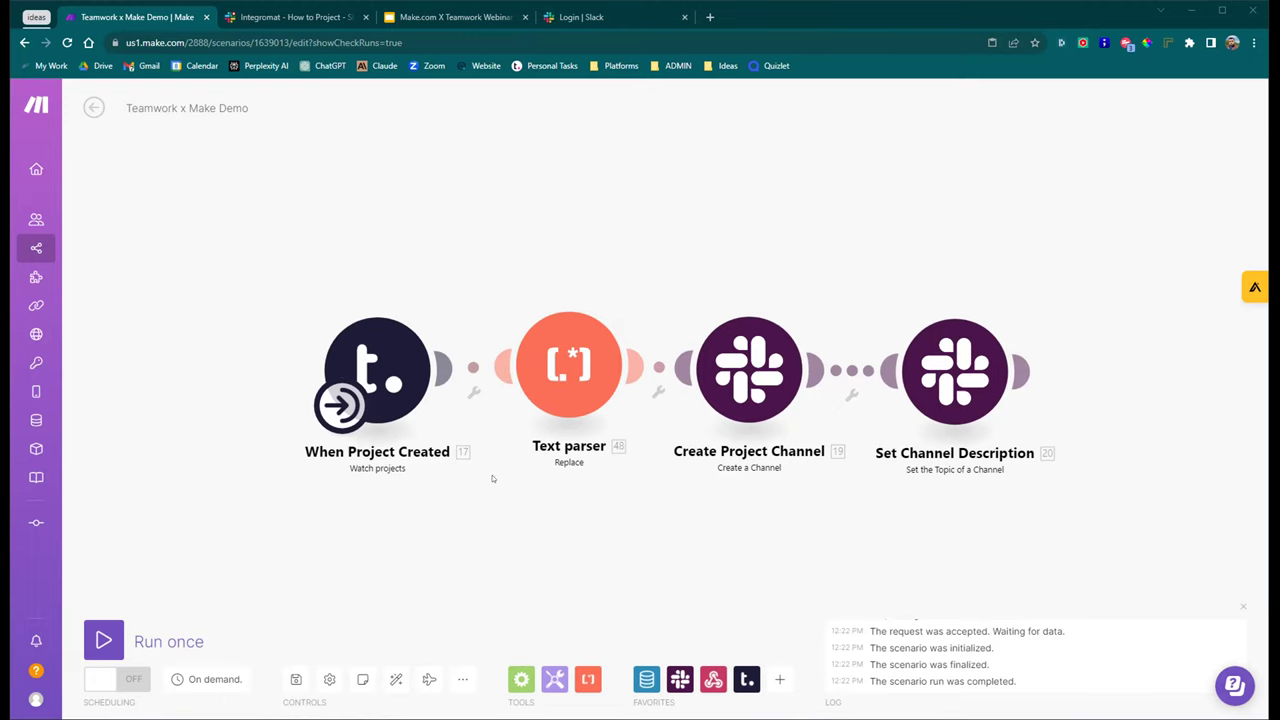
Step: Scroll the canvas to bring the Card Updated and Get "In Progress" Tasks rows into view
{"action": "scroll", "coordinate": [493, 483], "scroll_direction": "down", "scroll_amount": 5}
{"action": "scroll", "coordinate": [490, 478], "scroll_direction": "down", "scroll_amount": 3}
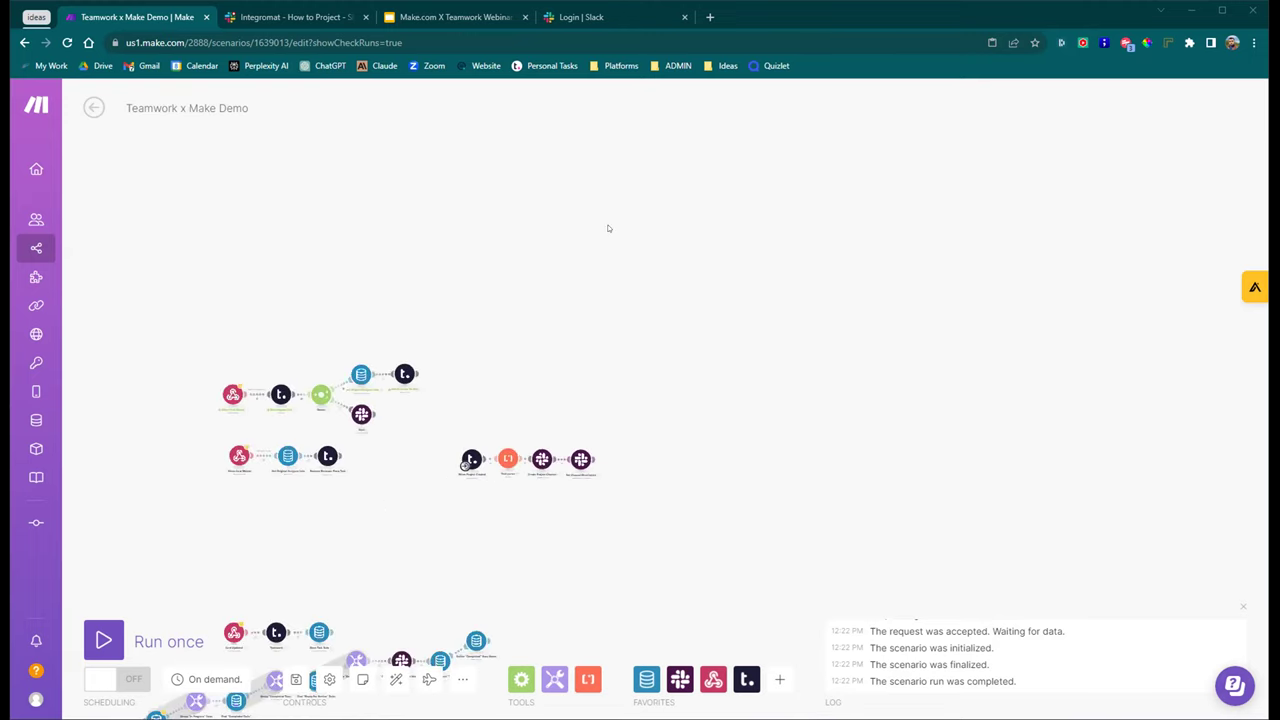
{"action": "scroll", "coordinate": [606, 229], "scroll_direction": "down", "scroll_amount": 5}
{"action": "scroll", "coordinate": [606, 229], "scroll_direction": "left", "scroll_amount": 4}
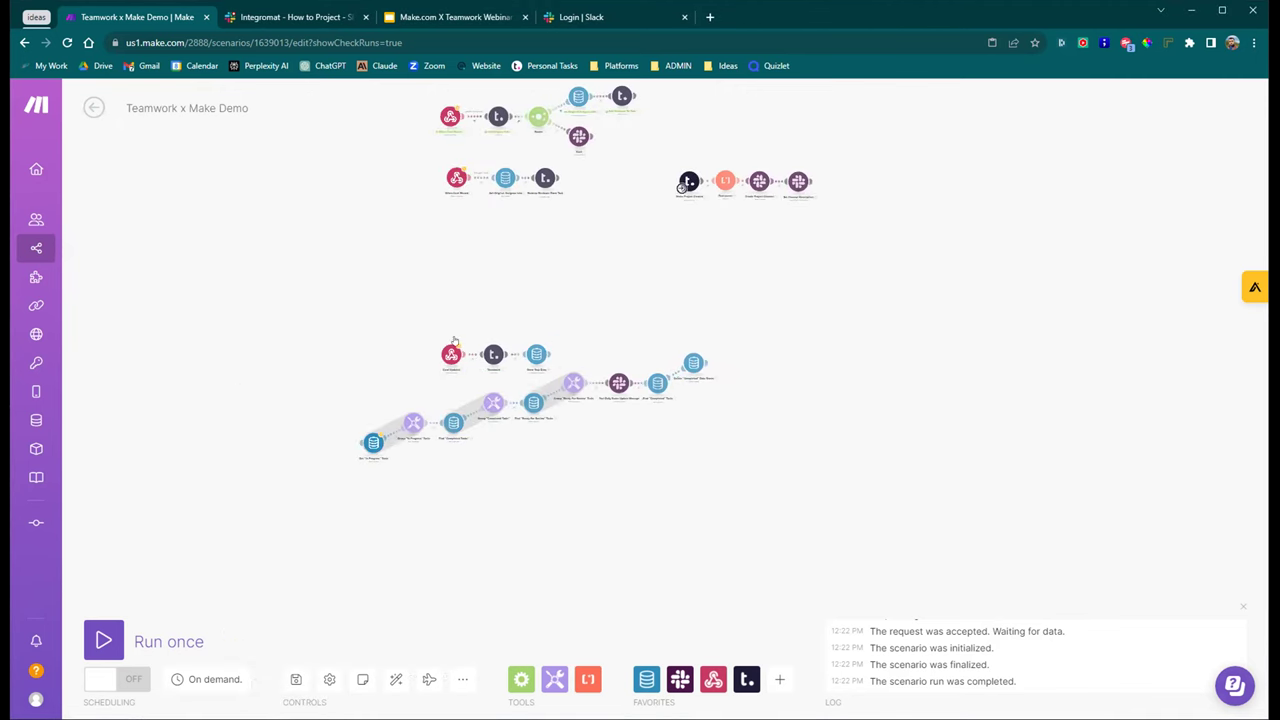
{"action": "scroll", "coordinate": [477, 368], "scroll_direction": "up", "scroll_amount": 3}
{"action": "scroll", "coordinate": [477, 356], "scroll_direction": "up", "scroll_amount": 3}
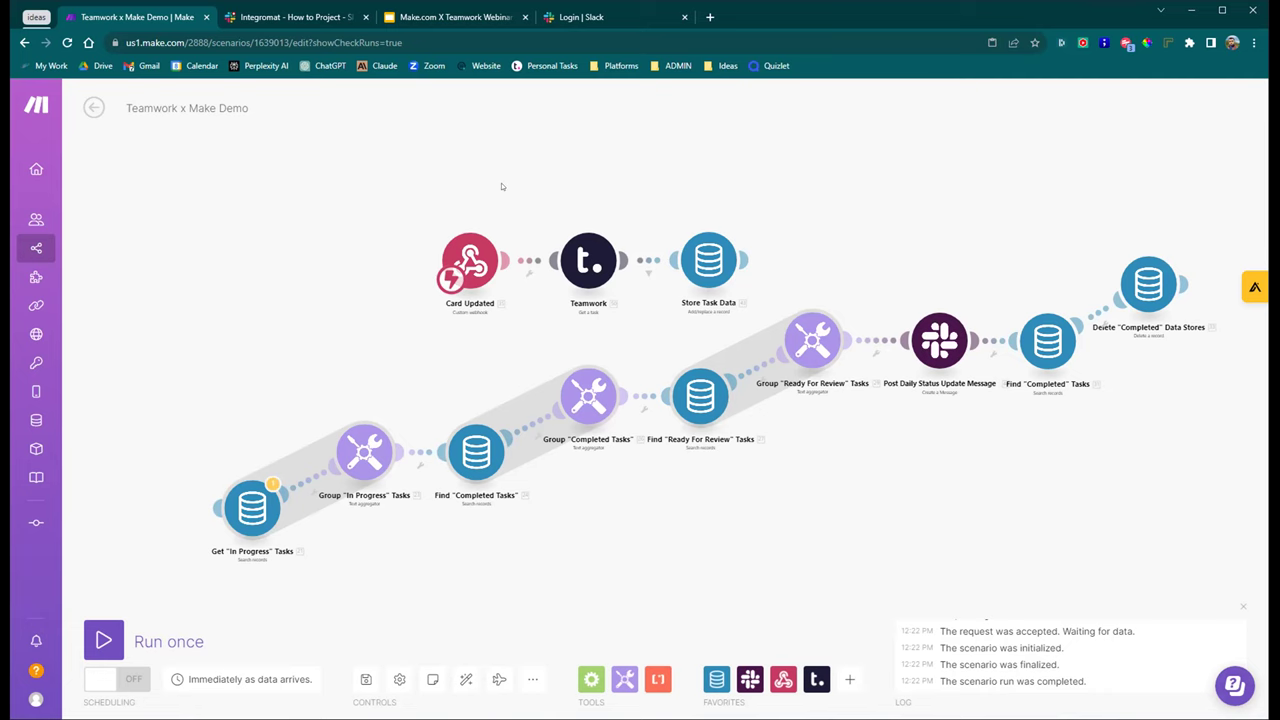
{"action": "scroll", "coordinate": [475, 278], "scroll_direction": "up", "scroll_amount": 5}
{"action": "scroll", "coordinate": [506, 147], "scroll_direction": "down", "scroll_amount": 4}
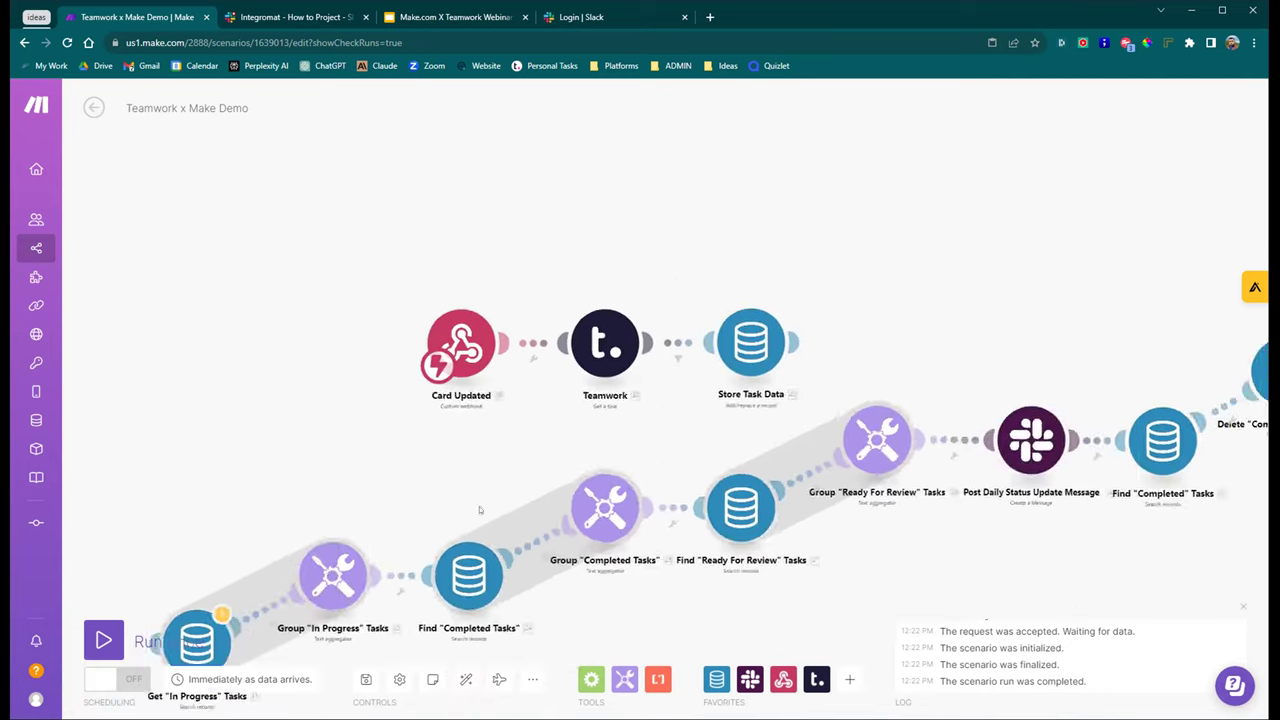
{"action": "scroll", "coordinate": [467, 236], "scroll_direction": "up", "scroll_amount": 1}
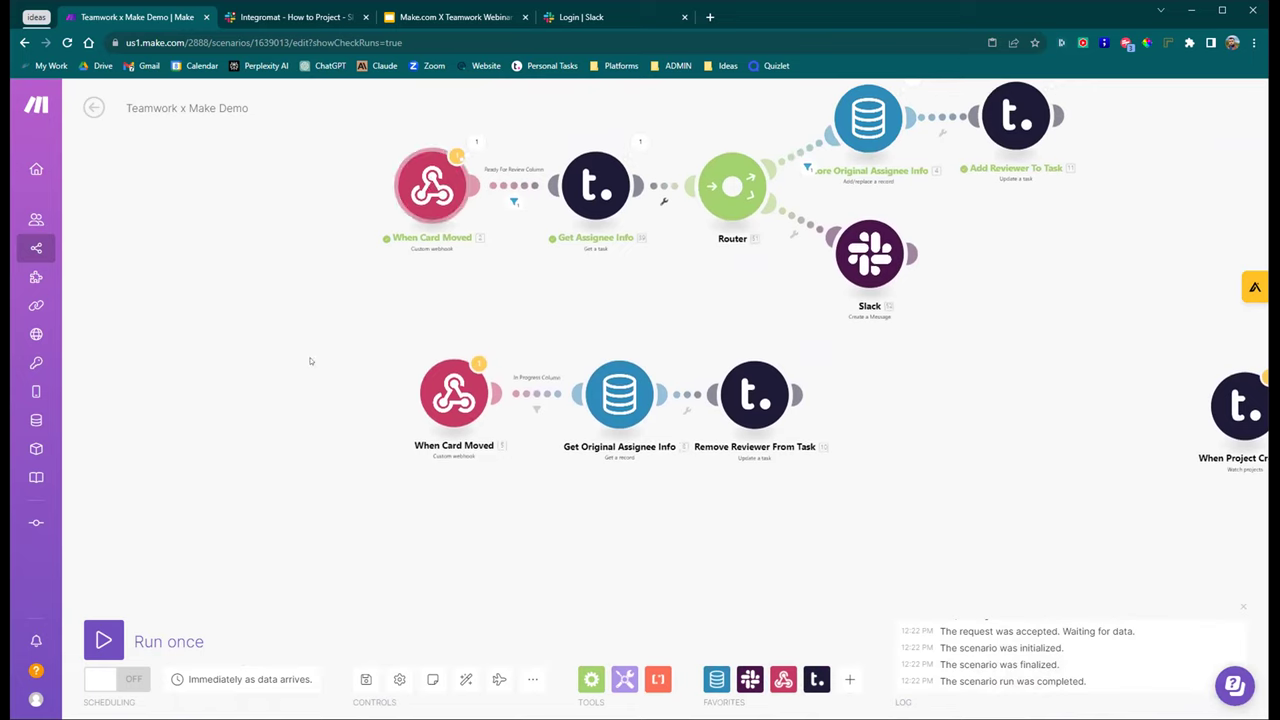
{"action": "scroll", "coordinate": [377, 191], "scroll_direction": "down", "scroll_amount": 5}
{"action": "scroll", "coordinate": [461, 180], "scroll_direction": "down", "scroll_amount": 2}
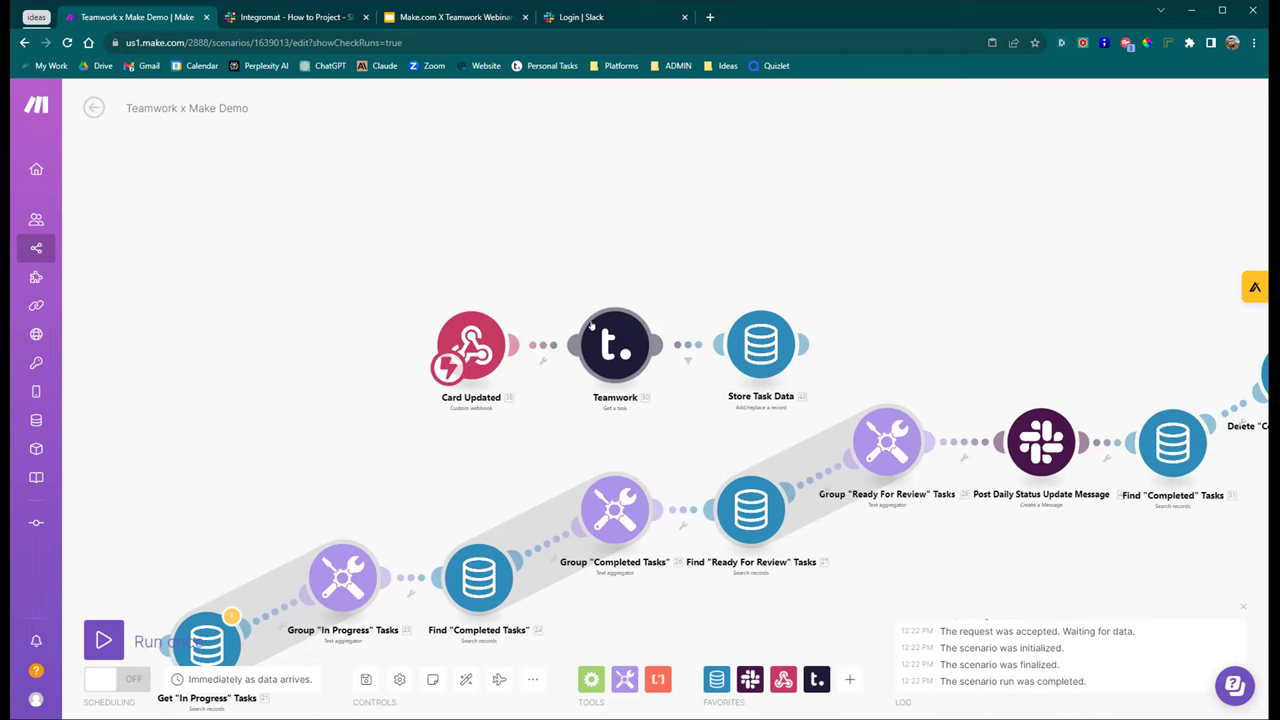
Step: Inspect the Store Task Data module's settings and close them
{"action": "left_click", "coordinate": [762, 342]}
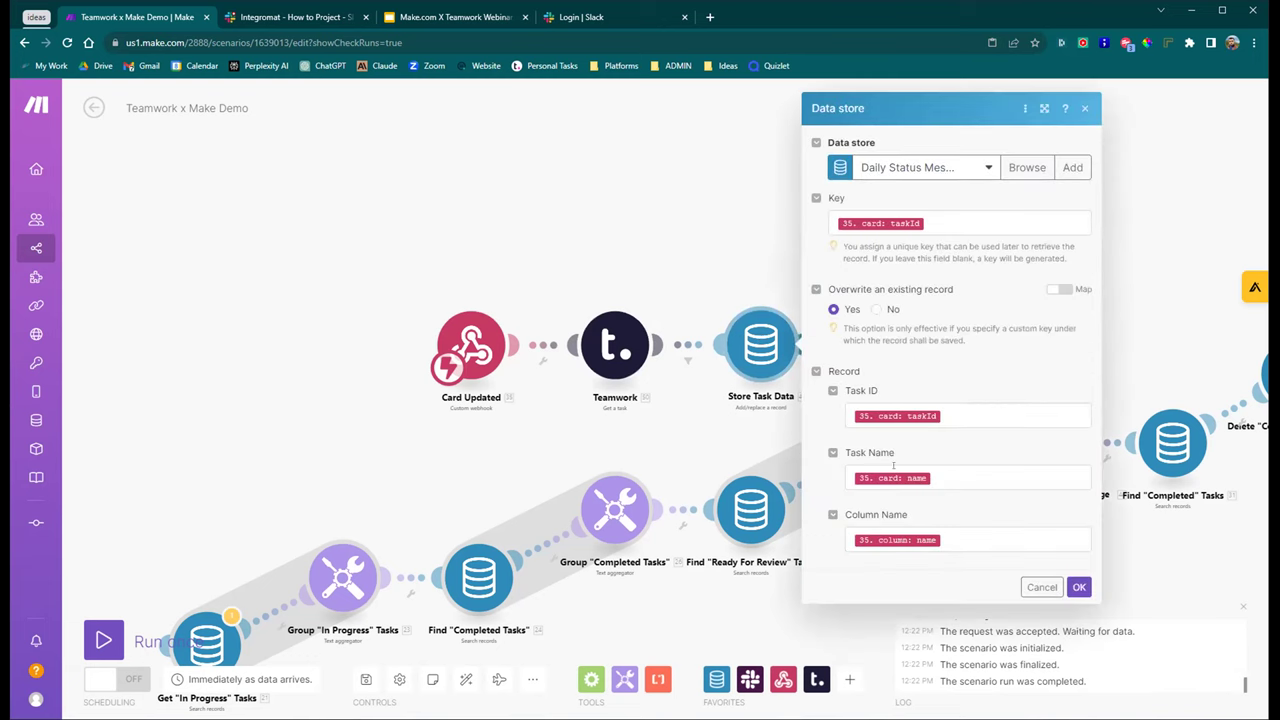
{"action": "left_click", "coordinate": [663, 443]}
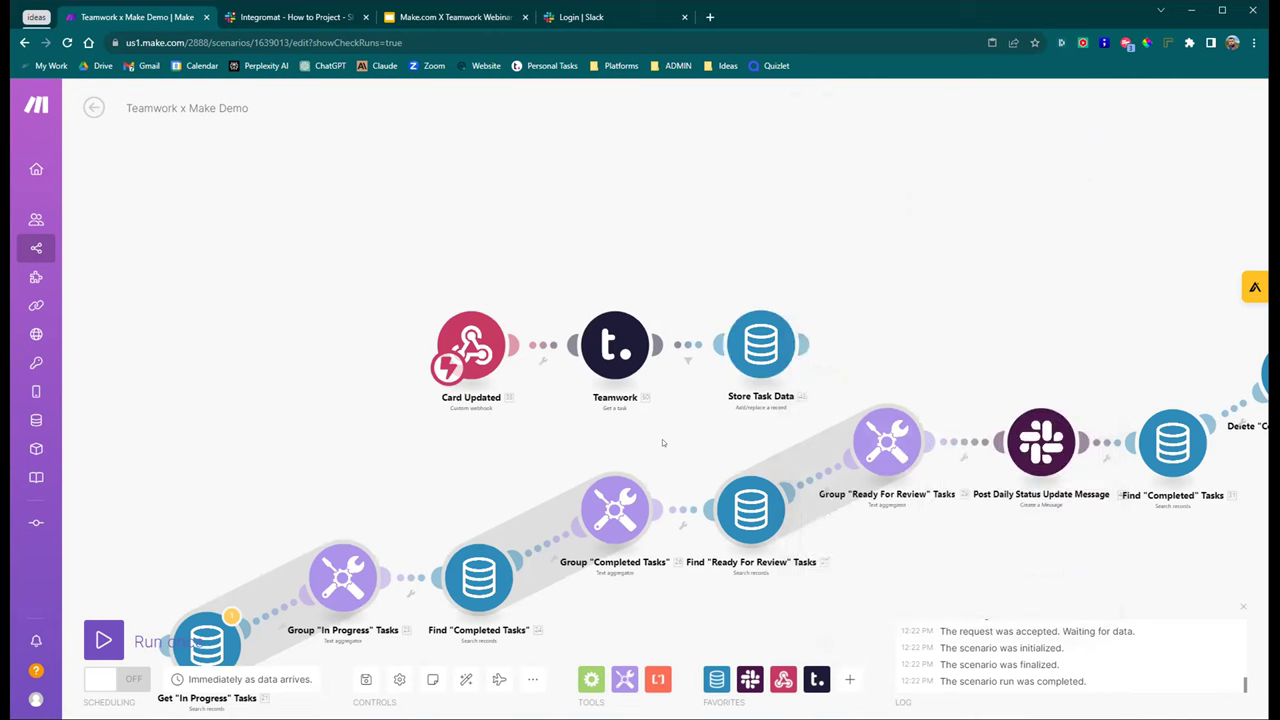
{"action": "scroll", "coordinate": [668, 325], "scroll_direction": "down", "scroll_amount": 2}
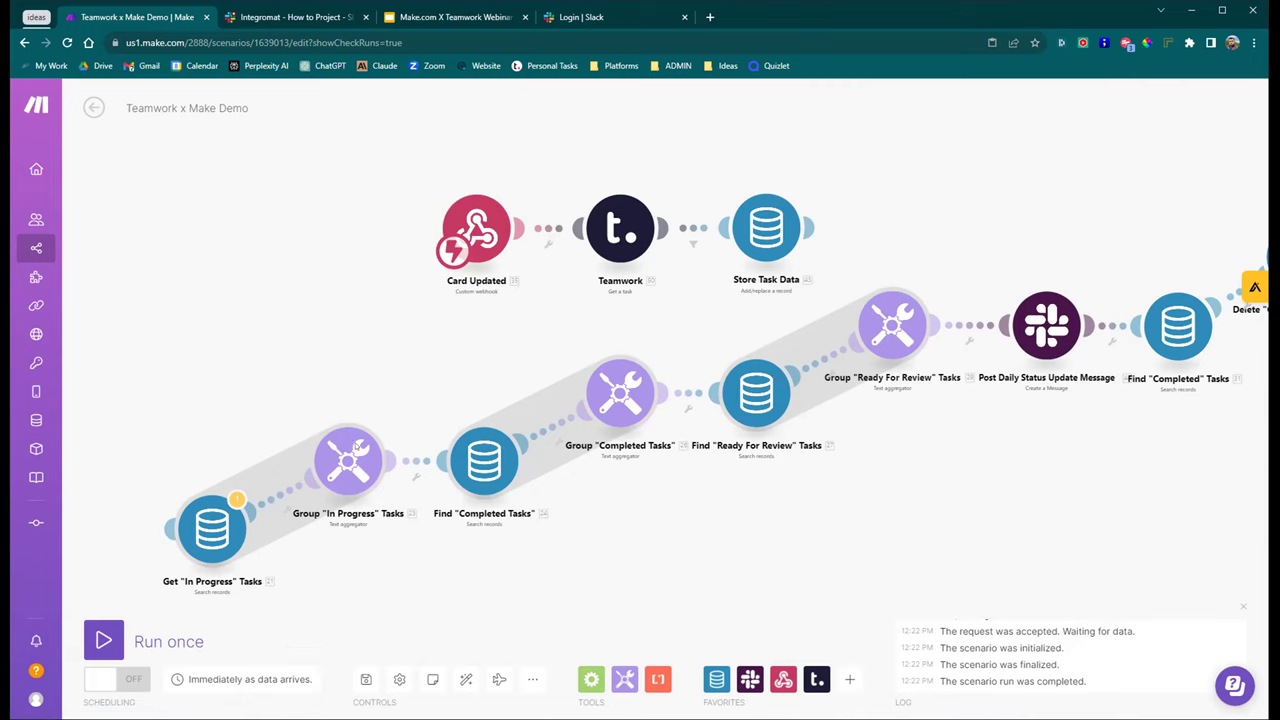
{"action": "scroll", "coordinate": [409, 594], "scroll_direction": "up", "scroll_amount": 2}
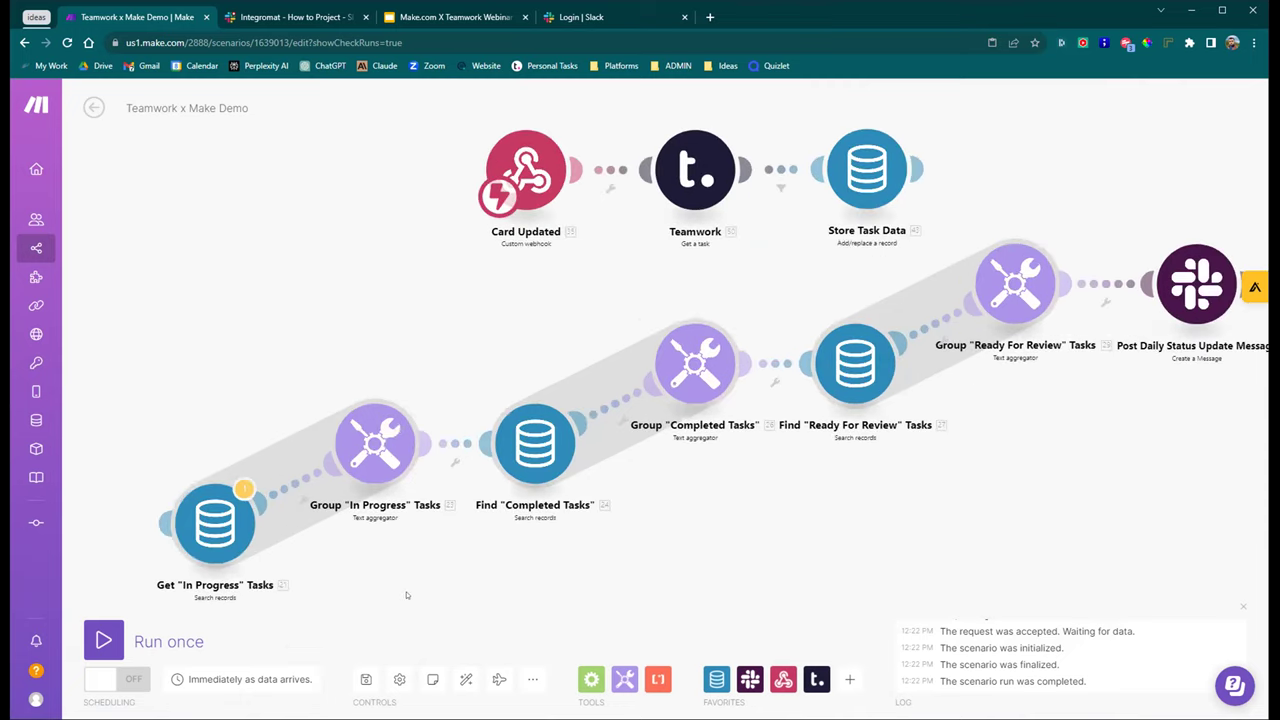
Step: Make the Get "In Progress" Tasks search the scenario's starting module
{"action": "left_click", "coordinate": [218, 541]}
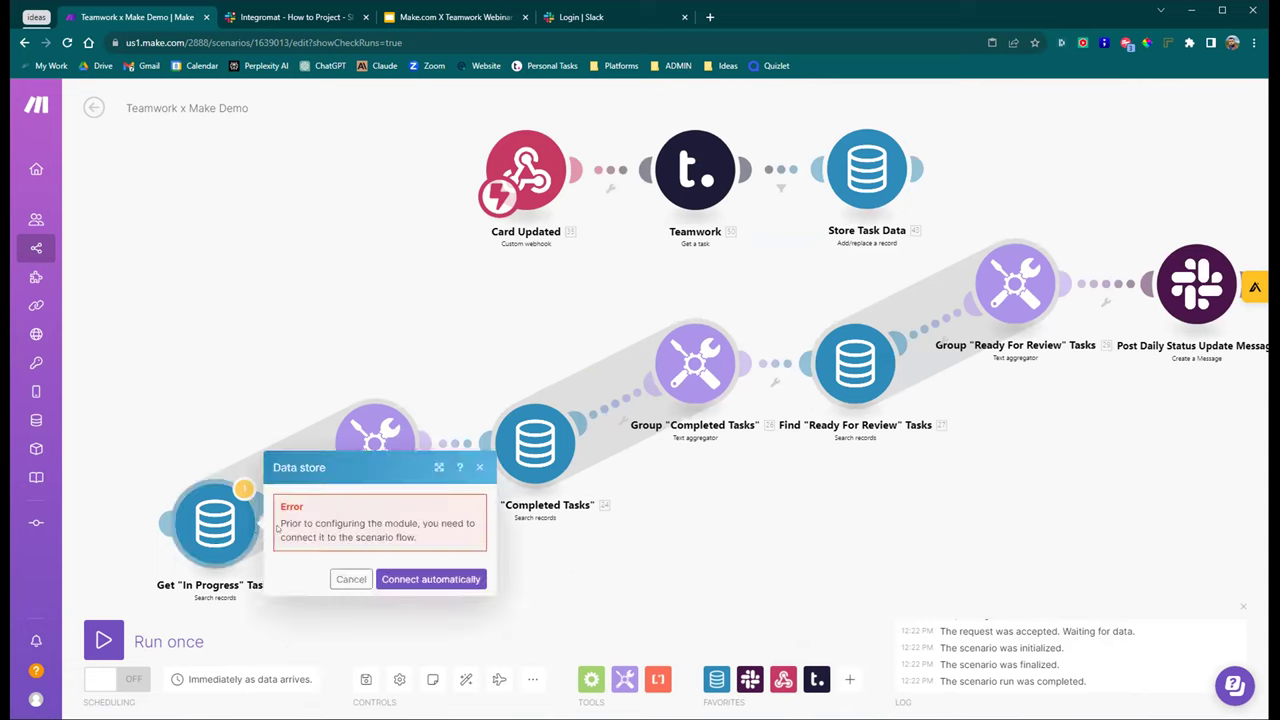
{"action": "left_click", "coordinate": [350, 580]}
{"action": "left_click", "coordinate": [210, 505]}
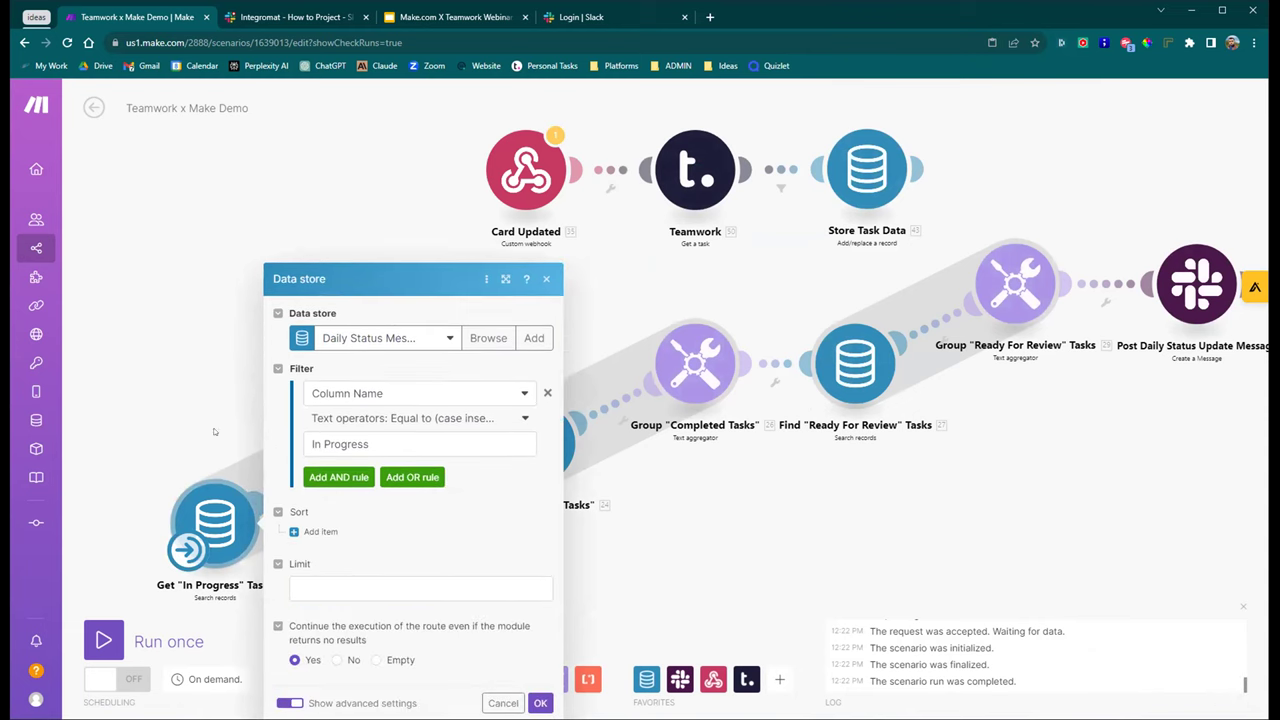
{"action": "left_click", "coordinate": [240, 430]}
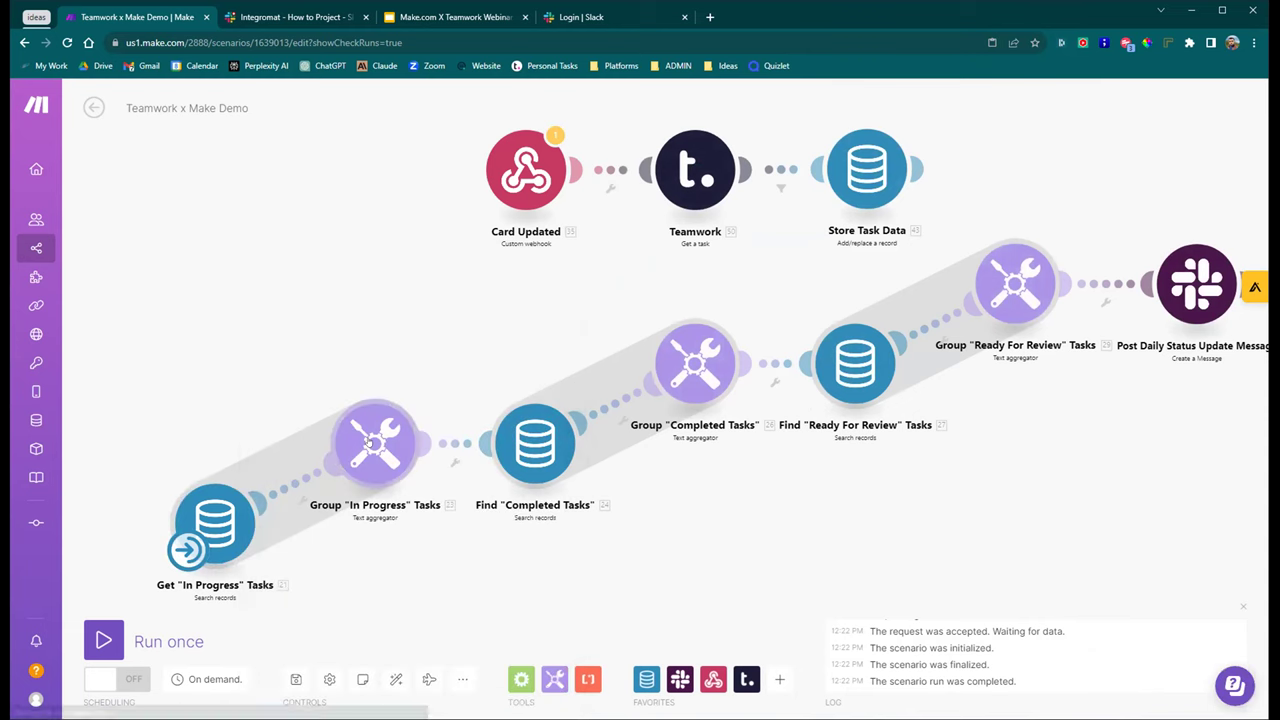
Step: Review the Group "In Progress" Tasks Text mapping, then cancel without changes
{"action": "left_click", "coordinate": [370, 440]}
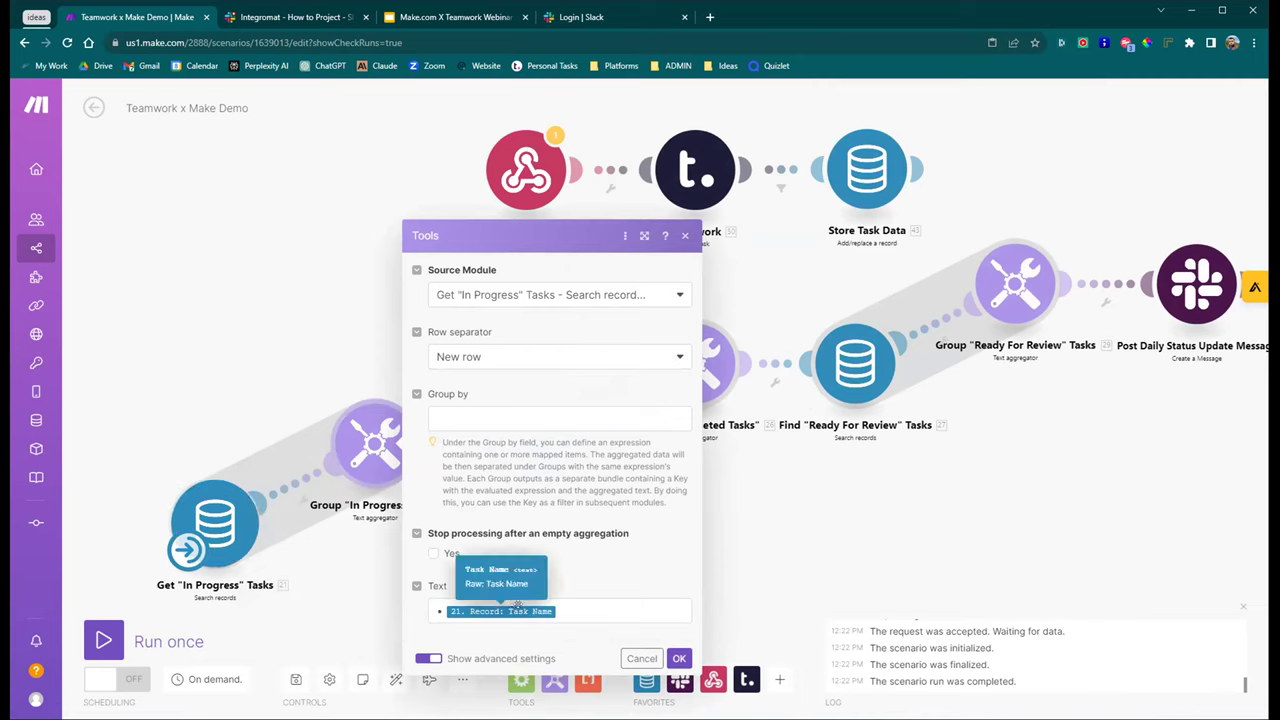
{"action": "left_click", "coordinate": [578, 612]}
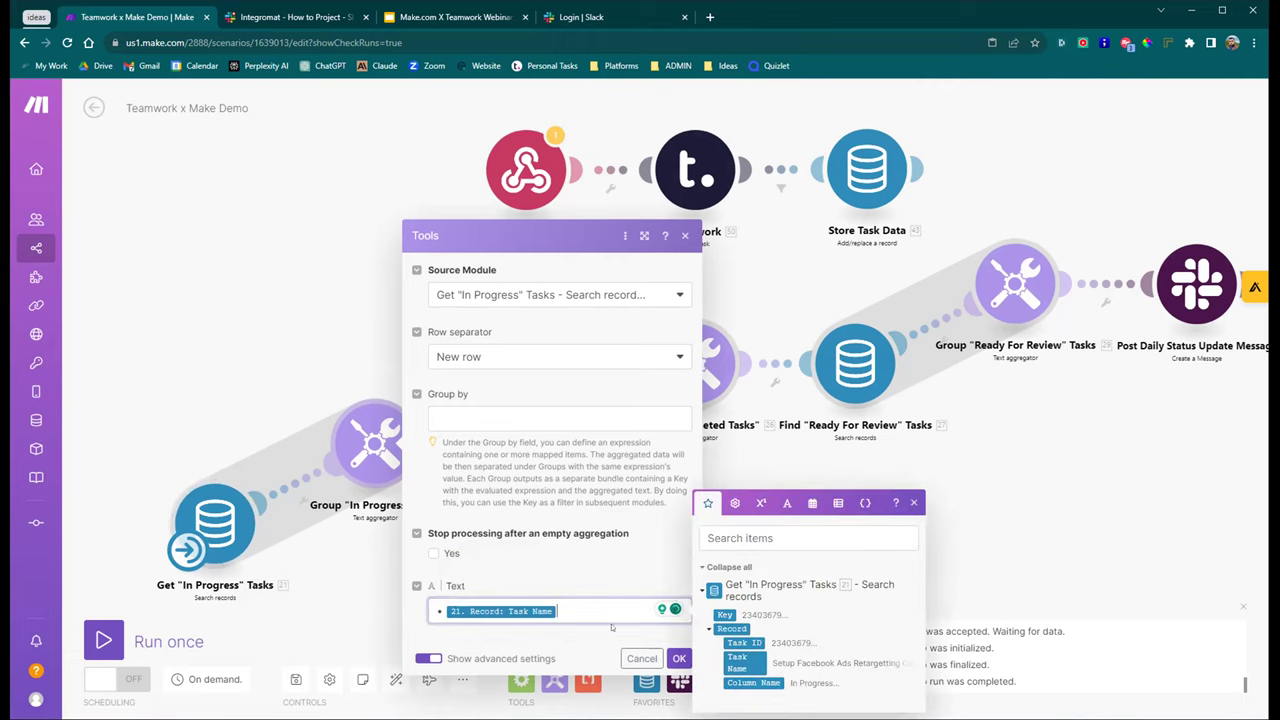
{"action": "left_click", "coordinate": [645, 658]}
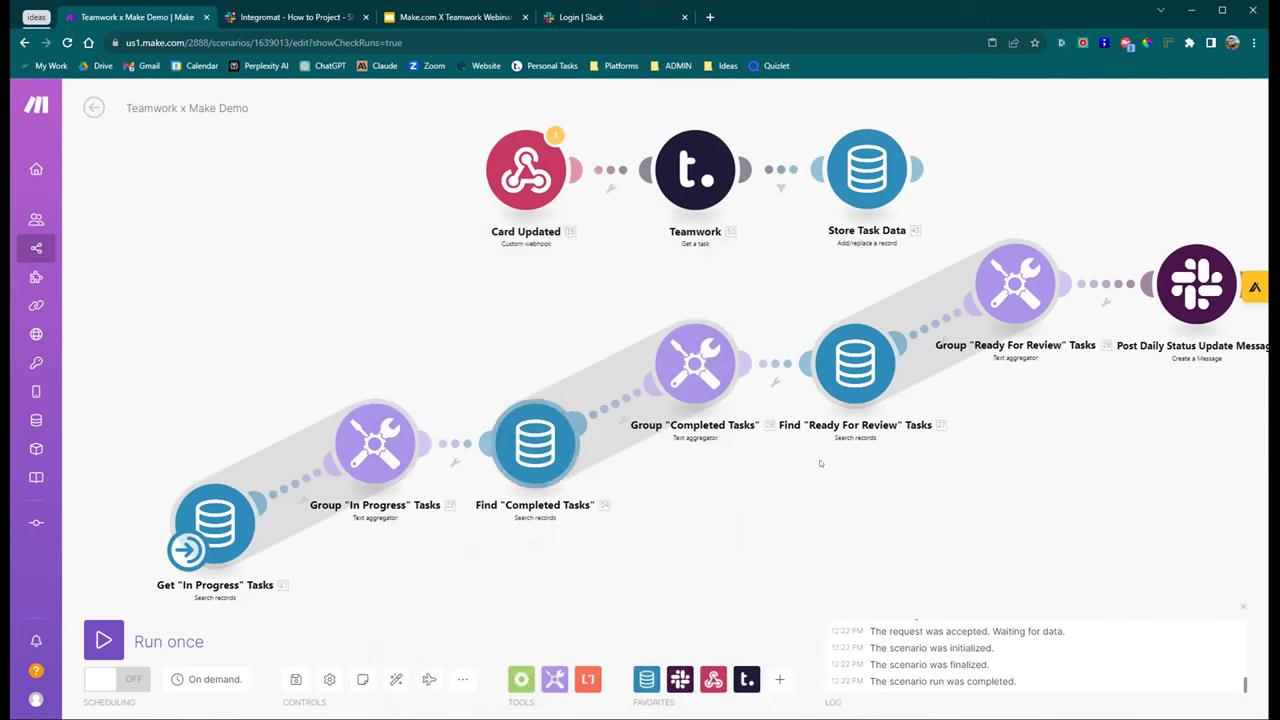
Step: View the Post Daily Status Update Message text, then switch to the Slack tab
{"action": "left_click_drag", "start_coordinate": [1178, 295], "coordinate": [785, 378]}
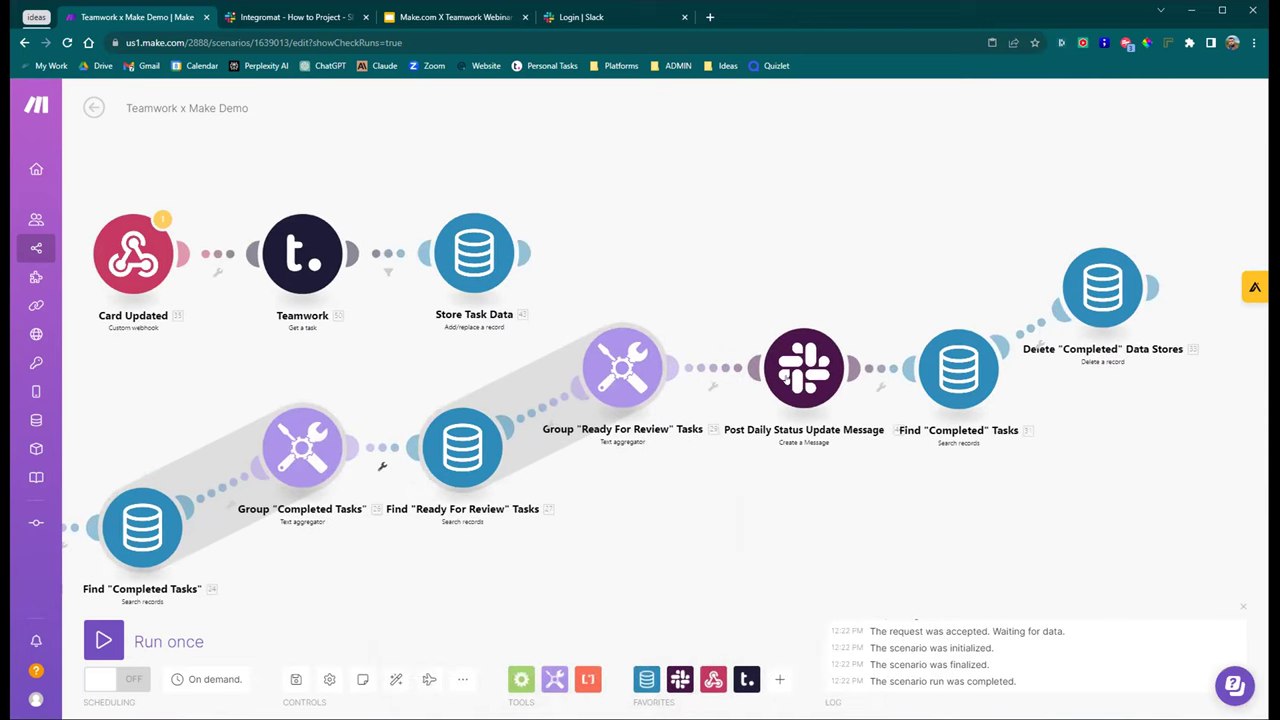
{"action": "left_click", "coordinate": [787, 376]}
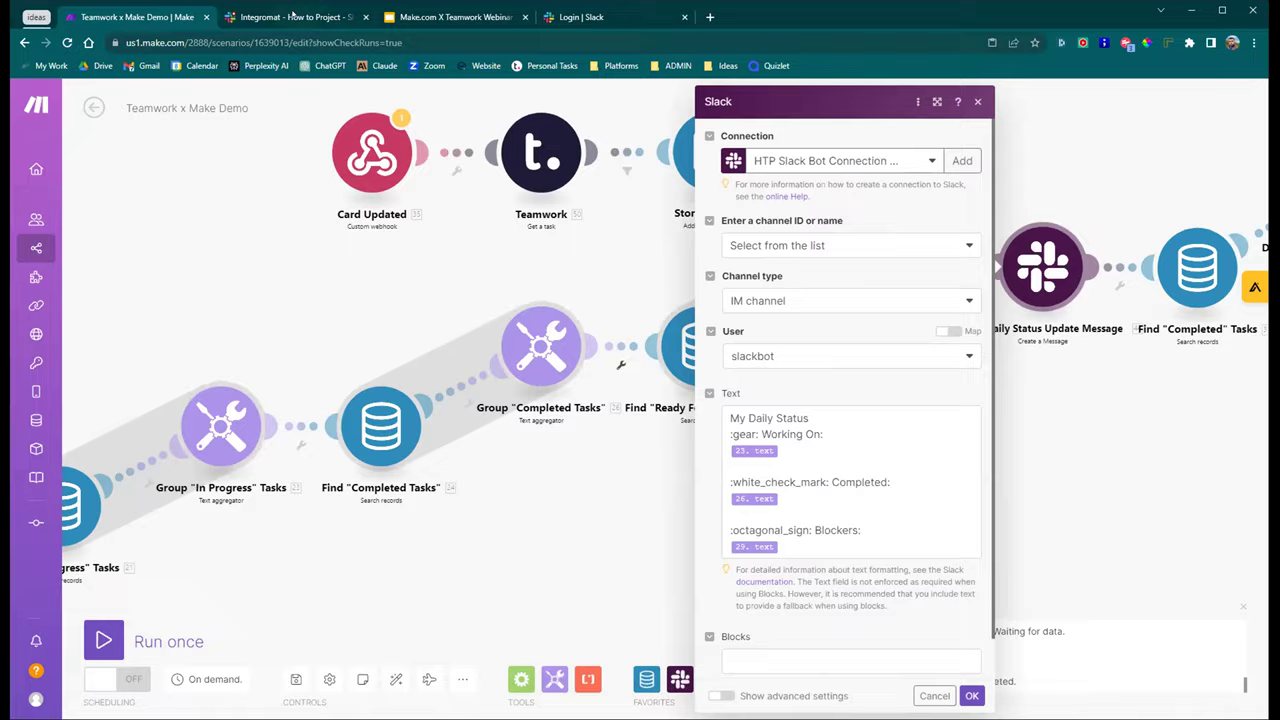
{"action": "left_click", "coordinate": [297, 19]}
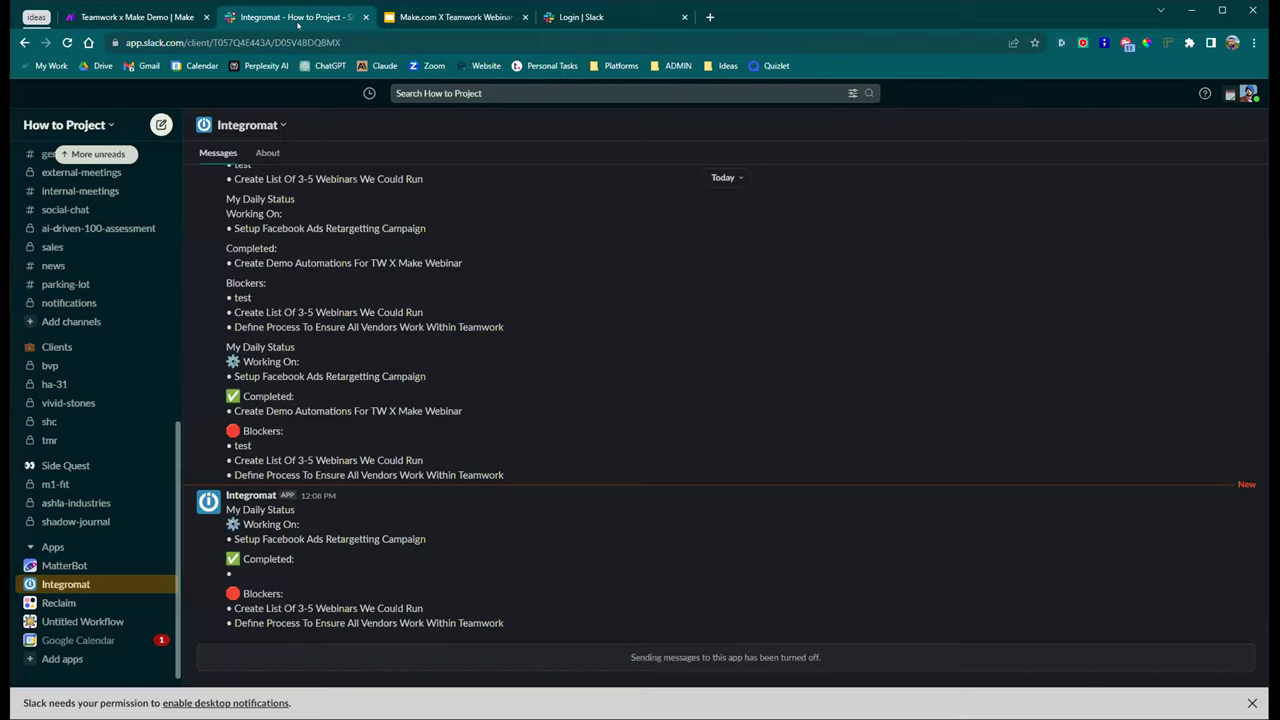
Step: Compare the latest and earlier status messages' tasks in Slack, then return to Make
{"action": "triple_click", "coordinate": [322, 549]}
{"action": "left_click", "coordinate": [302, 516]}
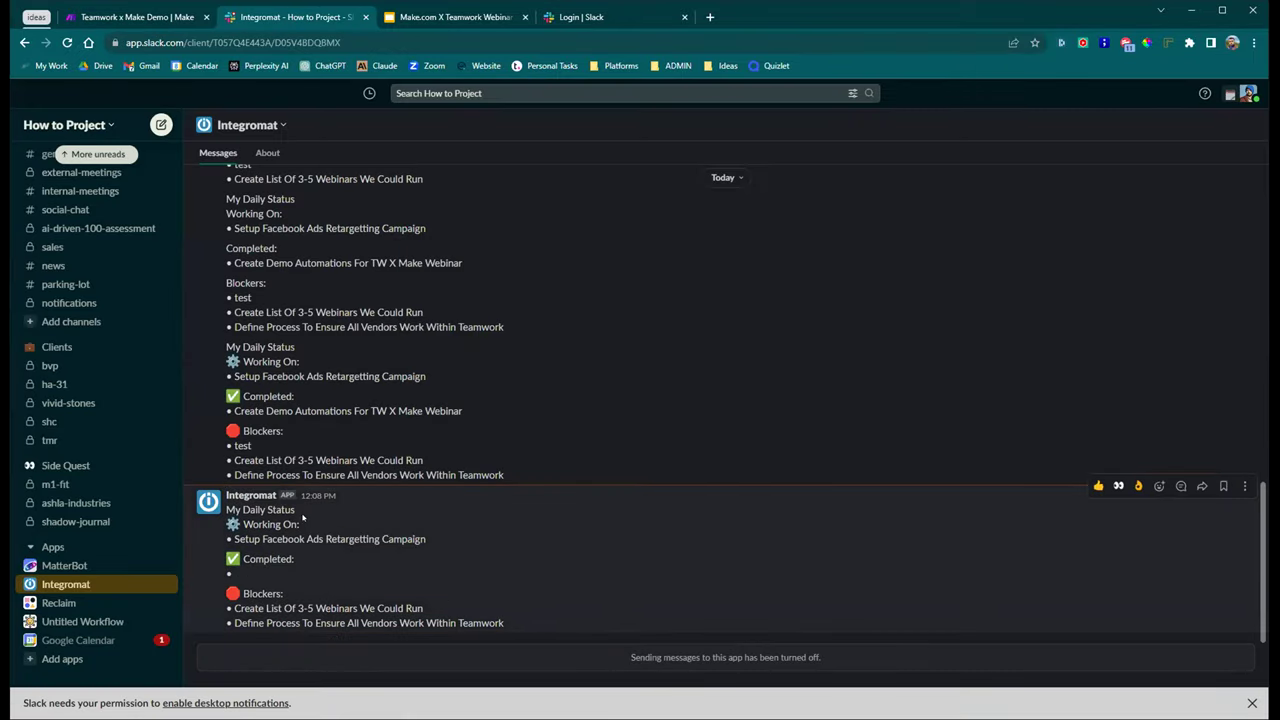
{"action": "left_click_drag", "start_coordinate": [234, 539], "coordinate": [278, 539]}
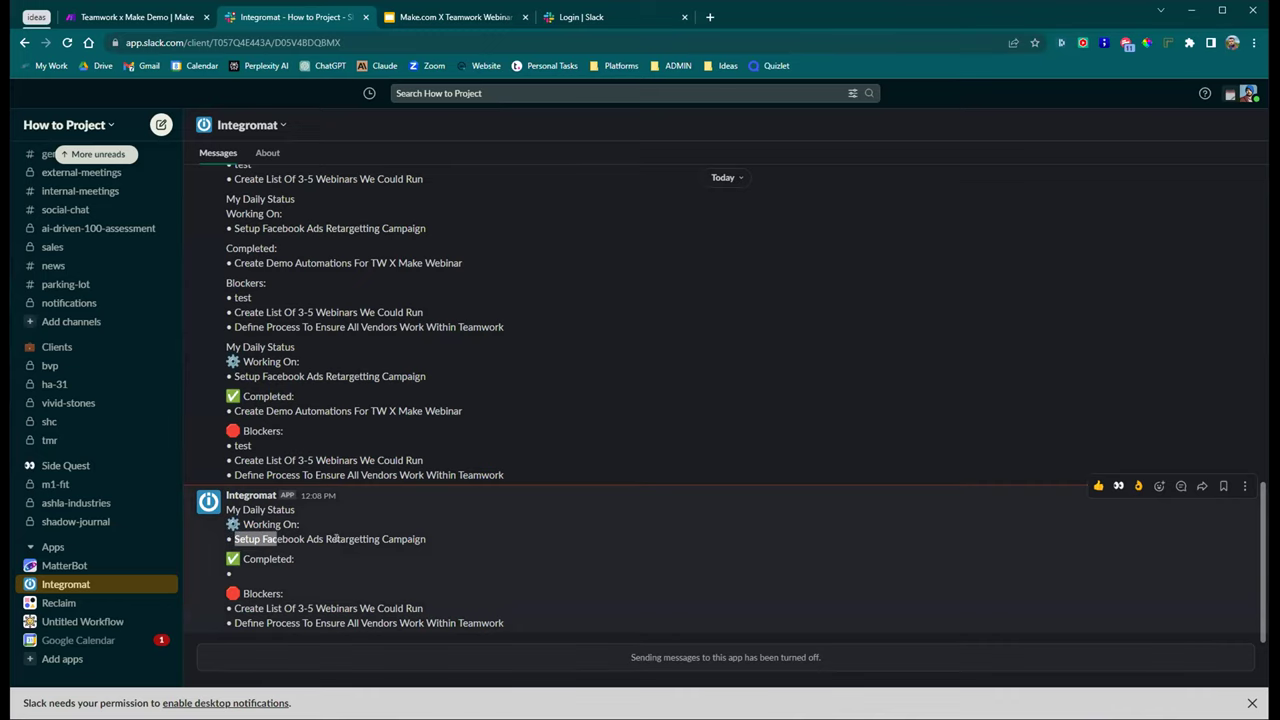
{"action": "left_click", "coordinate": [241, 573]}
{"action": "left_click_drag", "start_coordinate": [254, 411], "coordinate": [460, 410]}
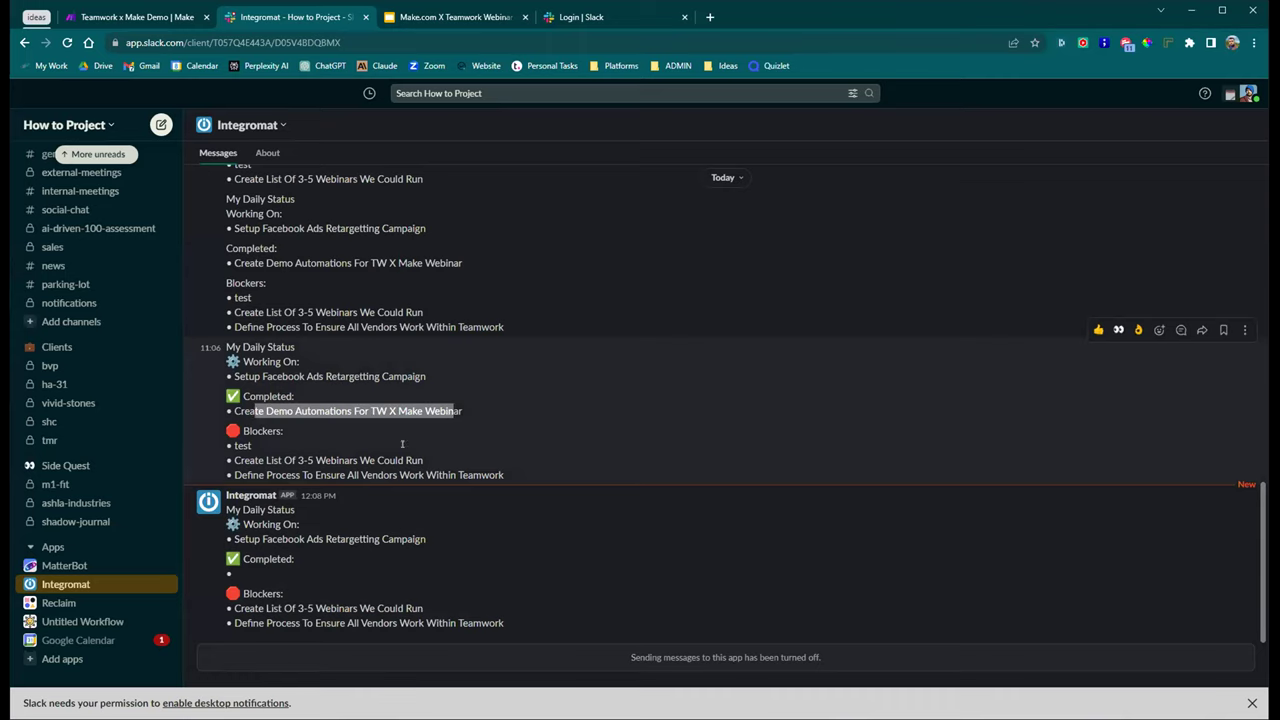
{"action": "left_click", "coordinate": [238, 615]}
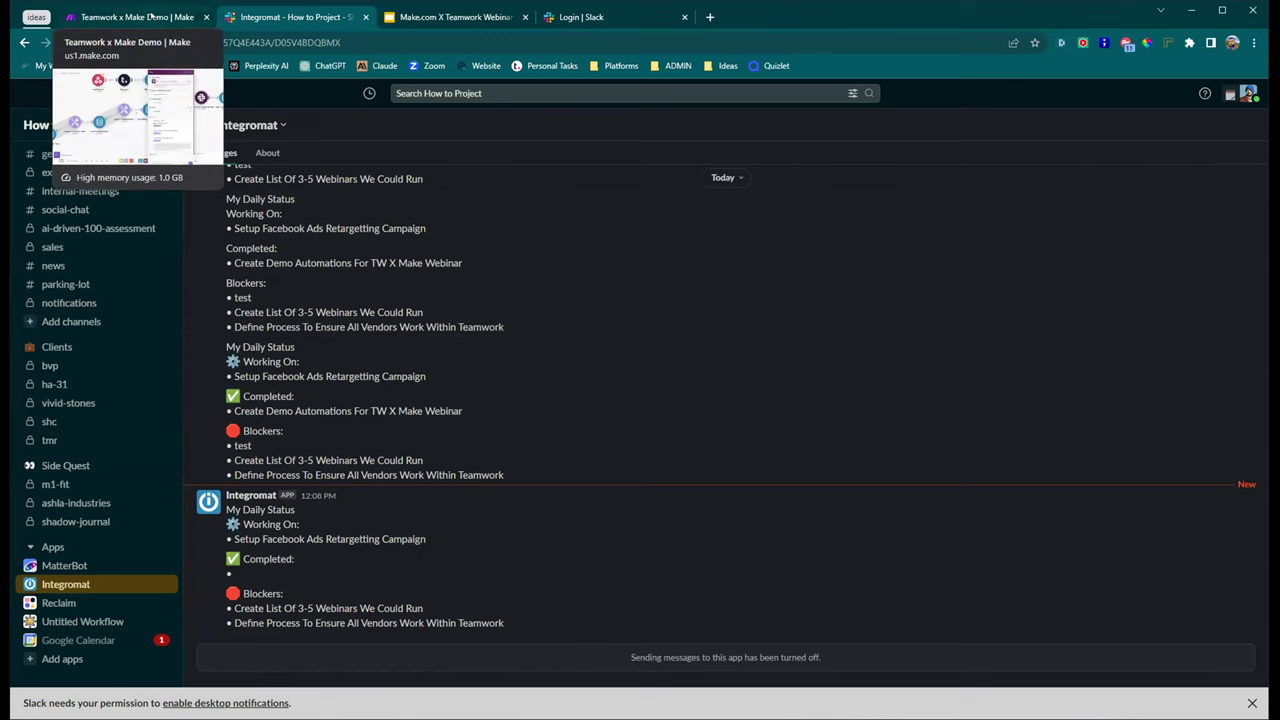
{"action": "left_click", "coordinate": [150, 17]}
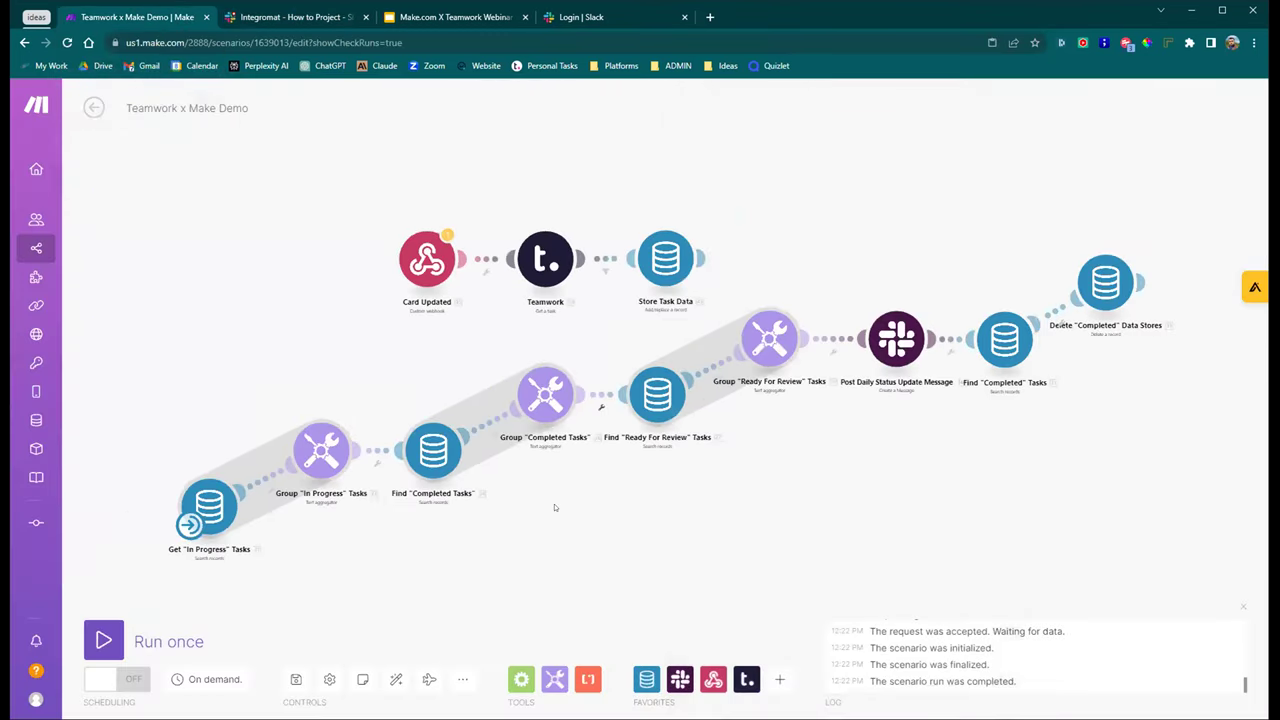